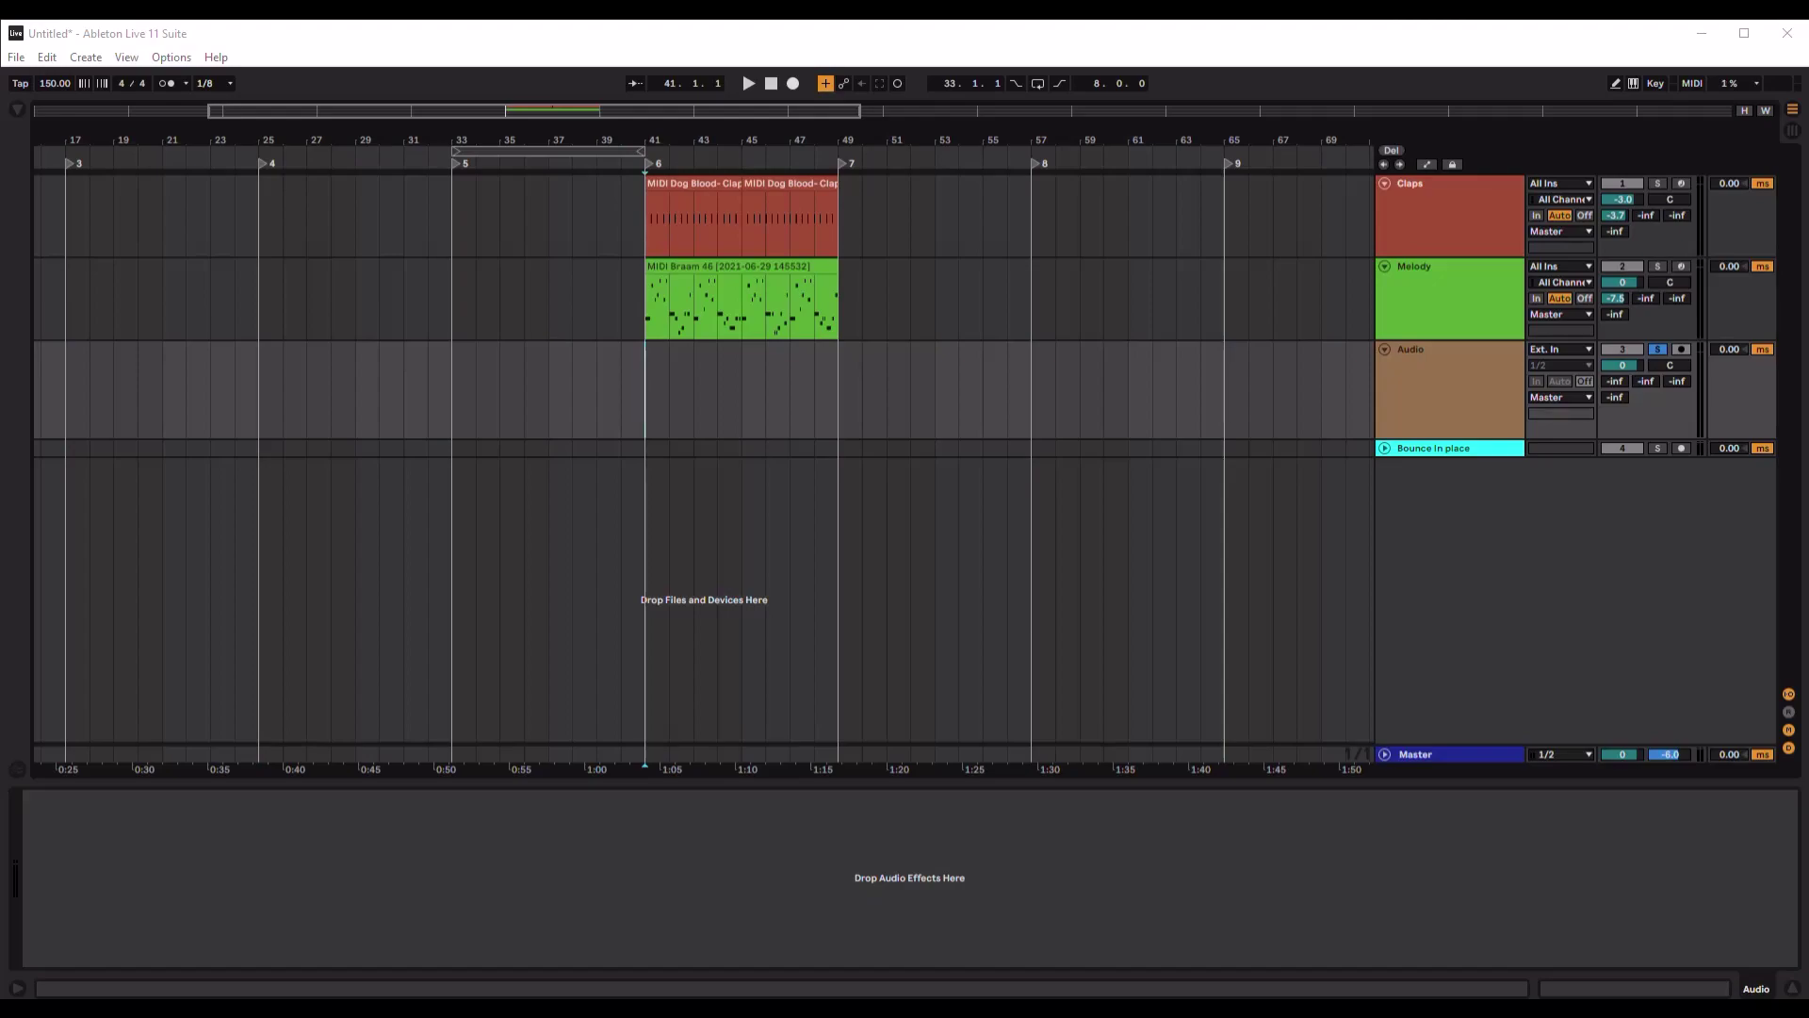
# Play the Melody clip from bar 41, then show the Melody track's Possible Bridge, EQ Eight and Auto Pan
pyautogui.click(668, 263)
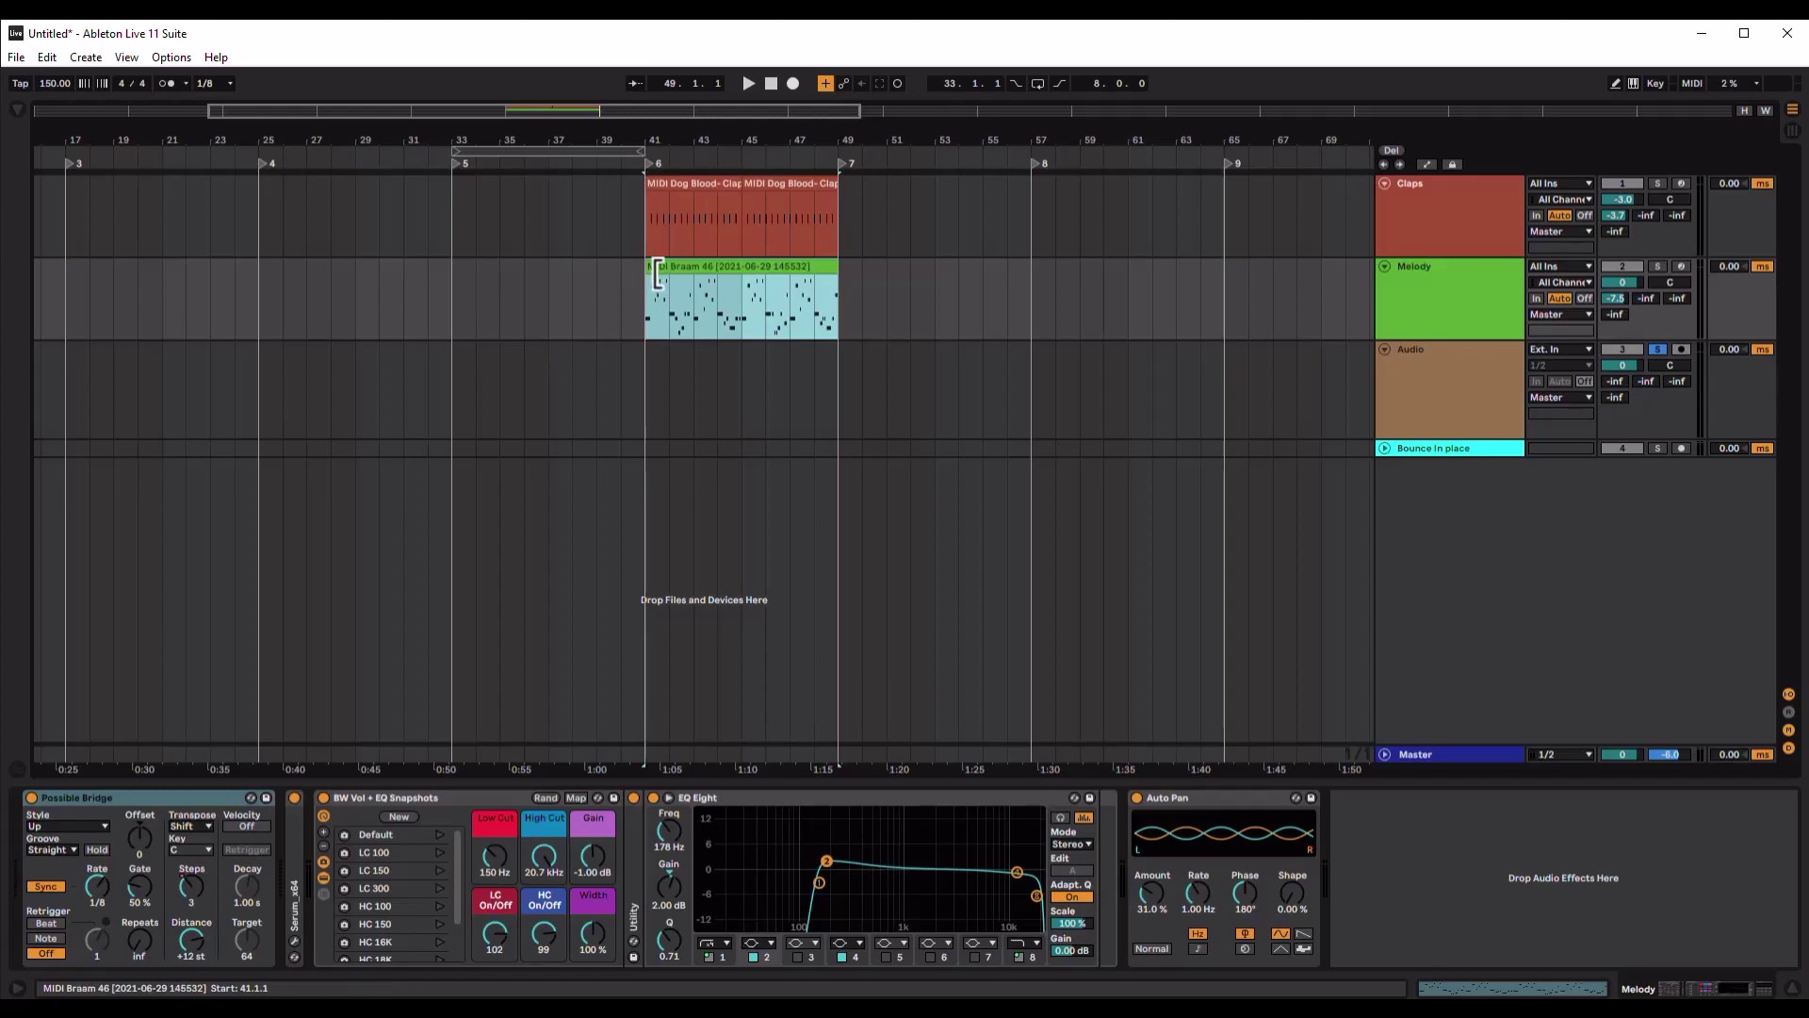
pyautogui.press('space')
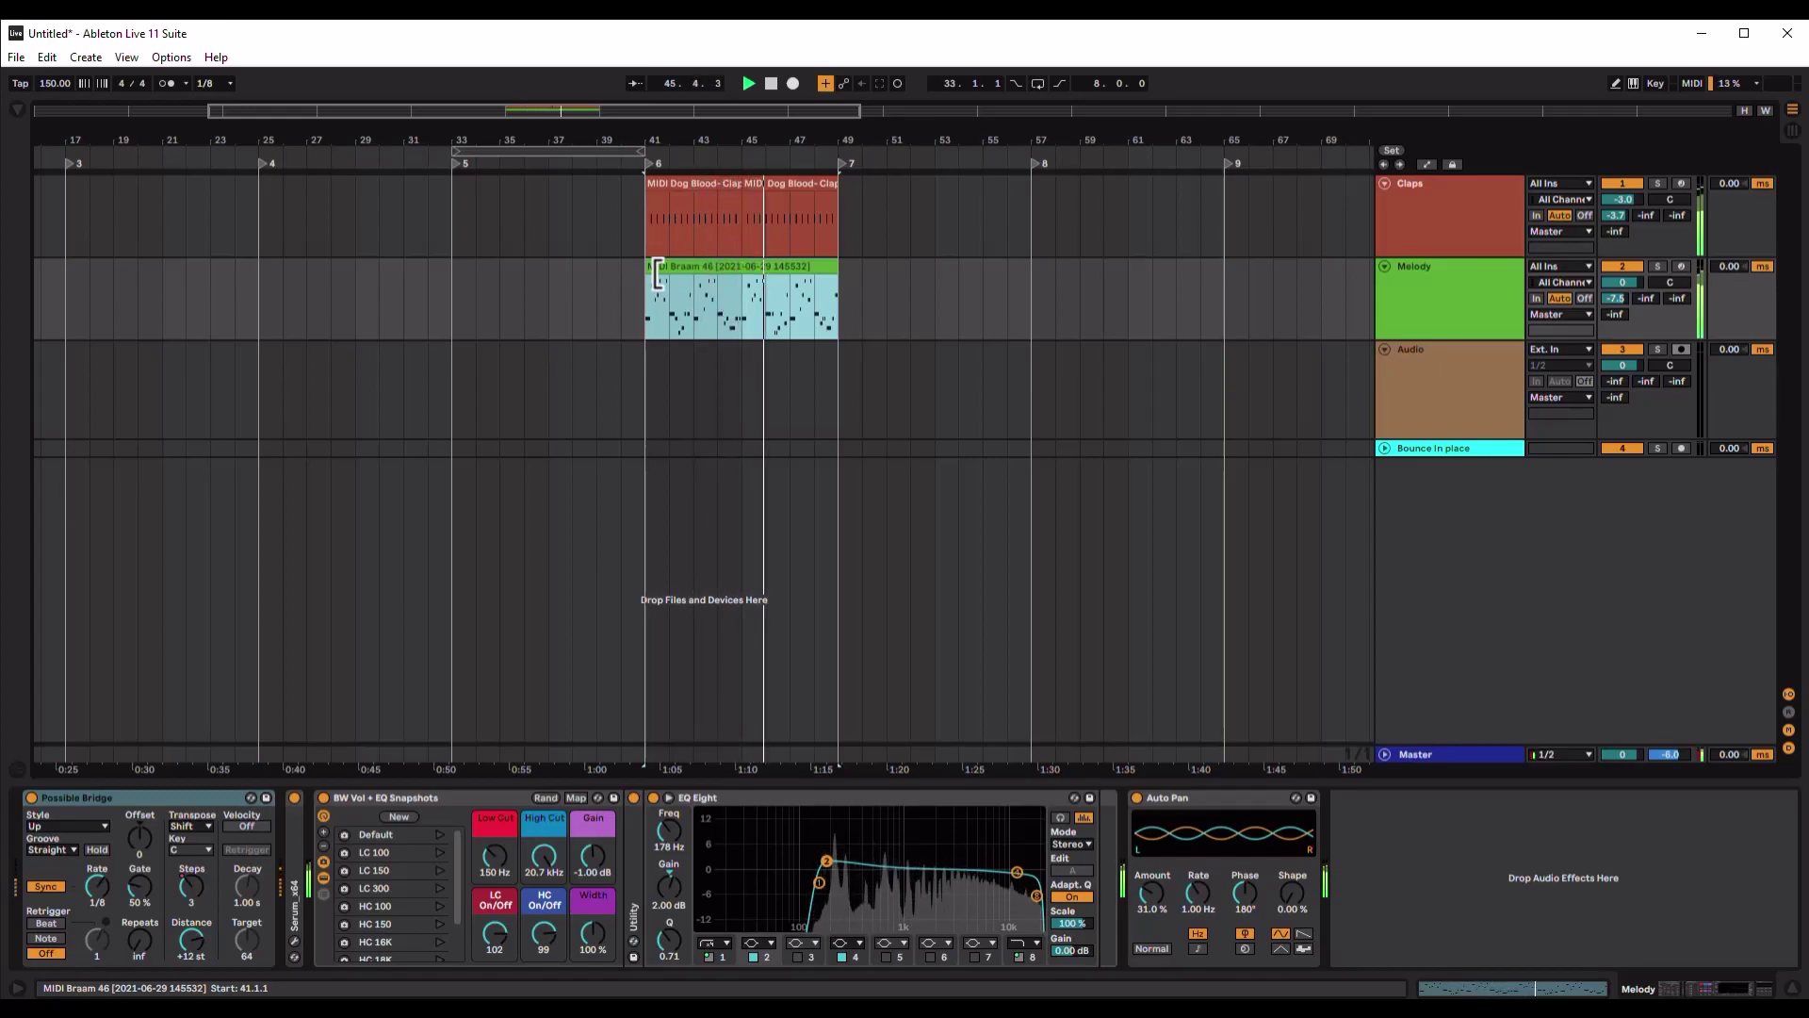
pyautogui.press('space')
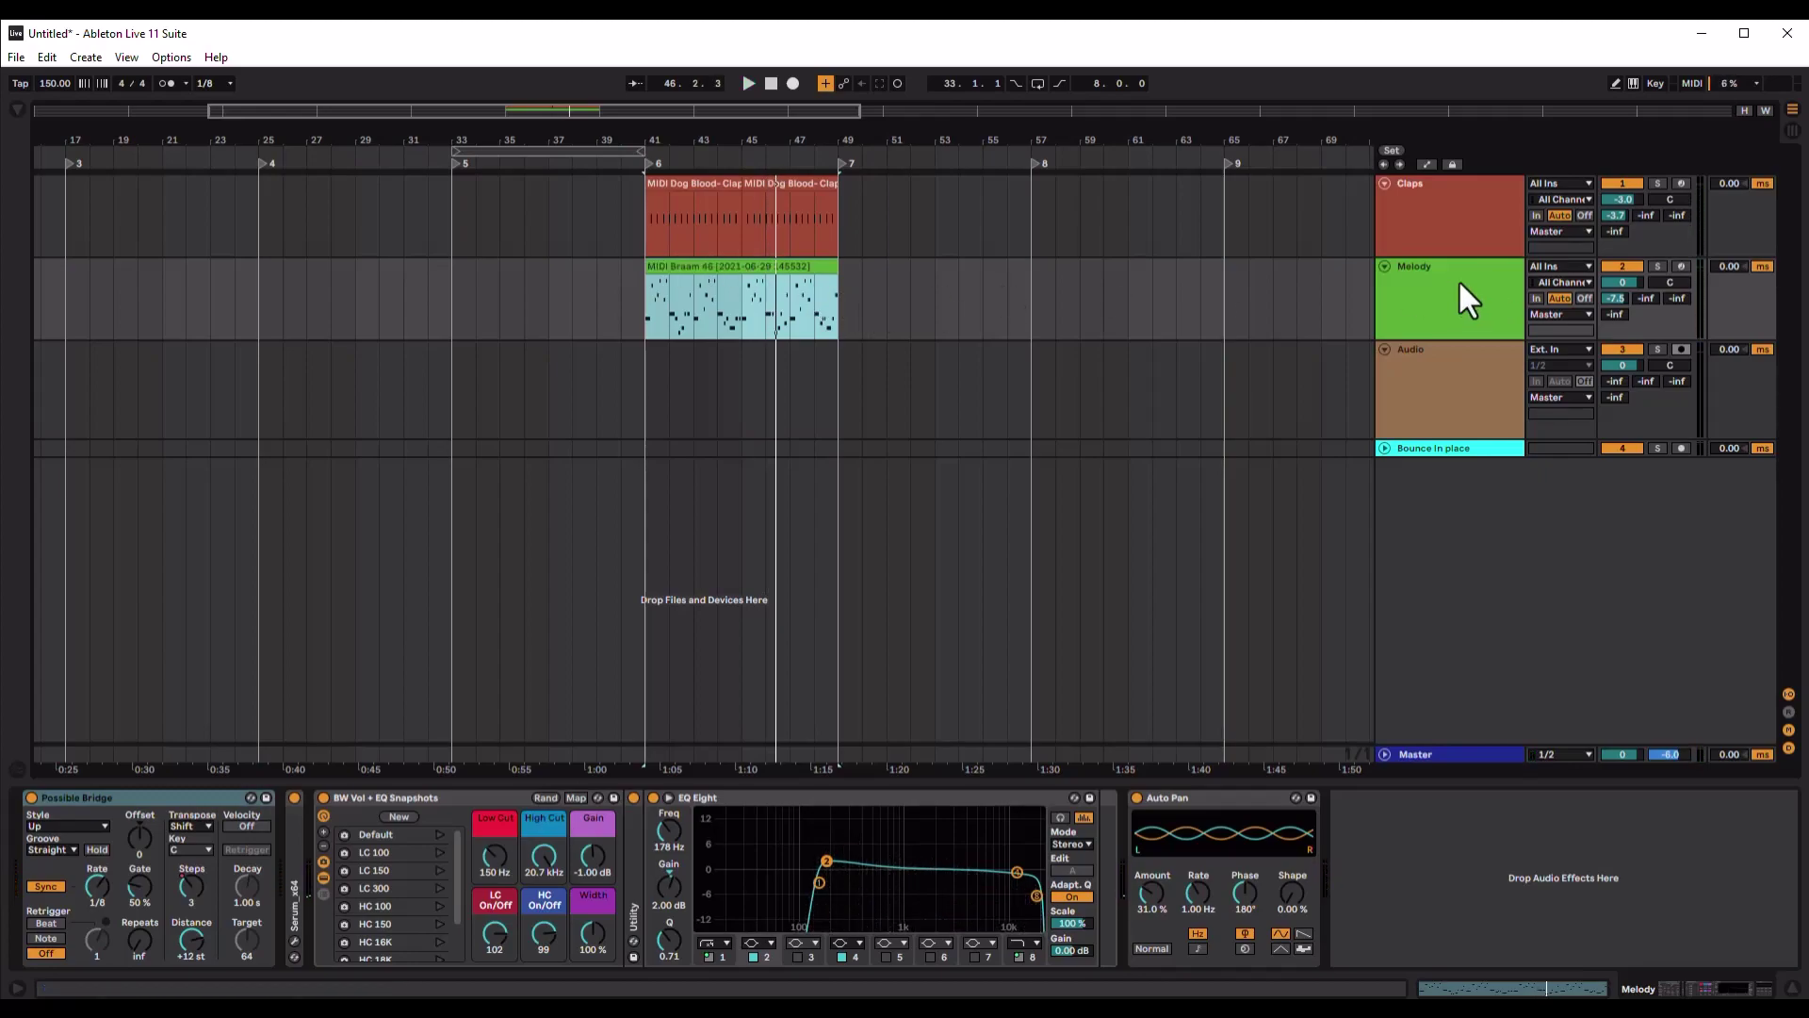
pyautogui.click(1433, 278)
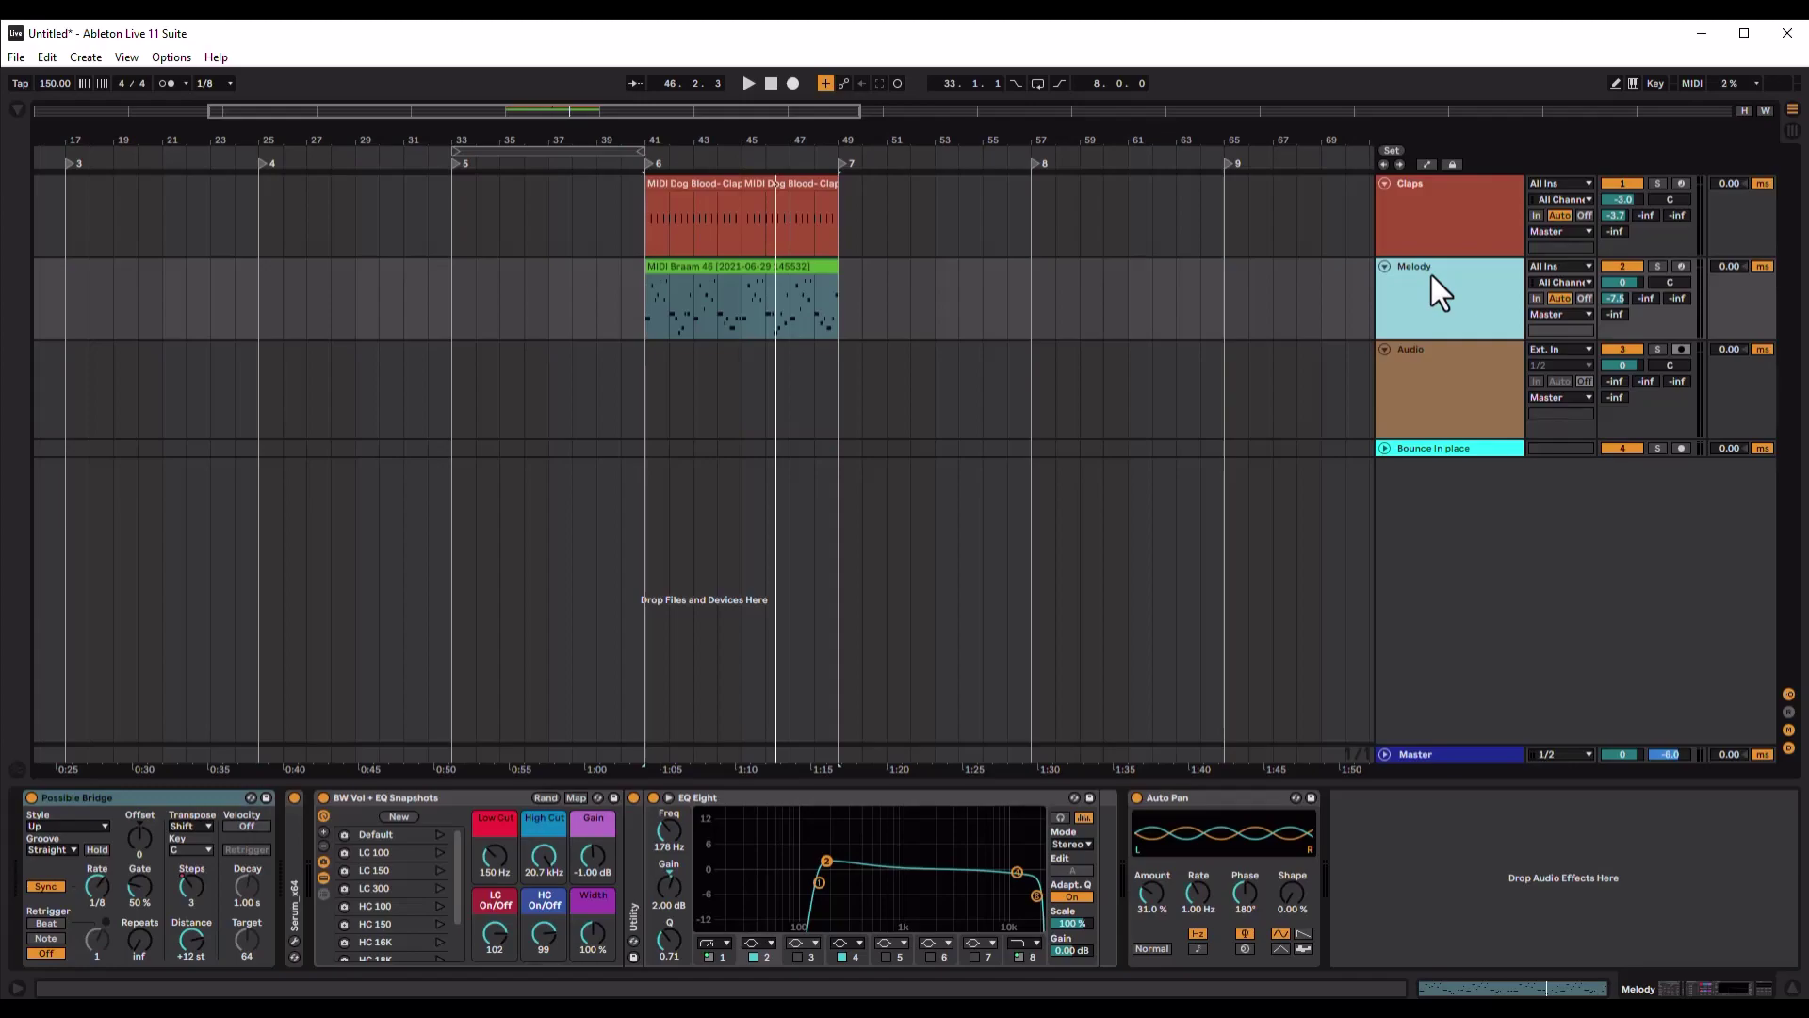
pyautogui.click(646, 315)
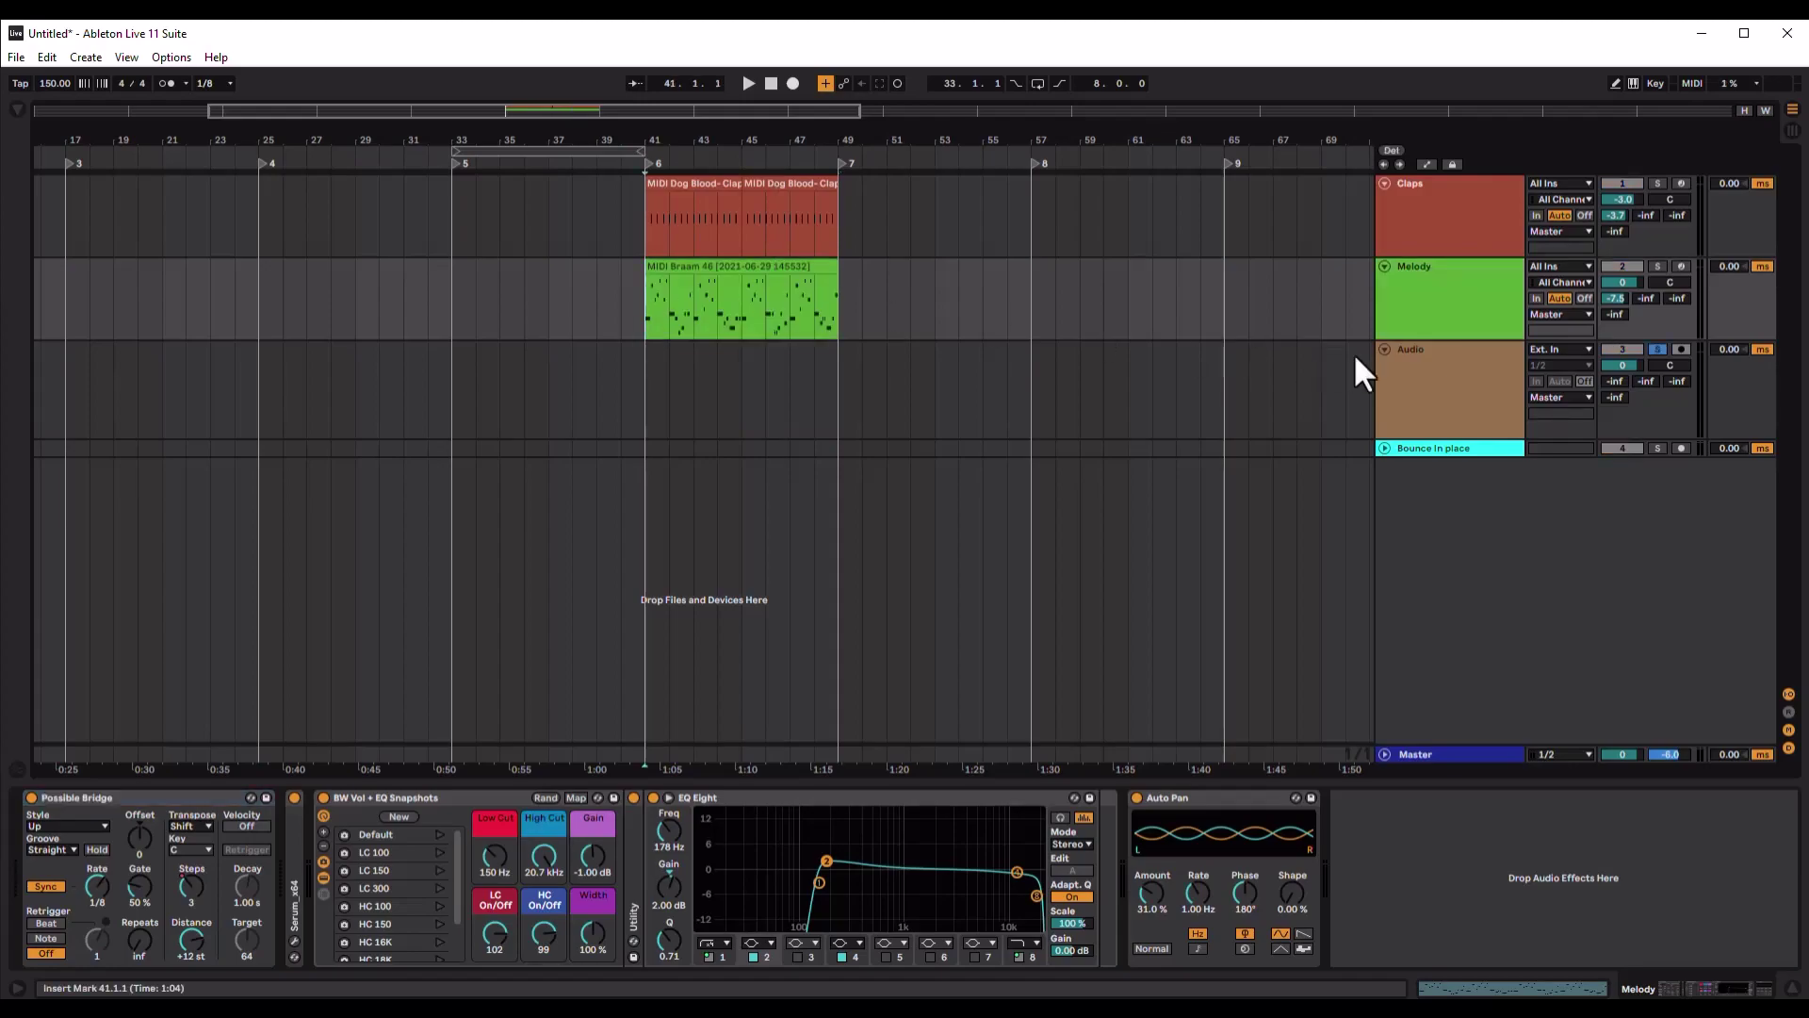
# Freeze the Melody track
pyautogui.rightClick(1406, 303)
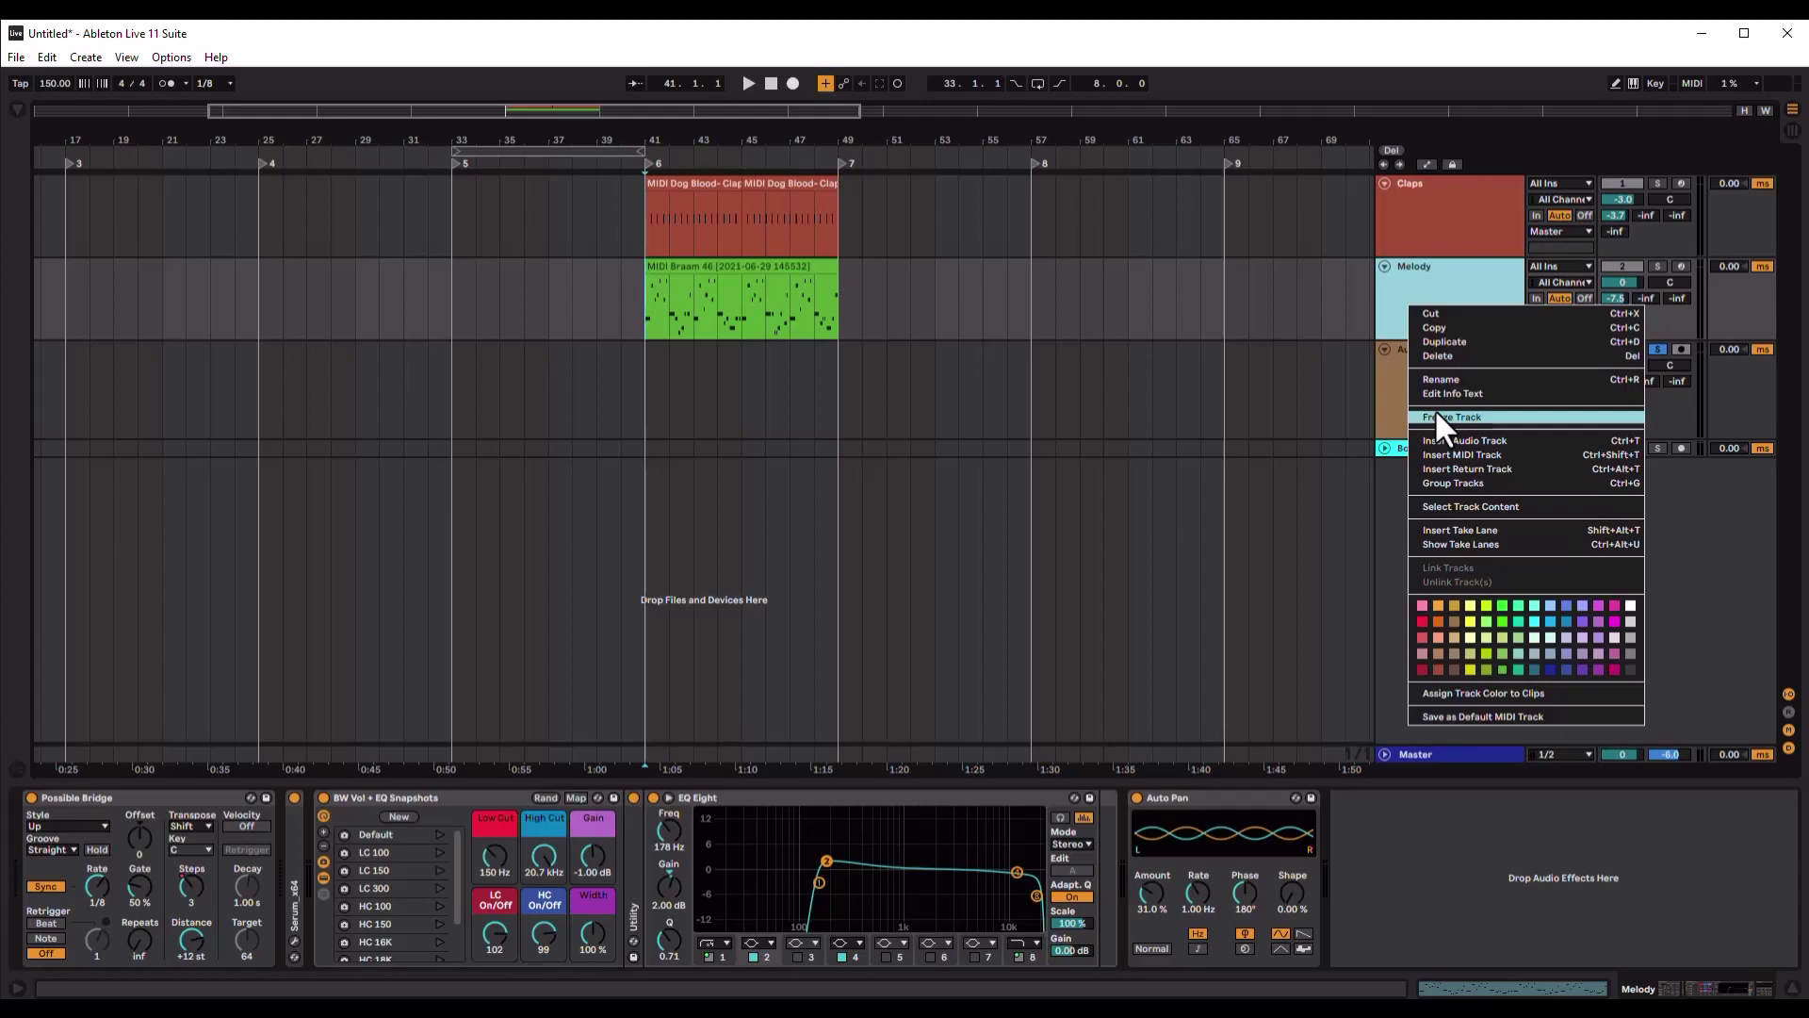
pyautogui.click(1434, 269)
pyautogui.rightClick(1478, 302)
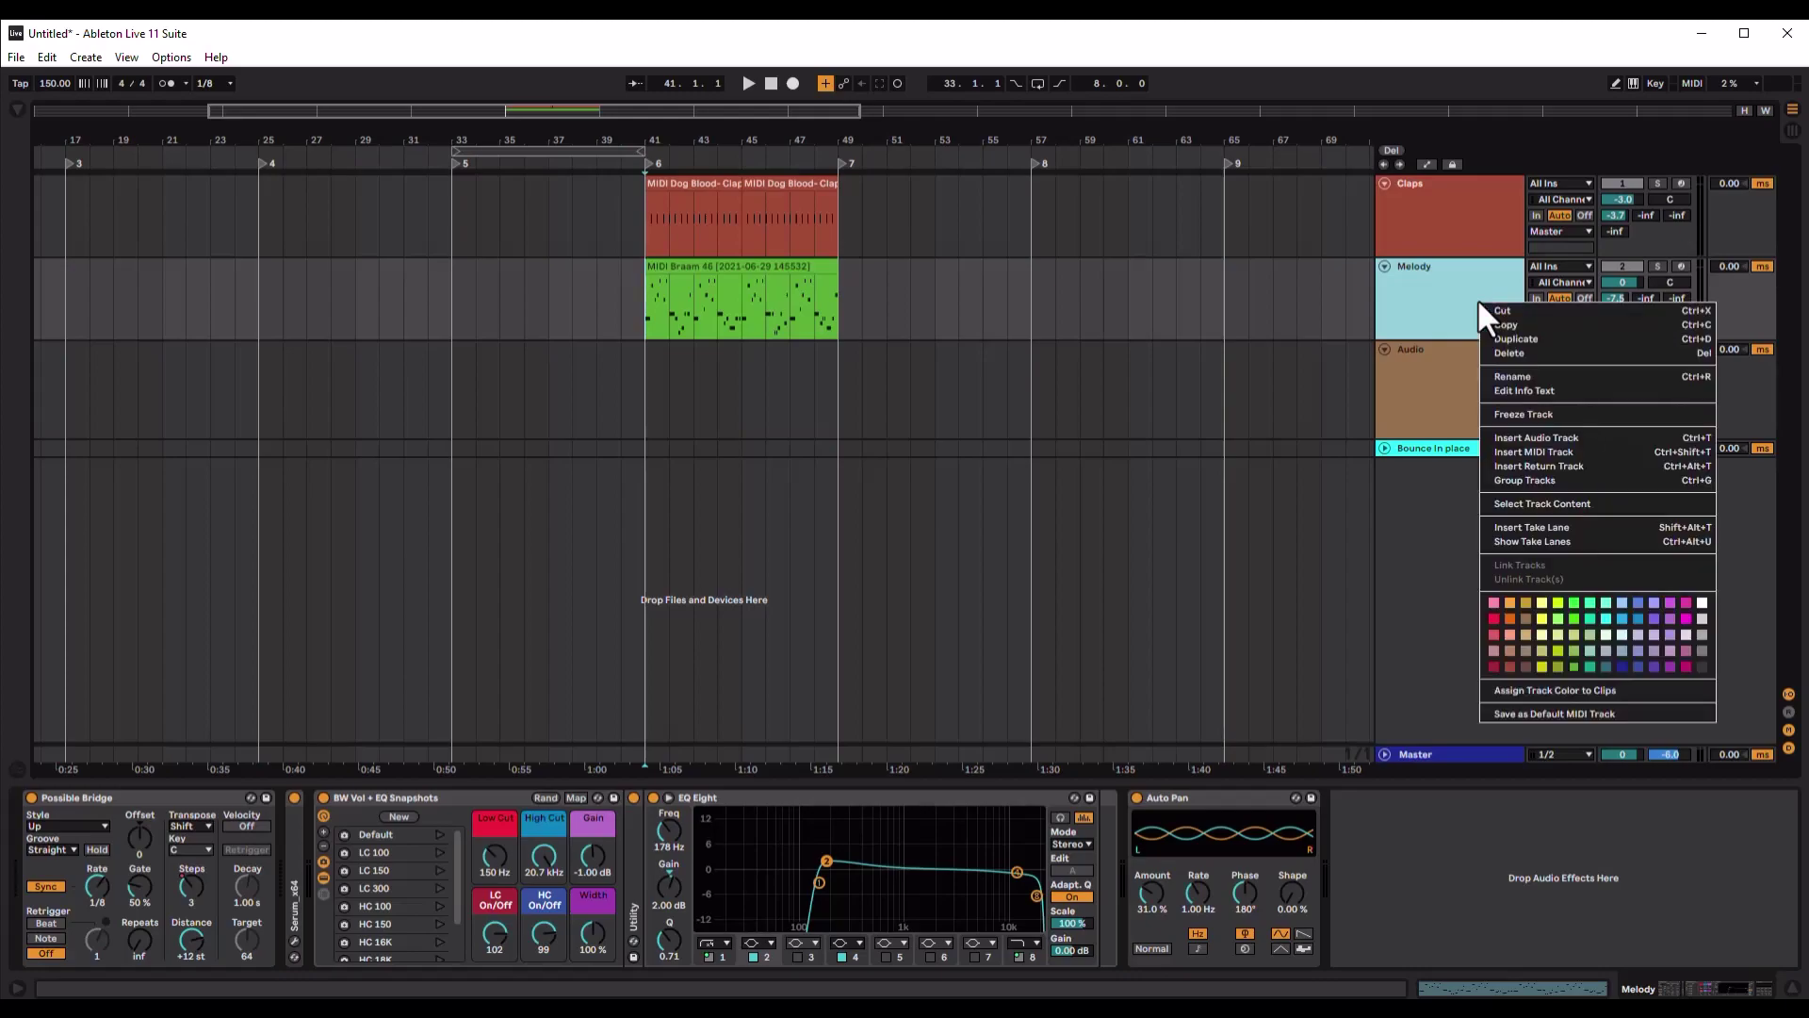
pyautogui.click(1512, 415)
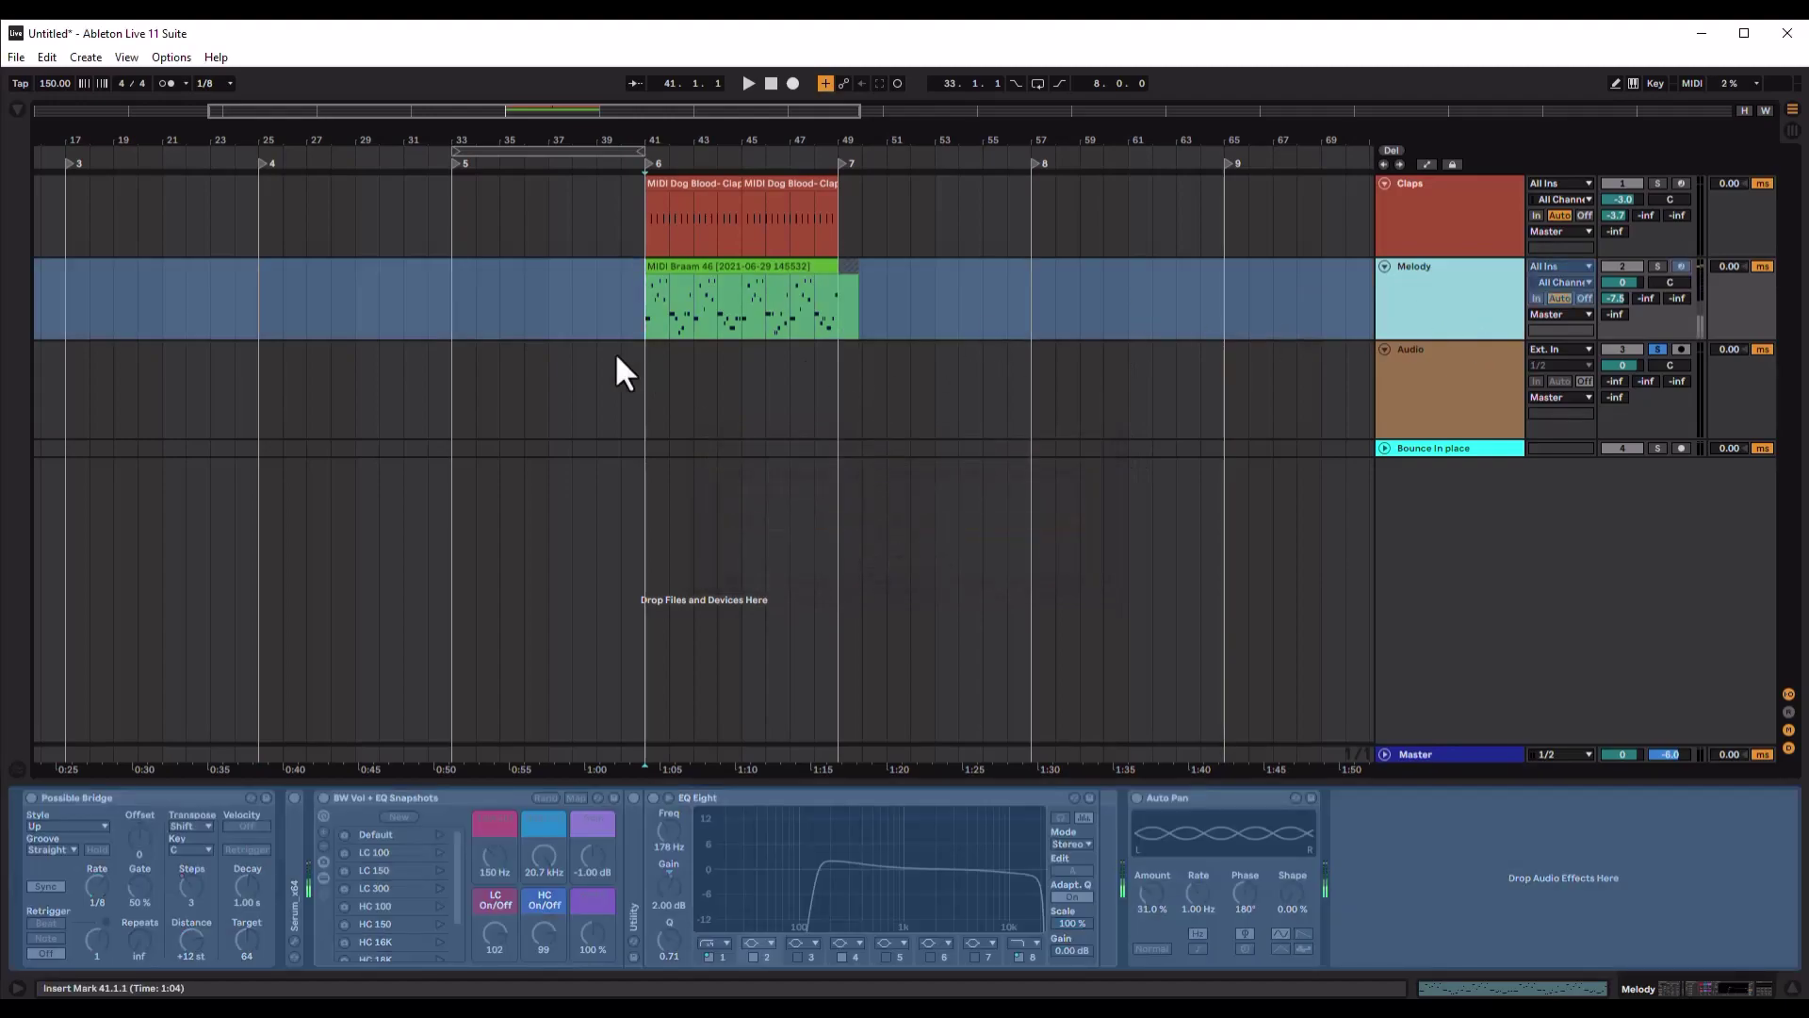
# Flatten the frozen Melody track into audio and select its bars 41 to 49
pyautogui.rightClick(1465, 276)
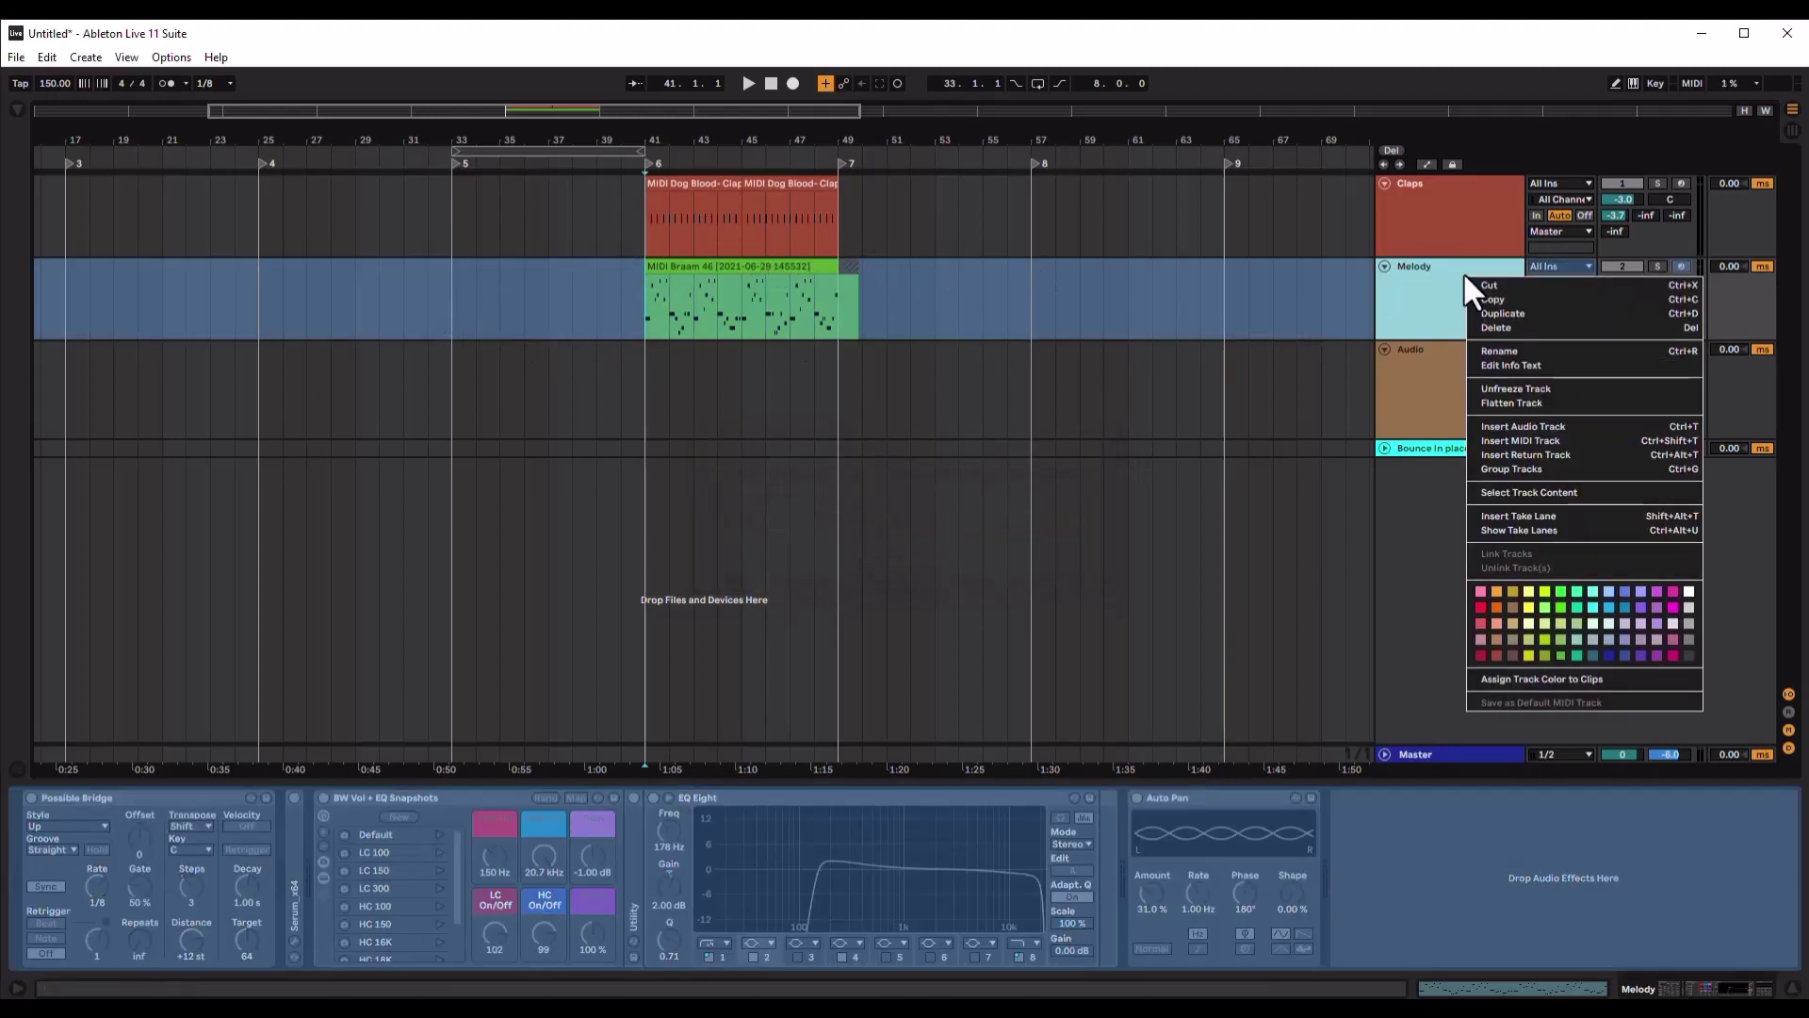
pyautogui.click(1513, 402)
pyautogui.click(710, 277)
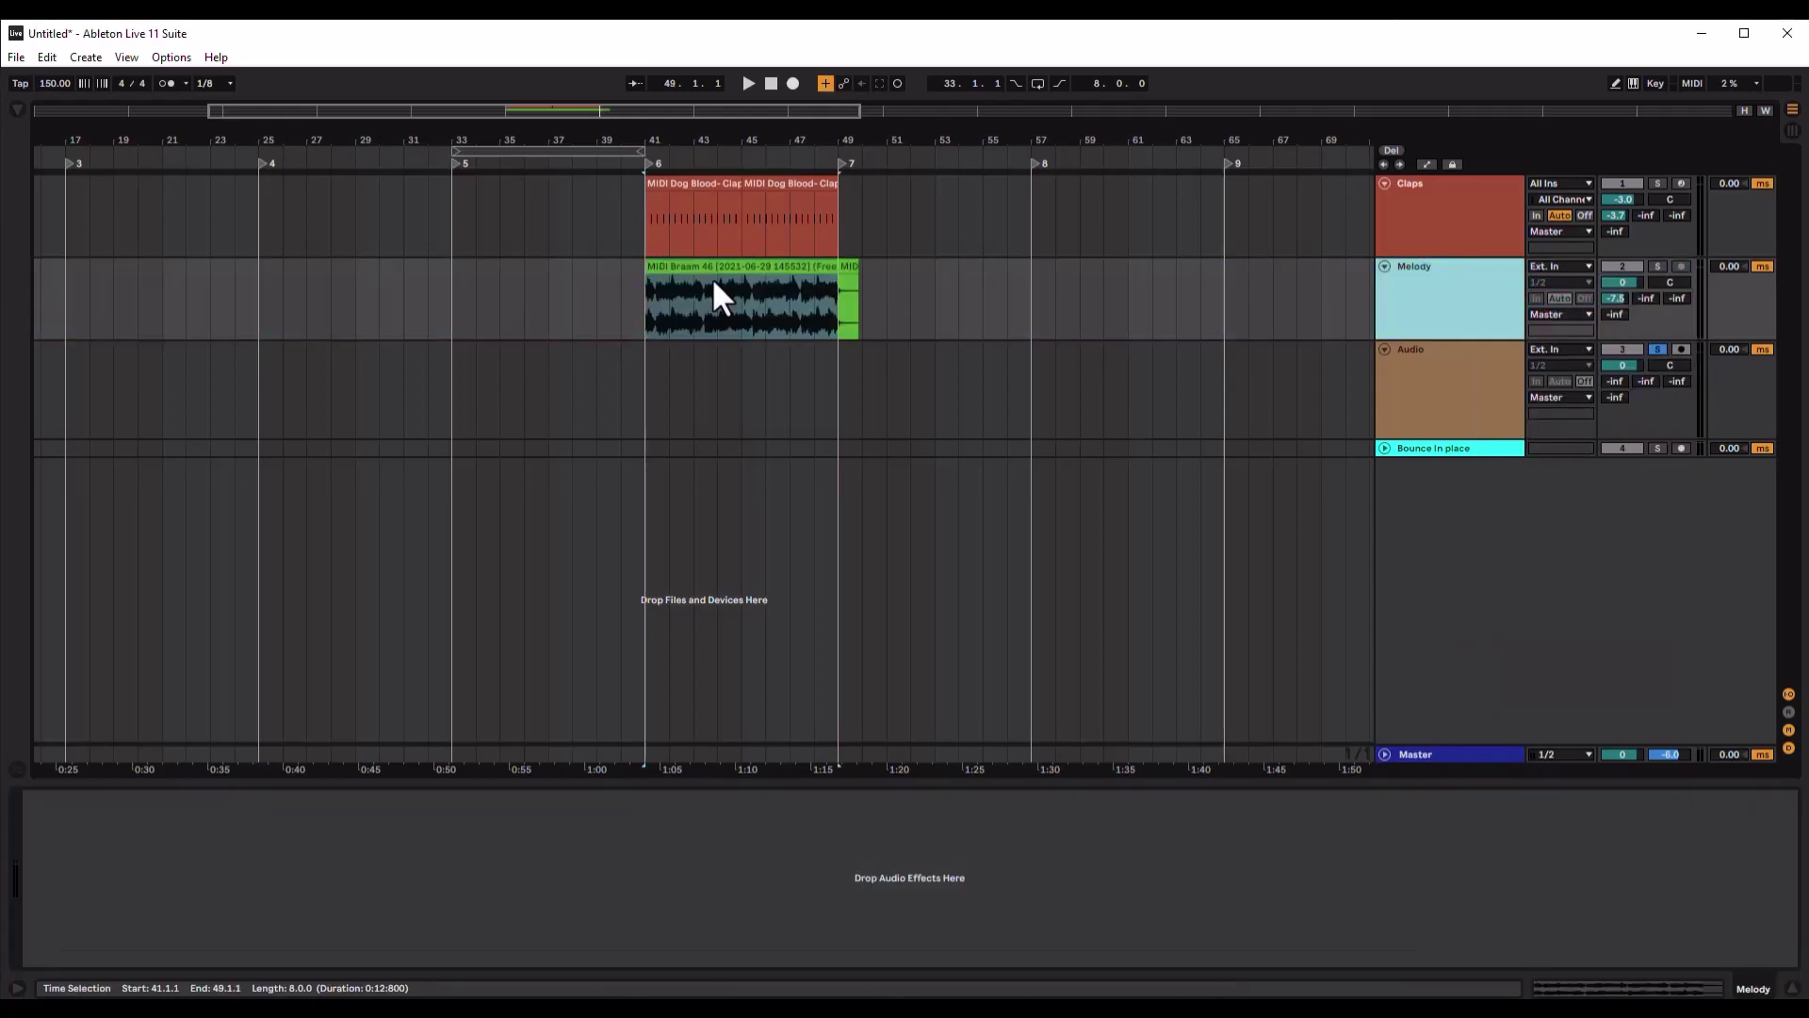
pyautogui.click(807, 254)
pyautogui.click(1401, 323)
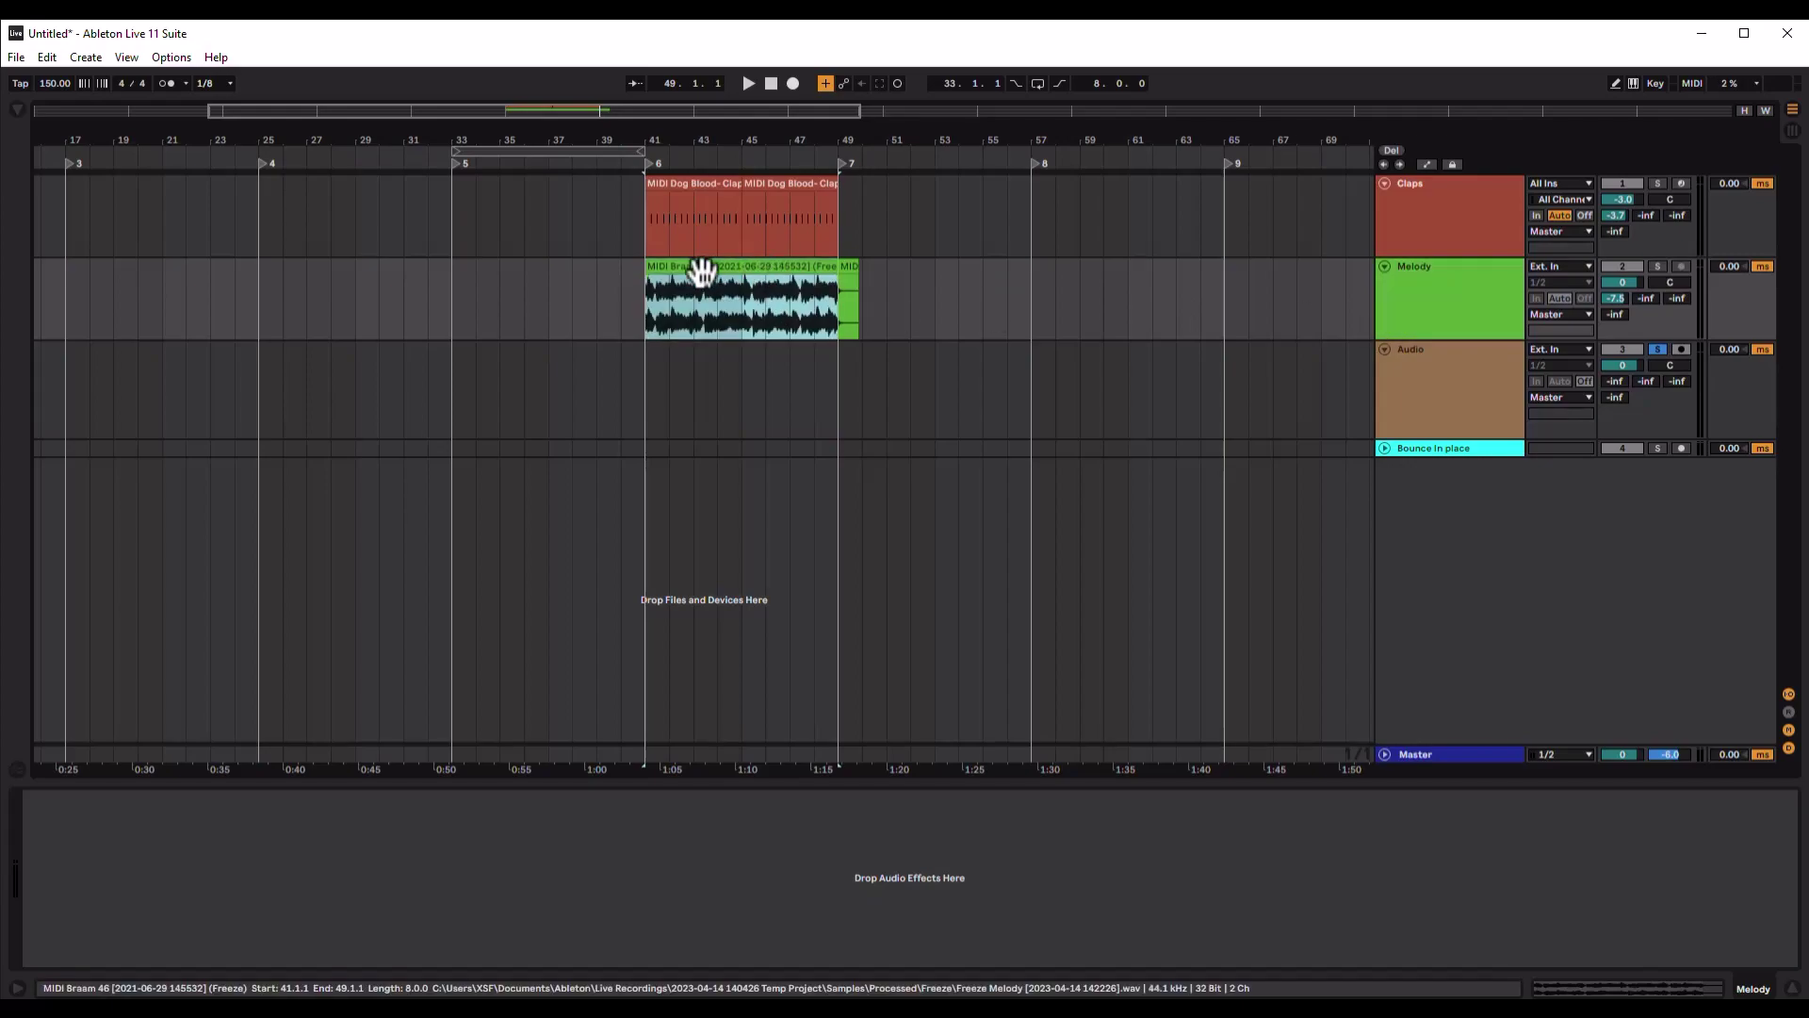
# Undo the Melody flatten and select both the Claps and Melody tracks
pyautogui.click(937, 315)
pyautogui.hotkey('ctrl', 'z')
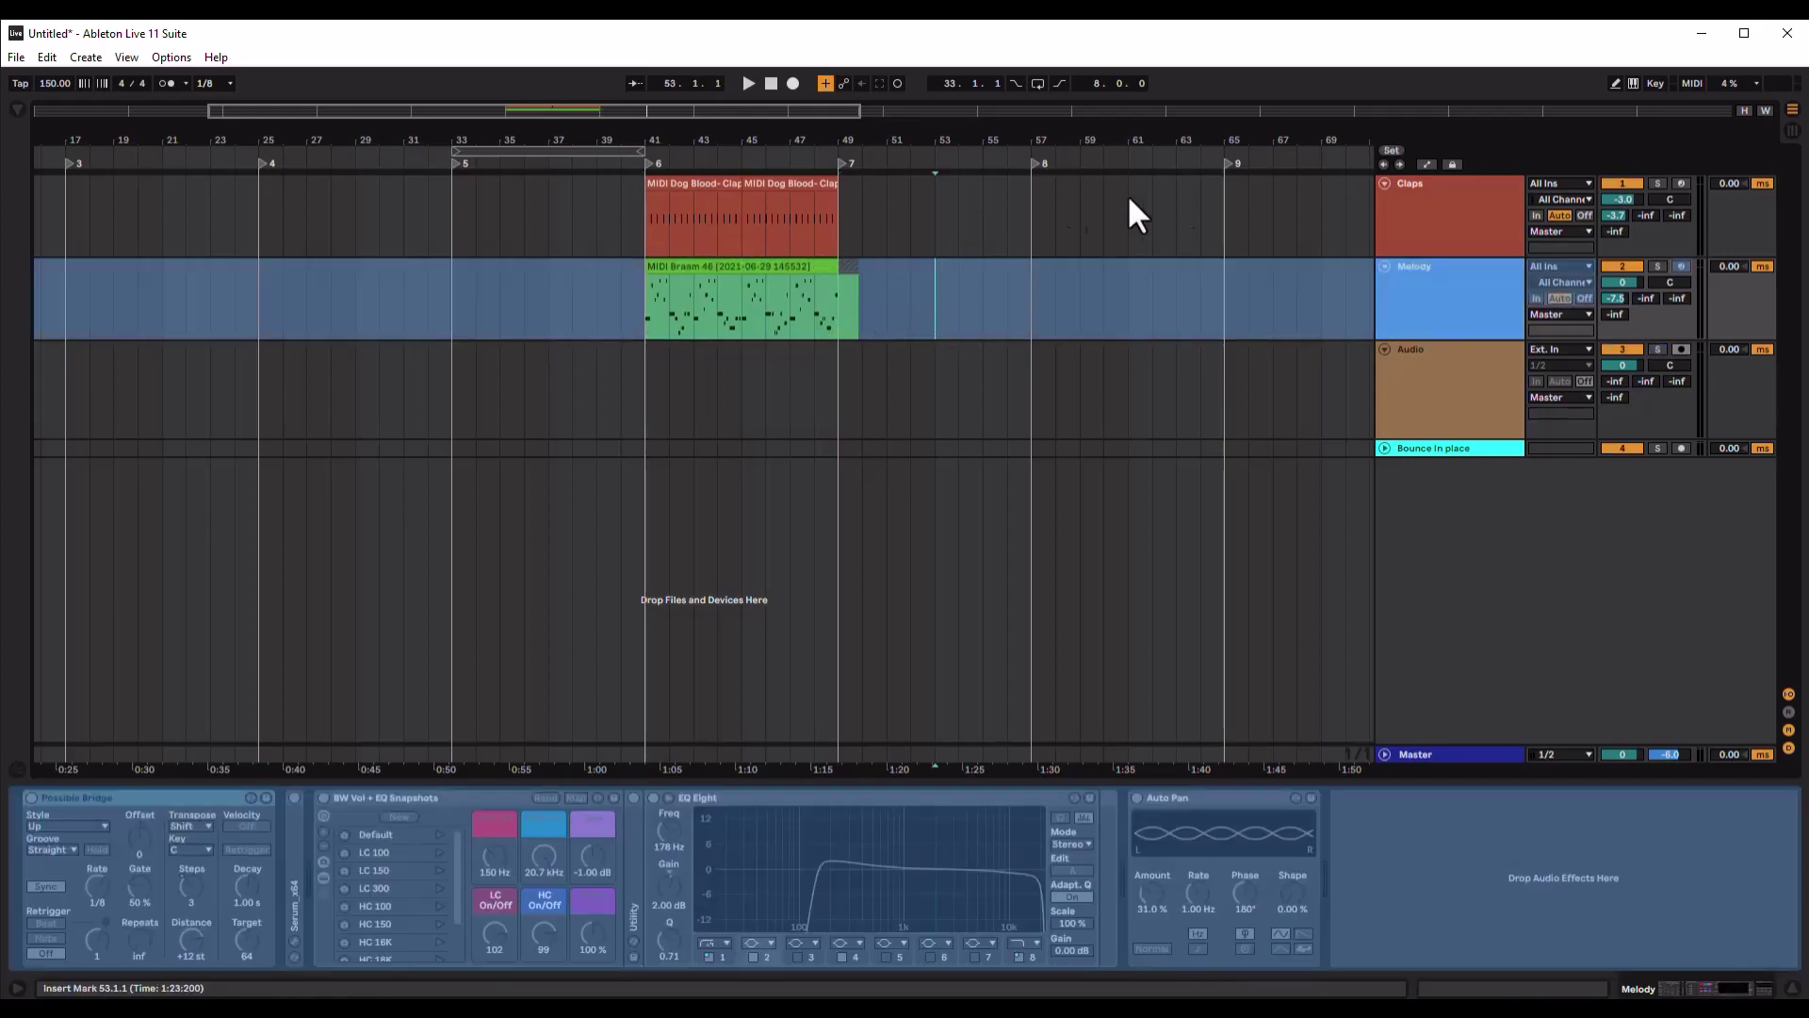
pyautogui.click(1427, 222)
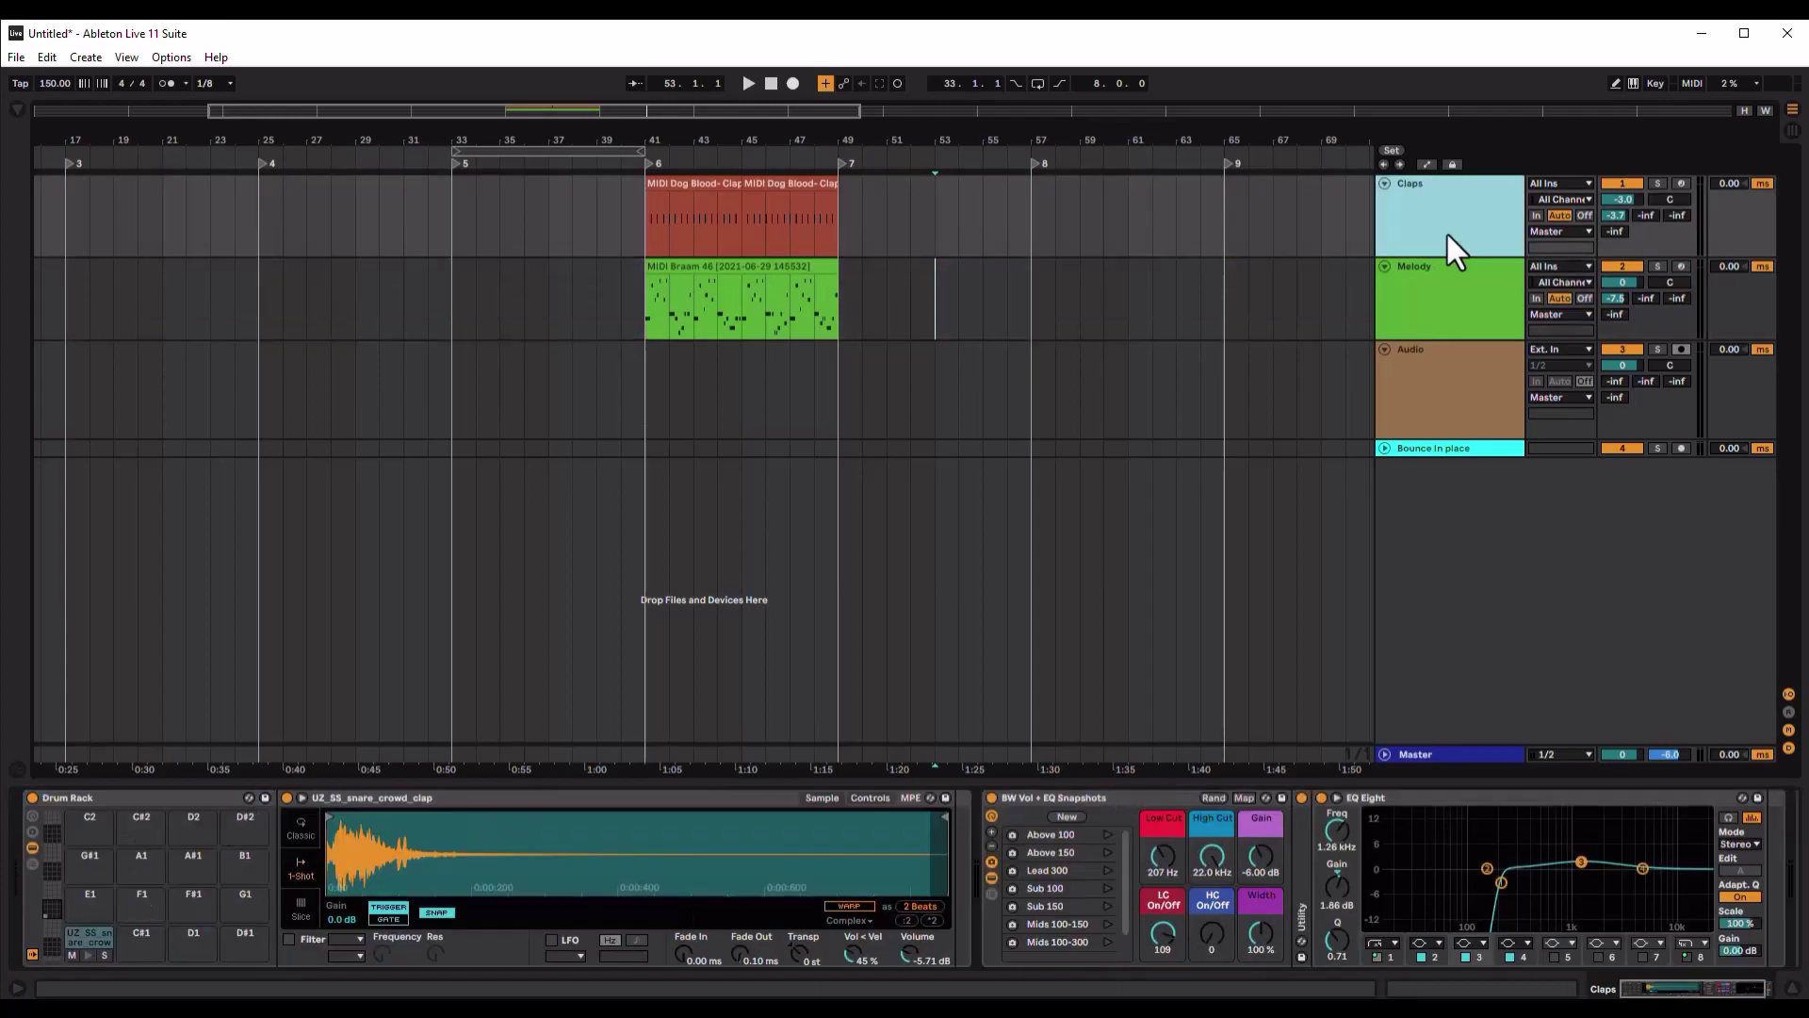
pyautogui.keyDown('shift'); pyautogui.click(1434, 308); pyautogui.keyUp('shift')
pyautogui.click(1433, 226)
pyautogui.keyDown('shift'); pyautogui.click(1442, 285); pyautogui.keyUp('shift')
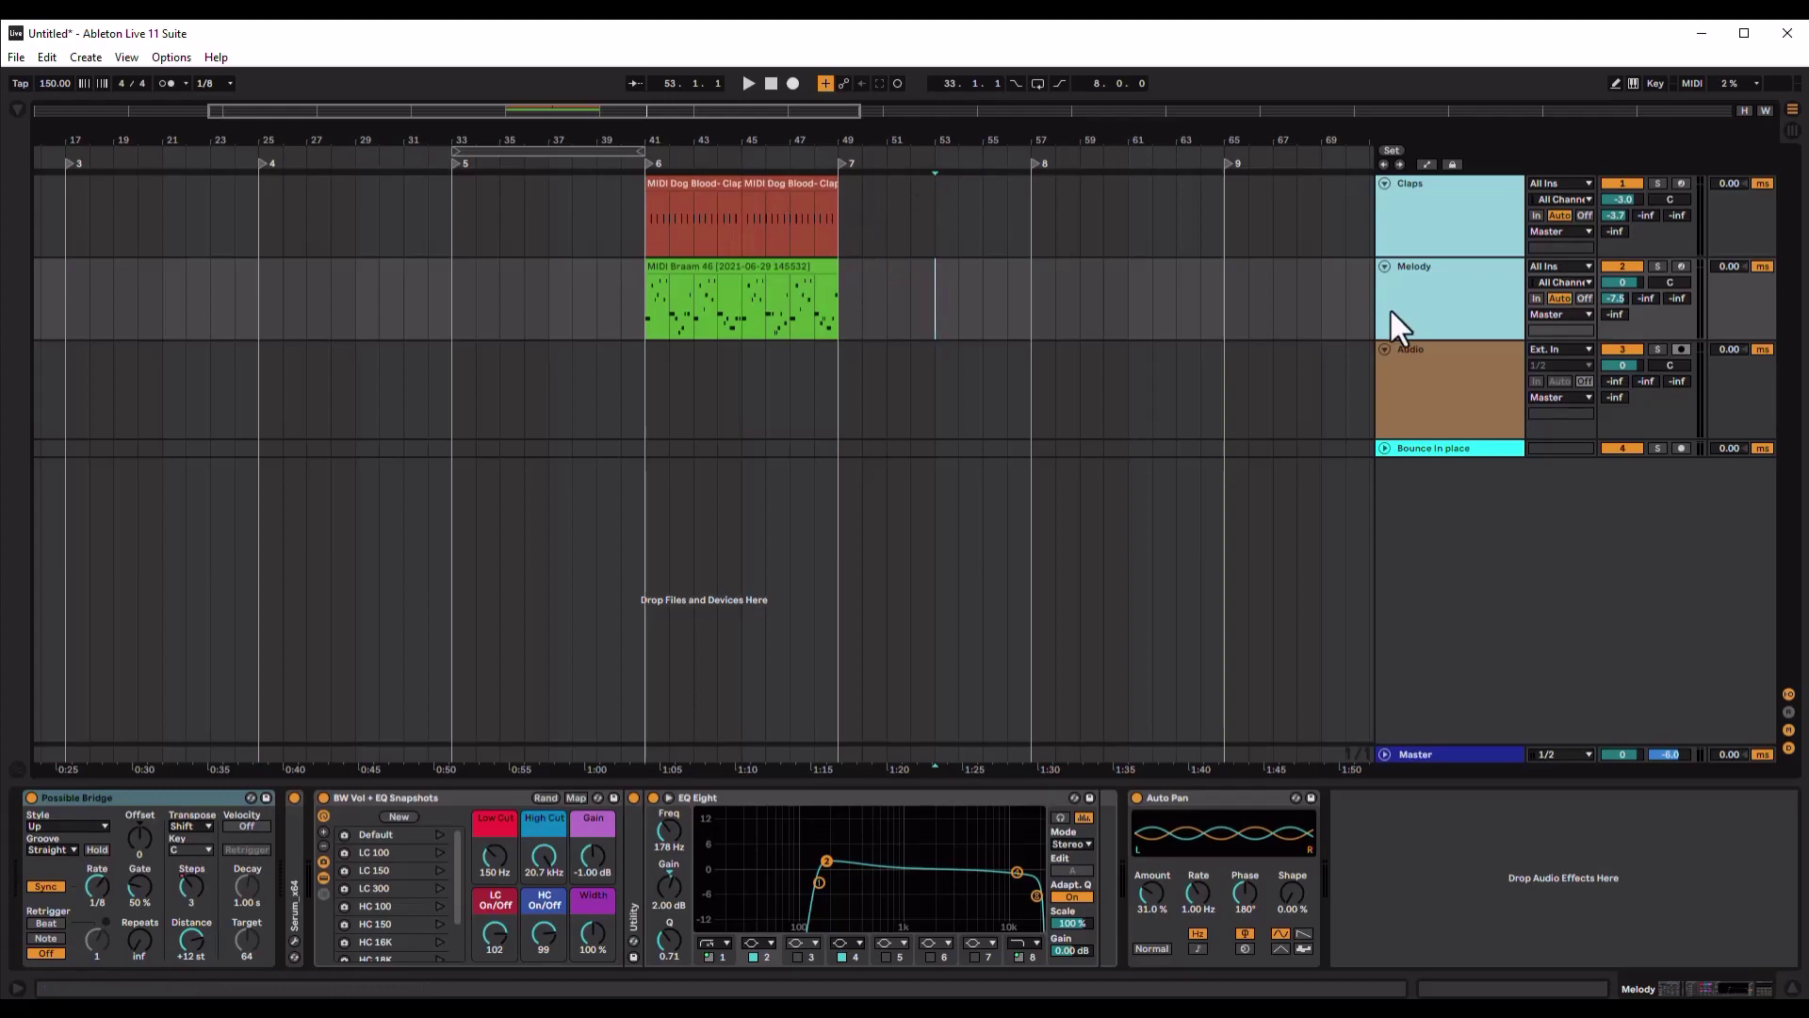
# Freeze and flatten the Claps and Melody tracks together into audio clips
pyautogui.rightClick(1433, 216)
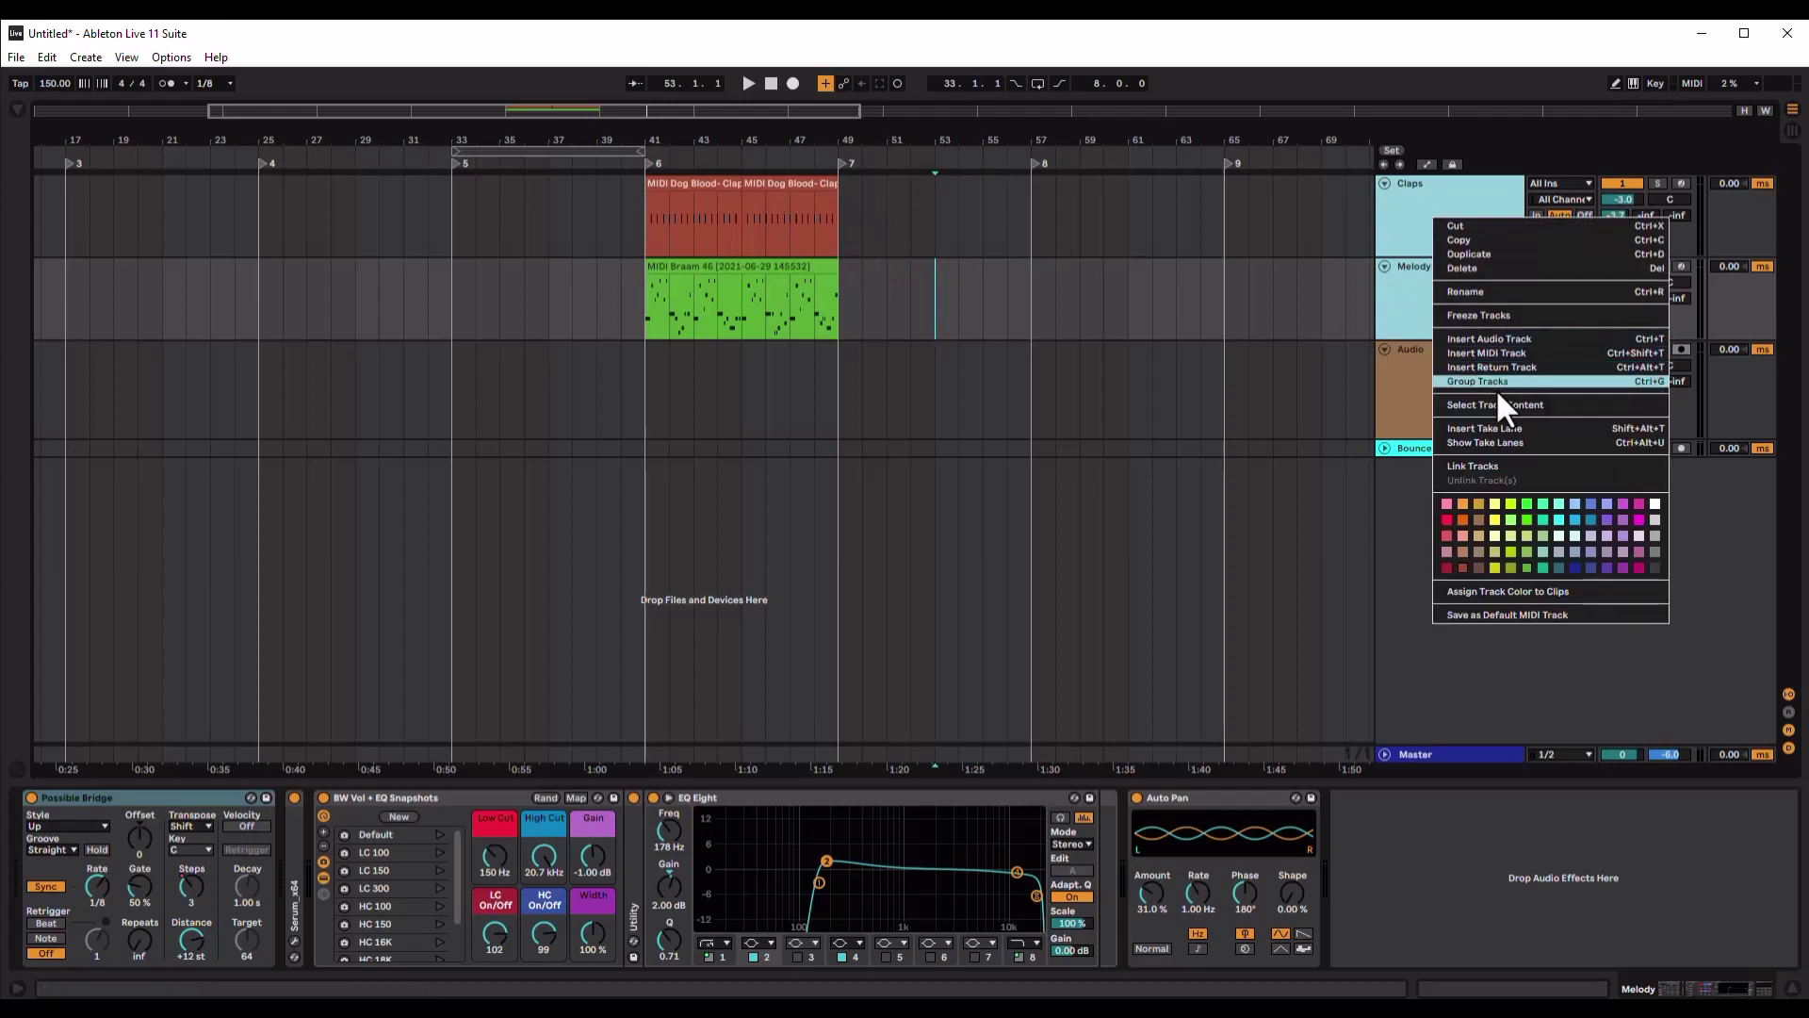
pyautogui.click(1487, 313)
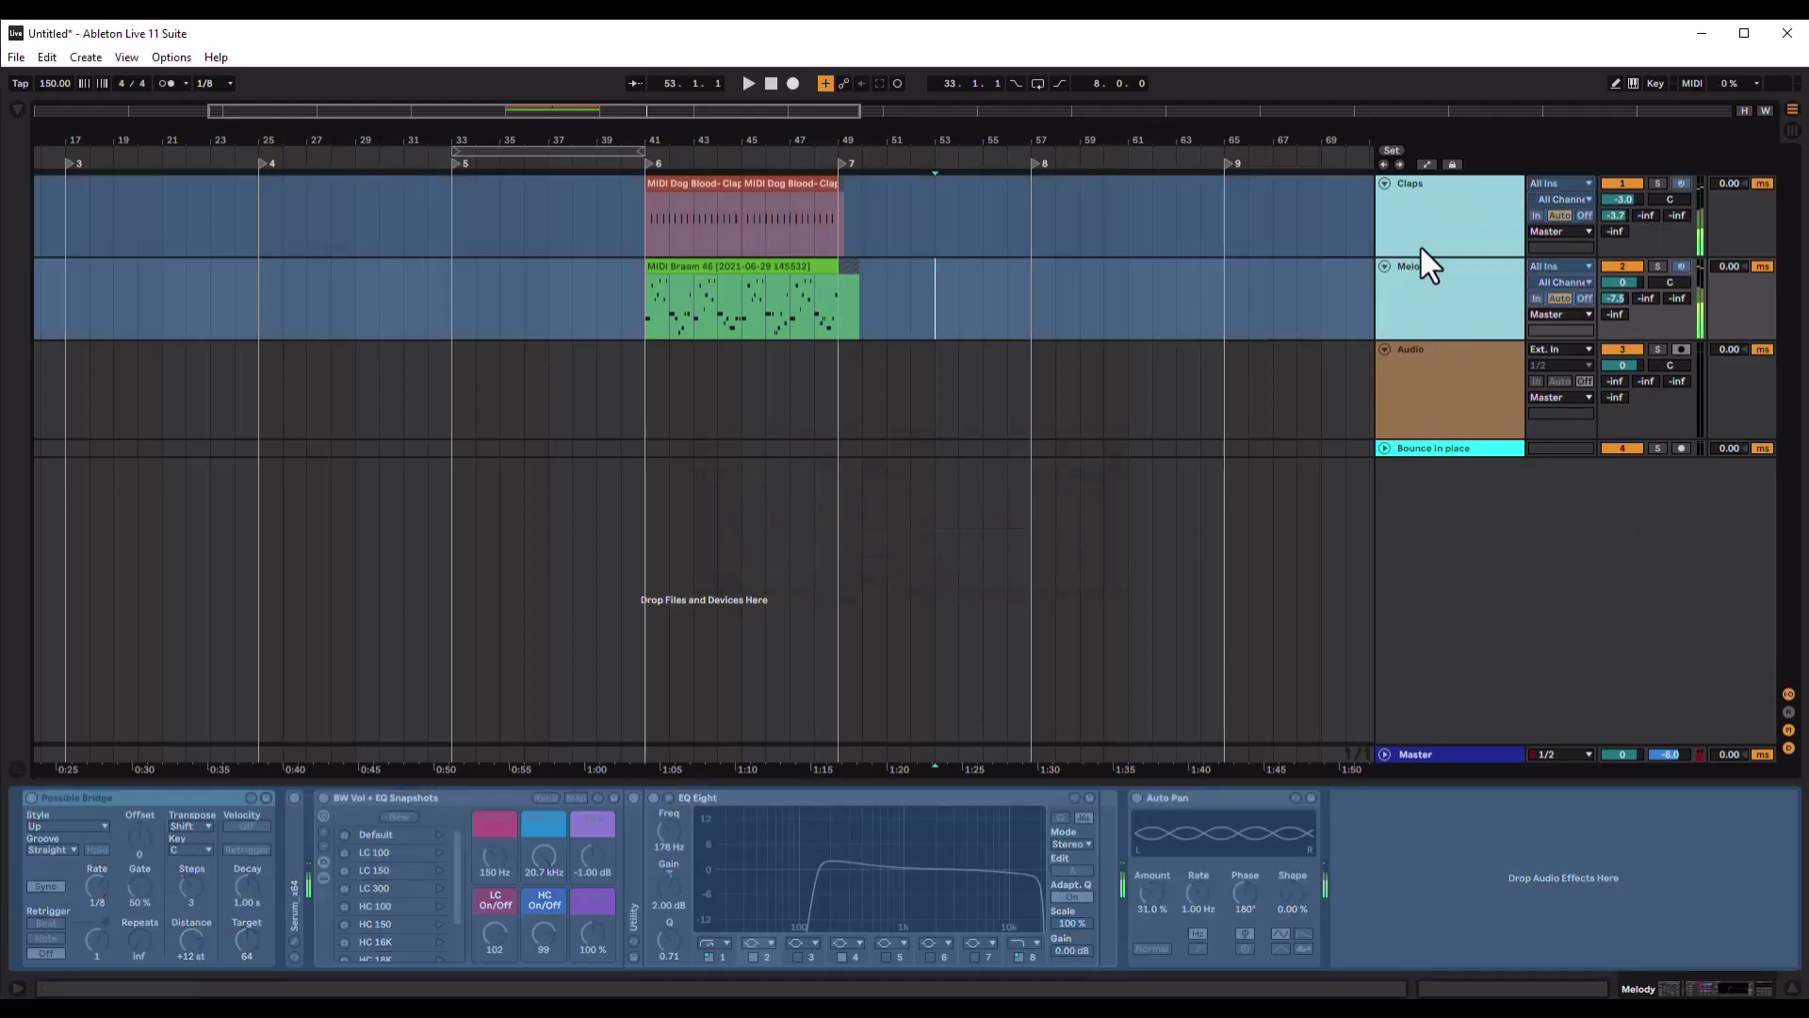
pyautogui.rightClick(1439, 243)
pyautogui.click(1488, 313)
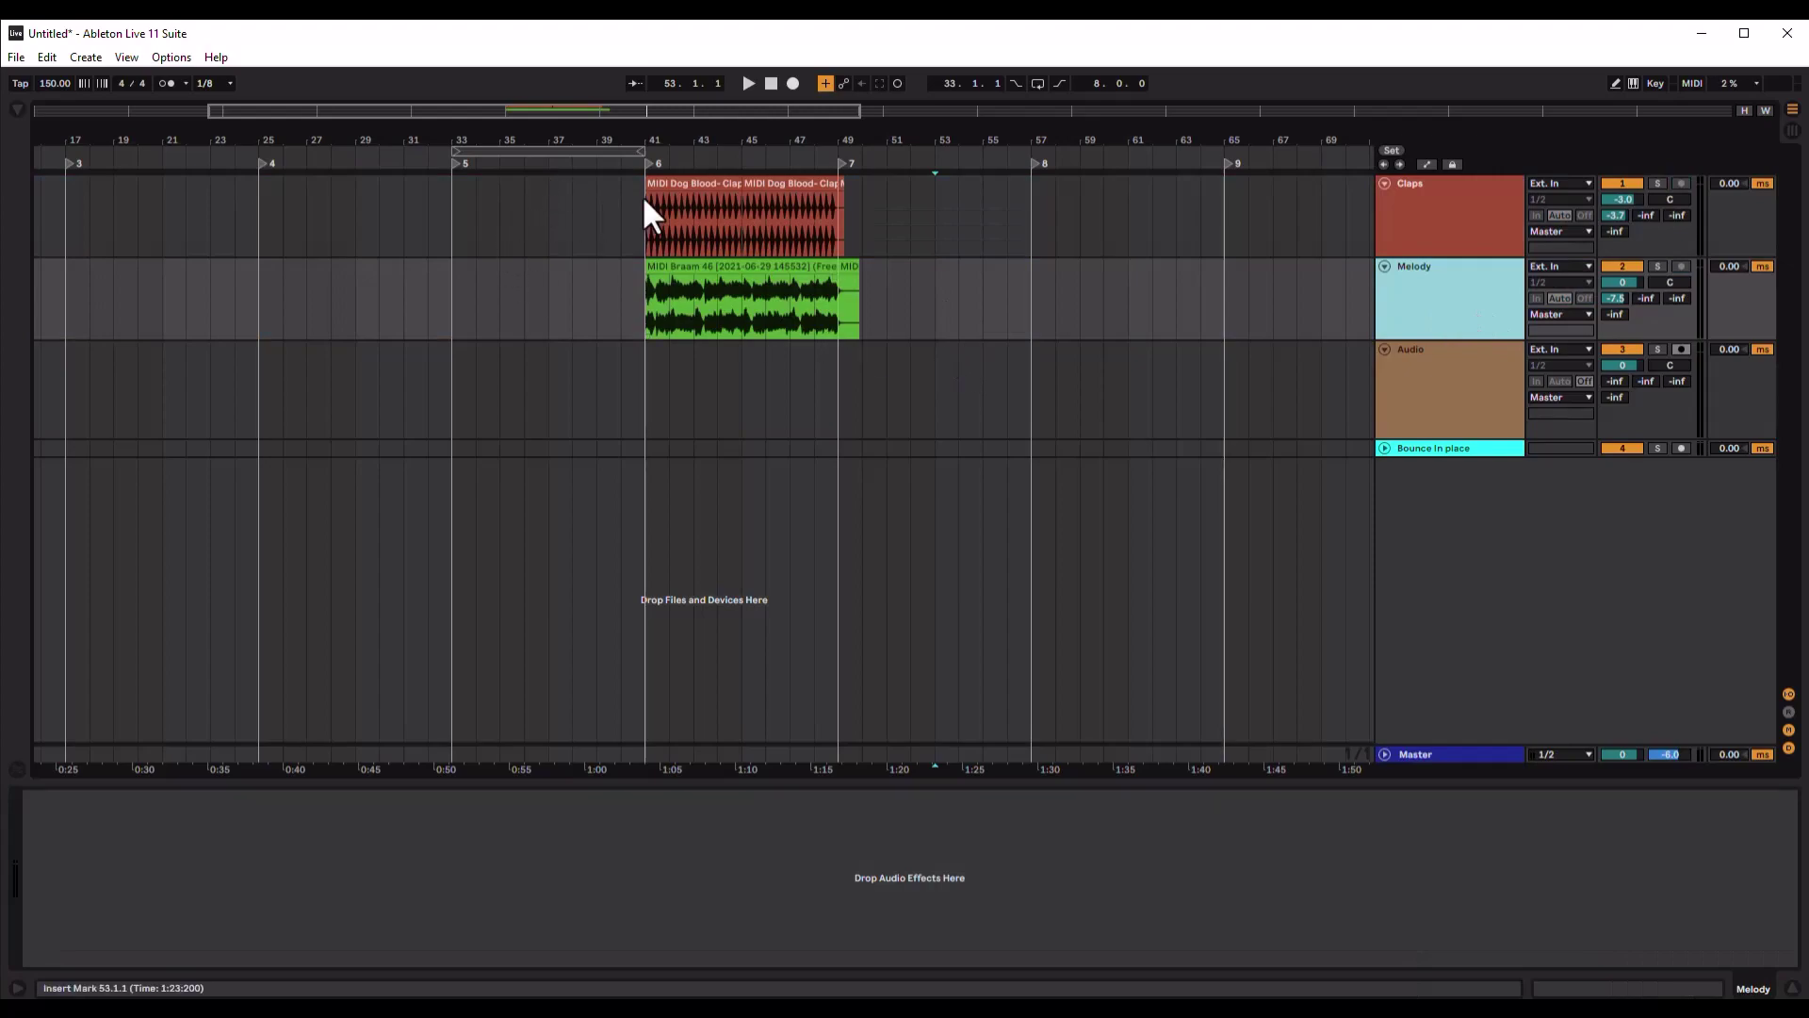
pyautogui.click(900, 296)
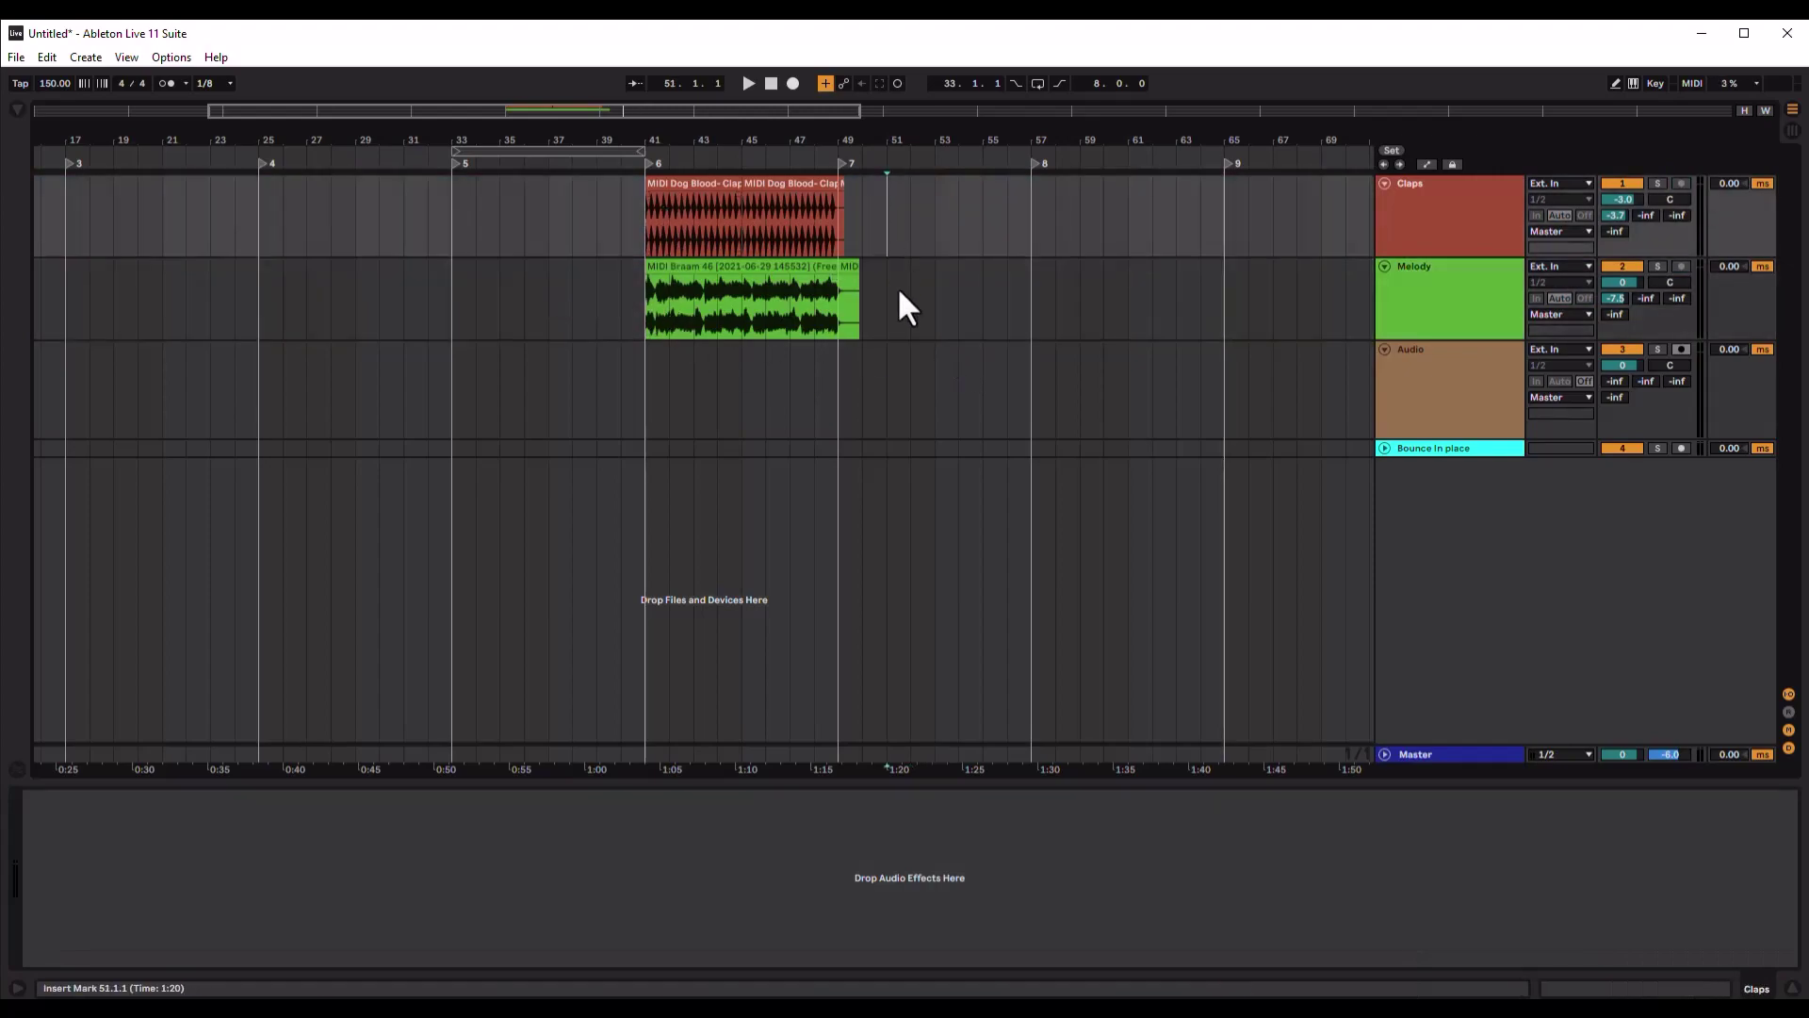
pyautogui.click(889, 266)
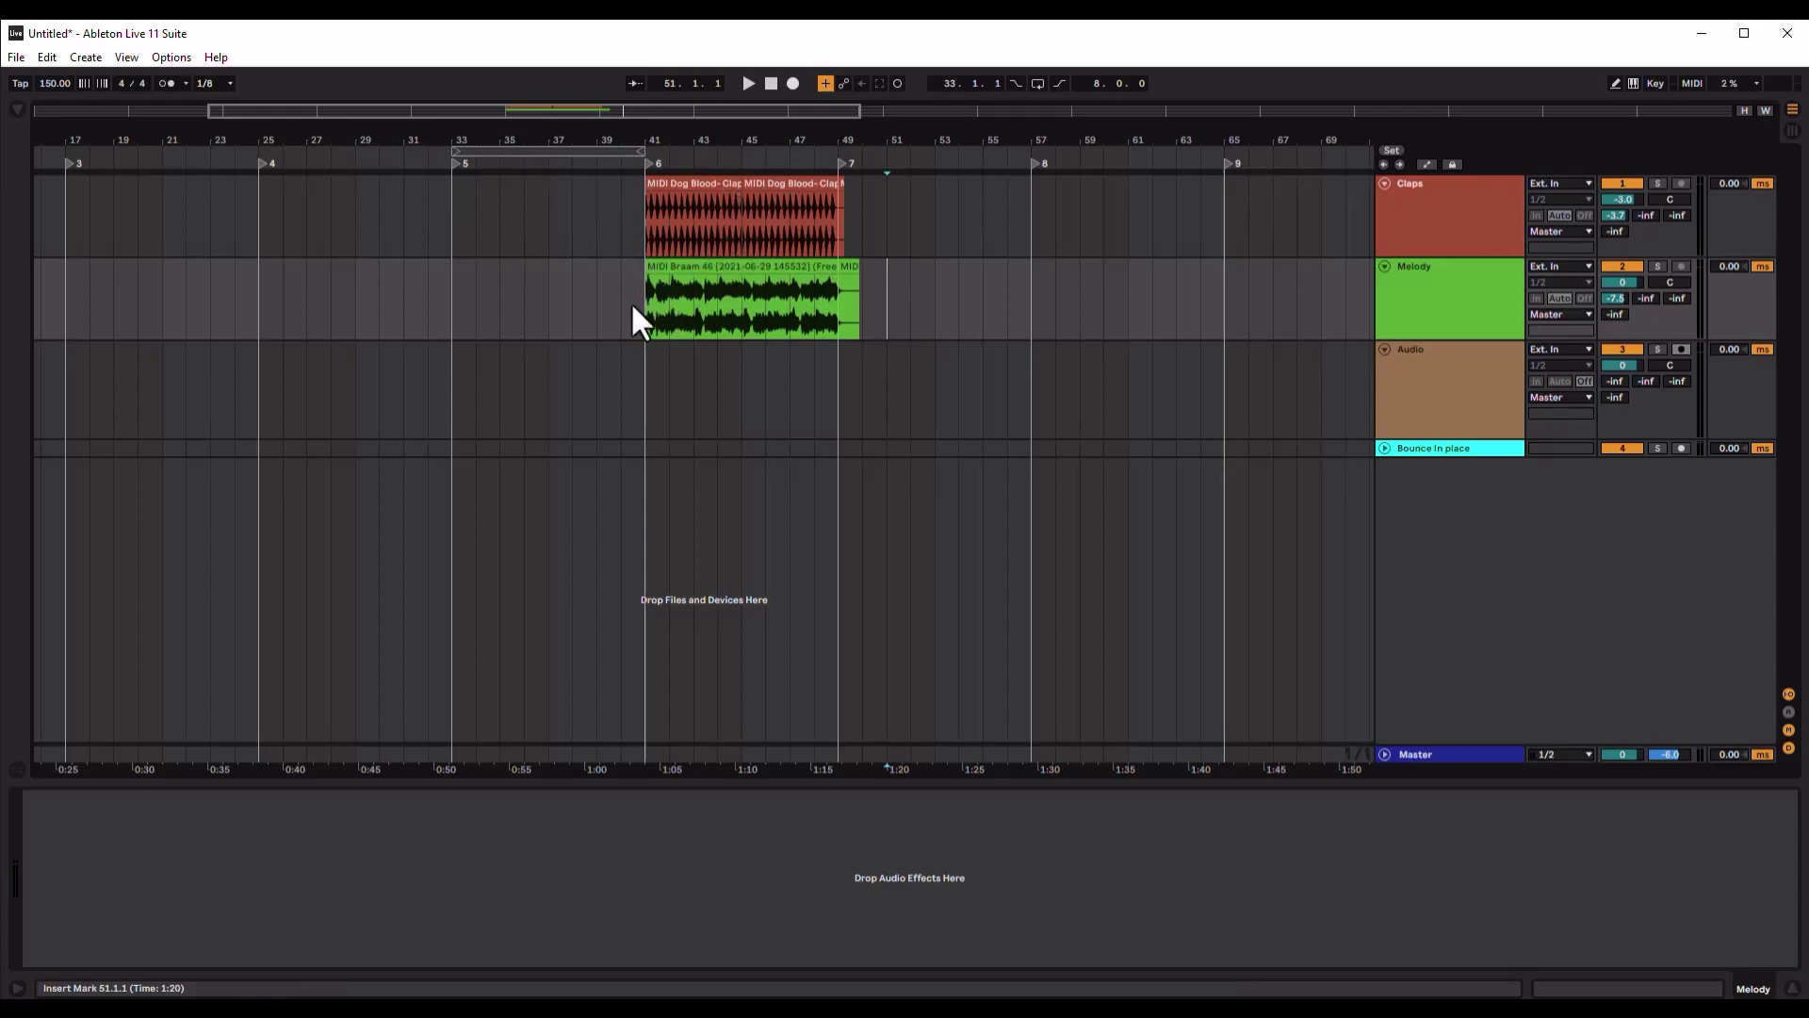
pyautogui.click(622, 266)
# Set the Clip audio track's input to Resampling and arm it for recording
pyautogui.click(564, 297)
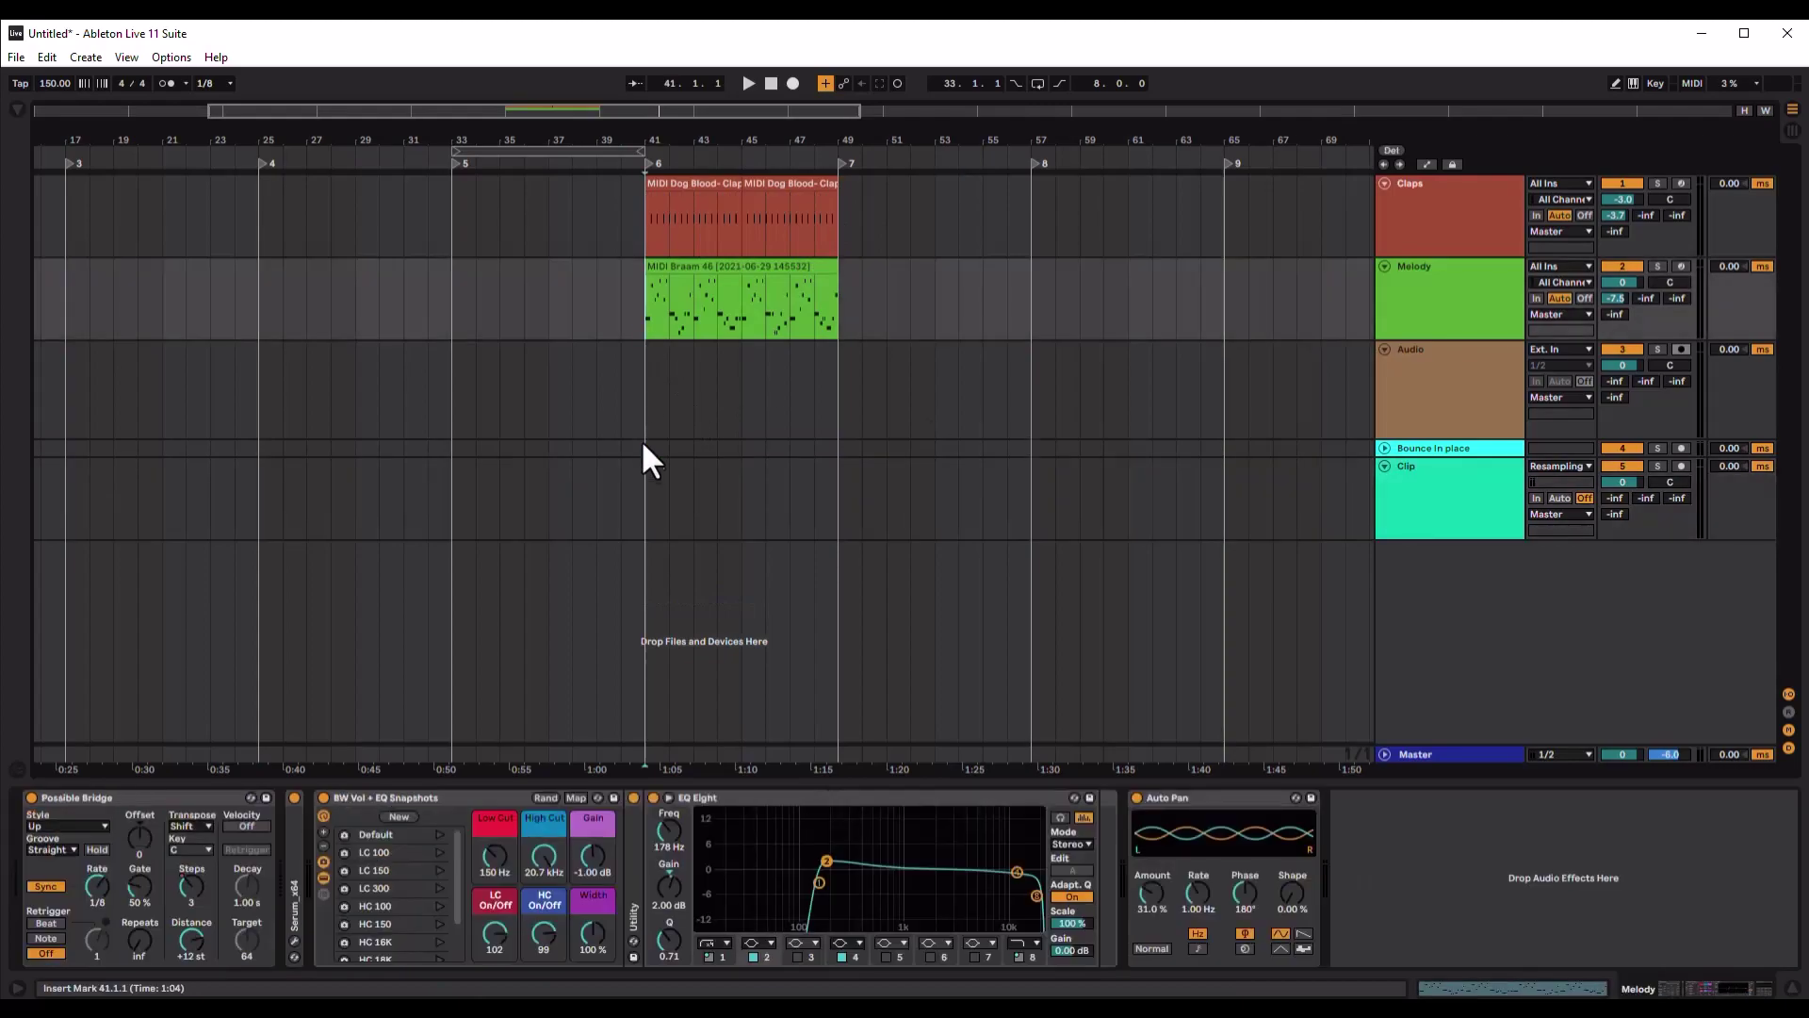
pyautogui.click(640, 511)
pyautogui.click(1494, 501)
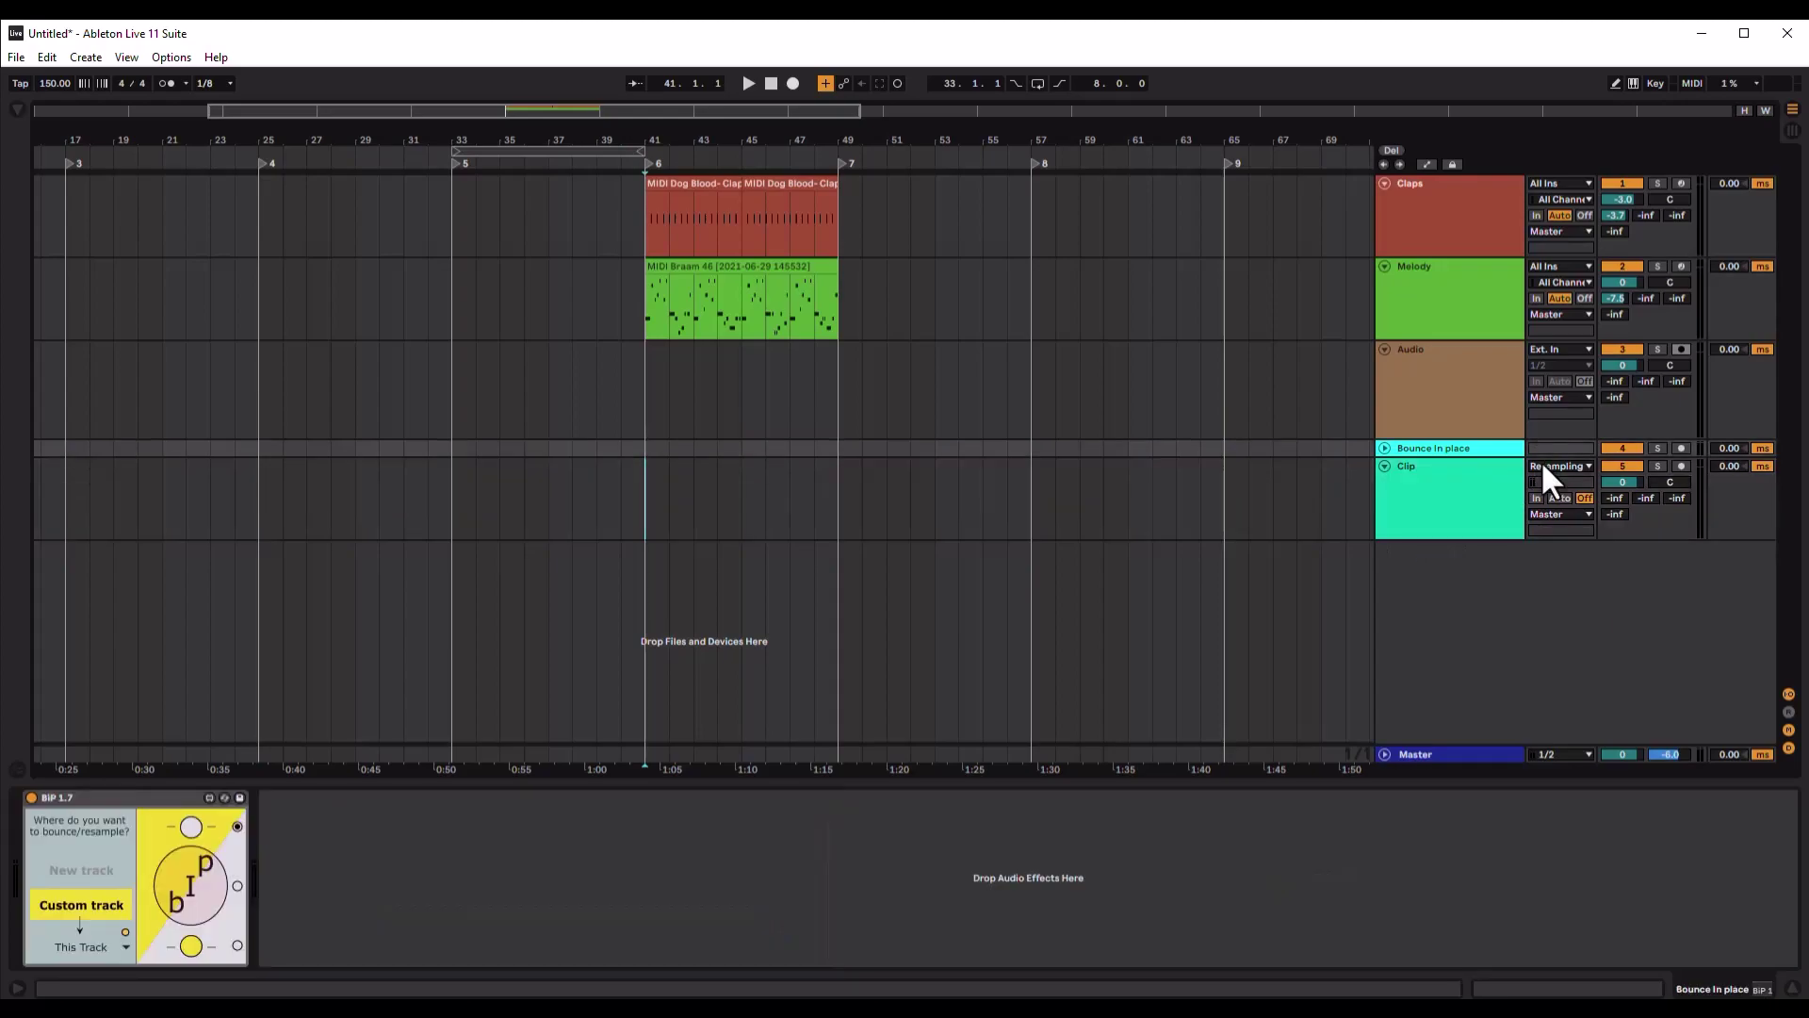
pyautogui.click(1545, 468)
pyautogui.click(1545, 511)
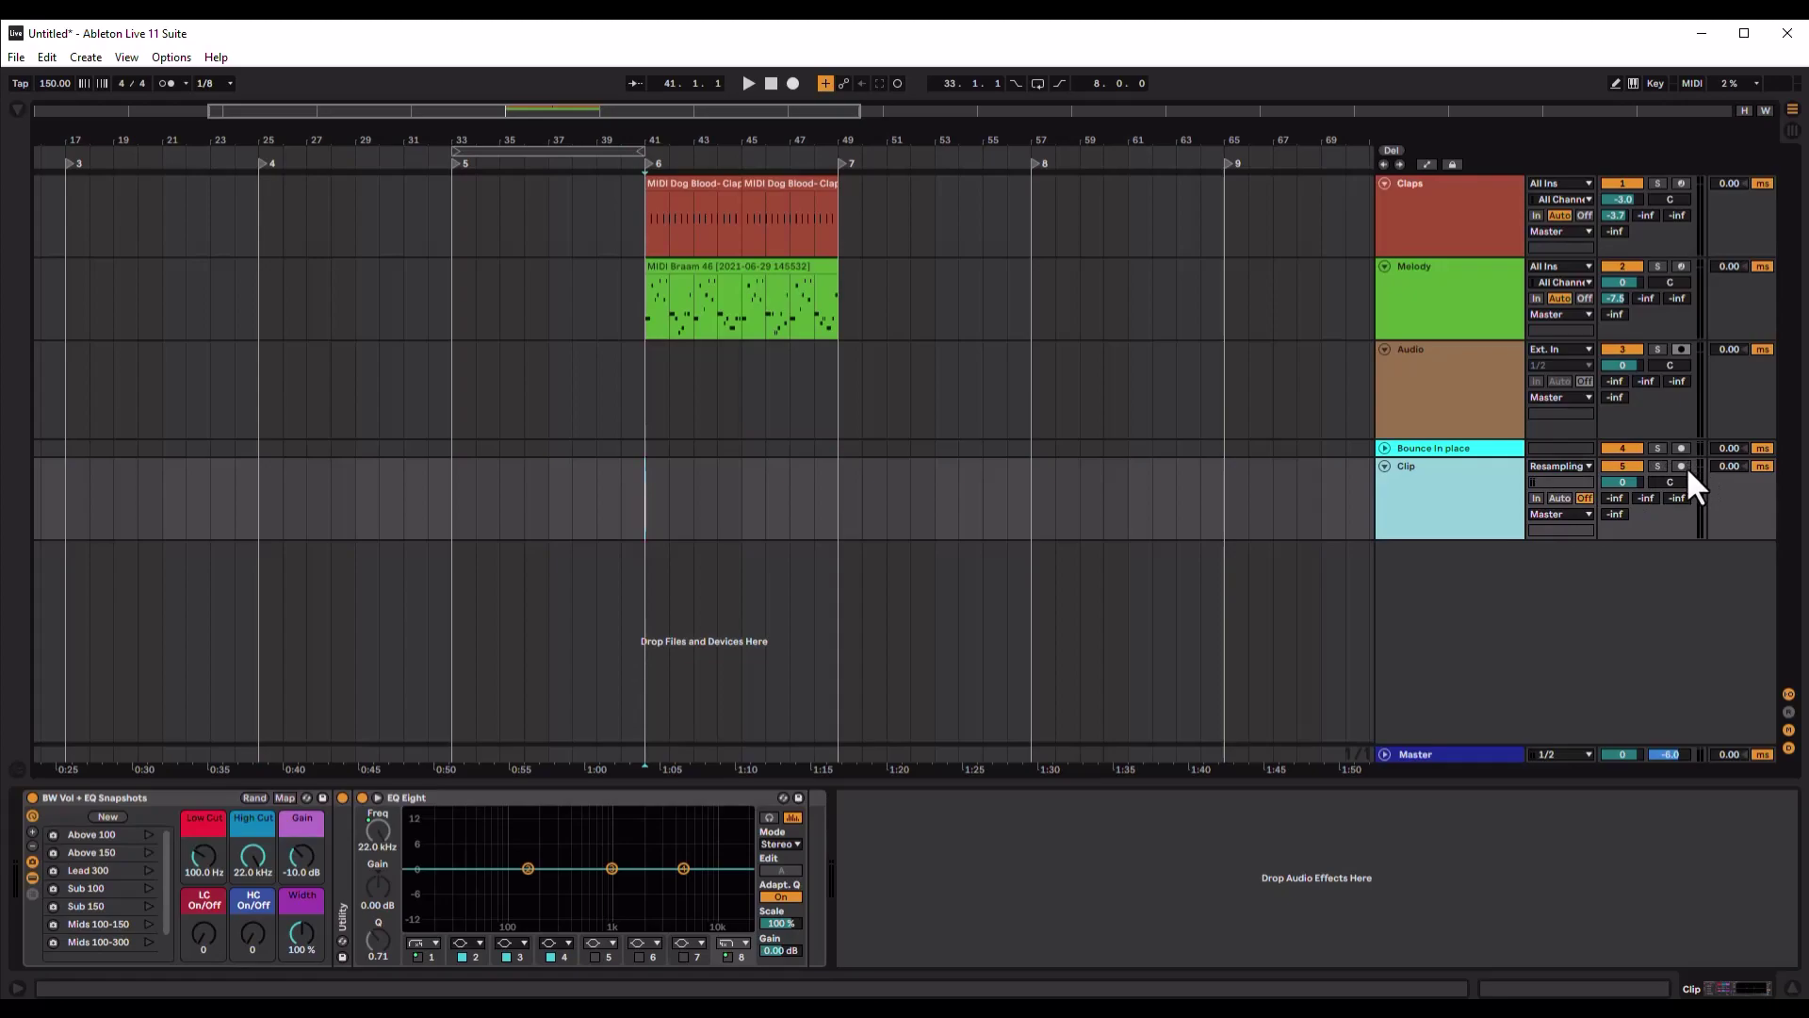
pyautogui.click(1683, 466)
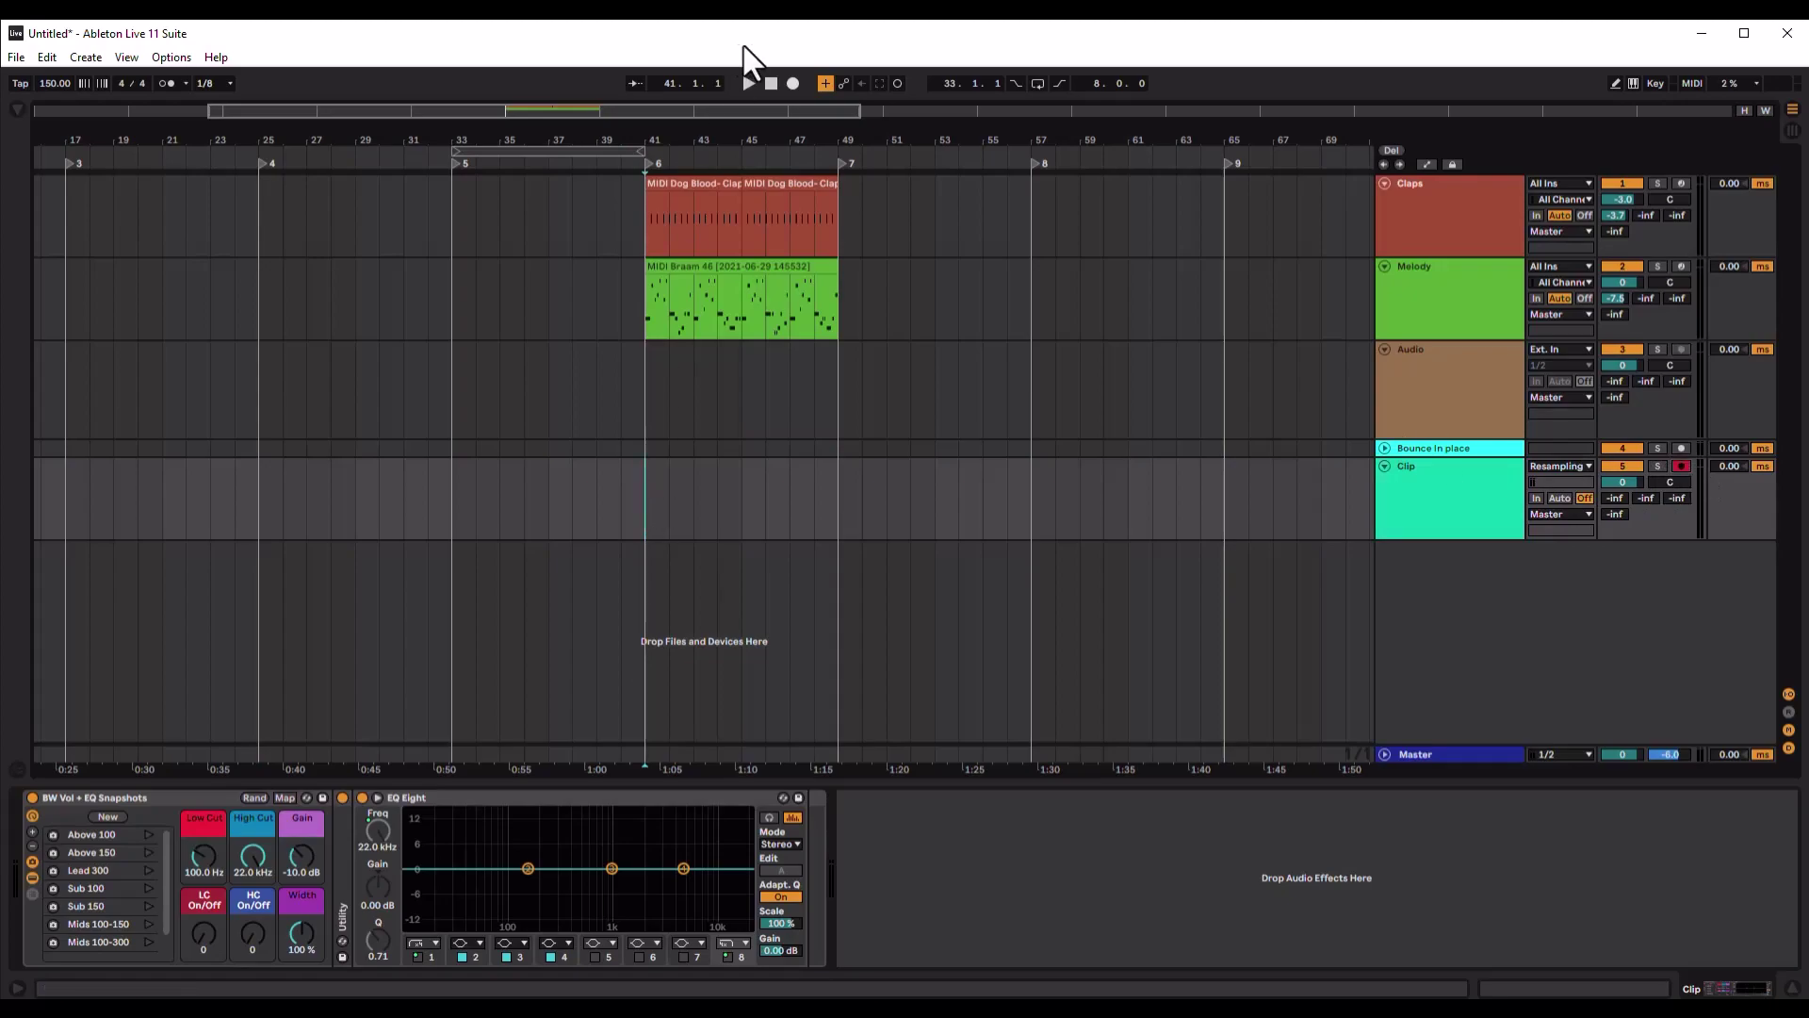
# Record a Resampling take onto the Clip track, stop it, and select the recorded clip
pyautogui.click(793, 83)
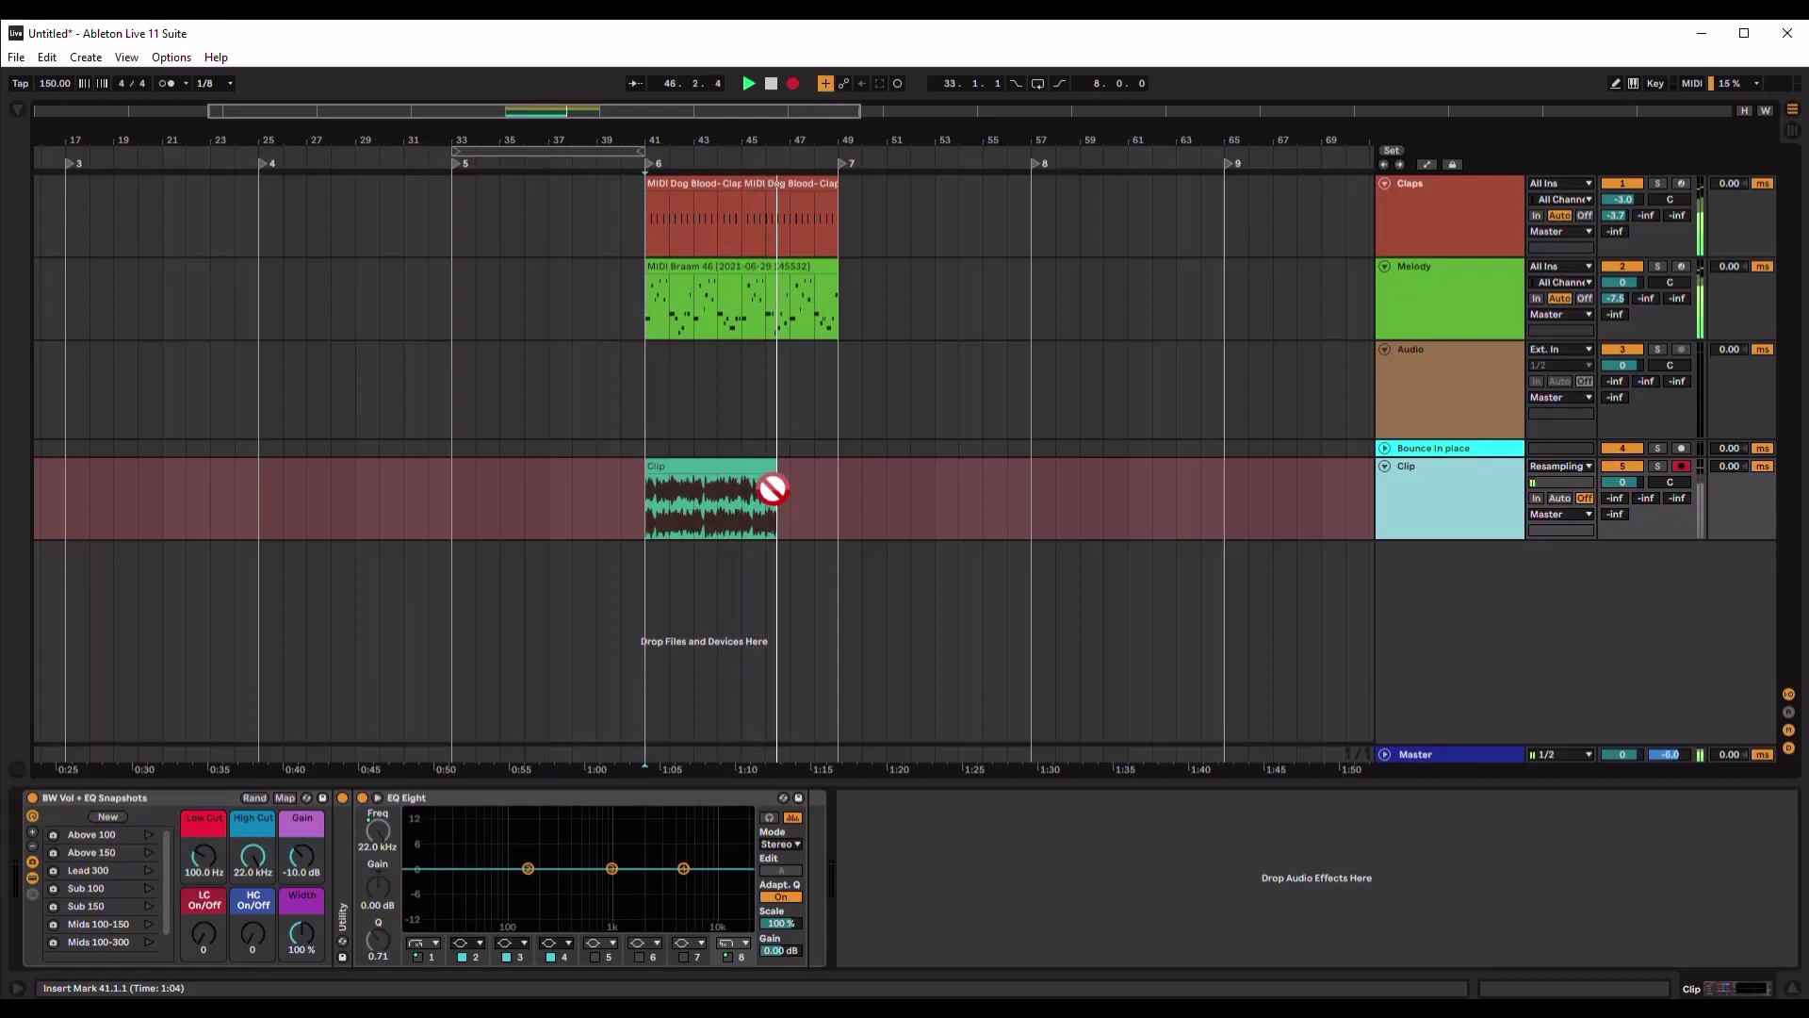
pyautogui.click(683, 465)
pyautogui.press('space')
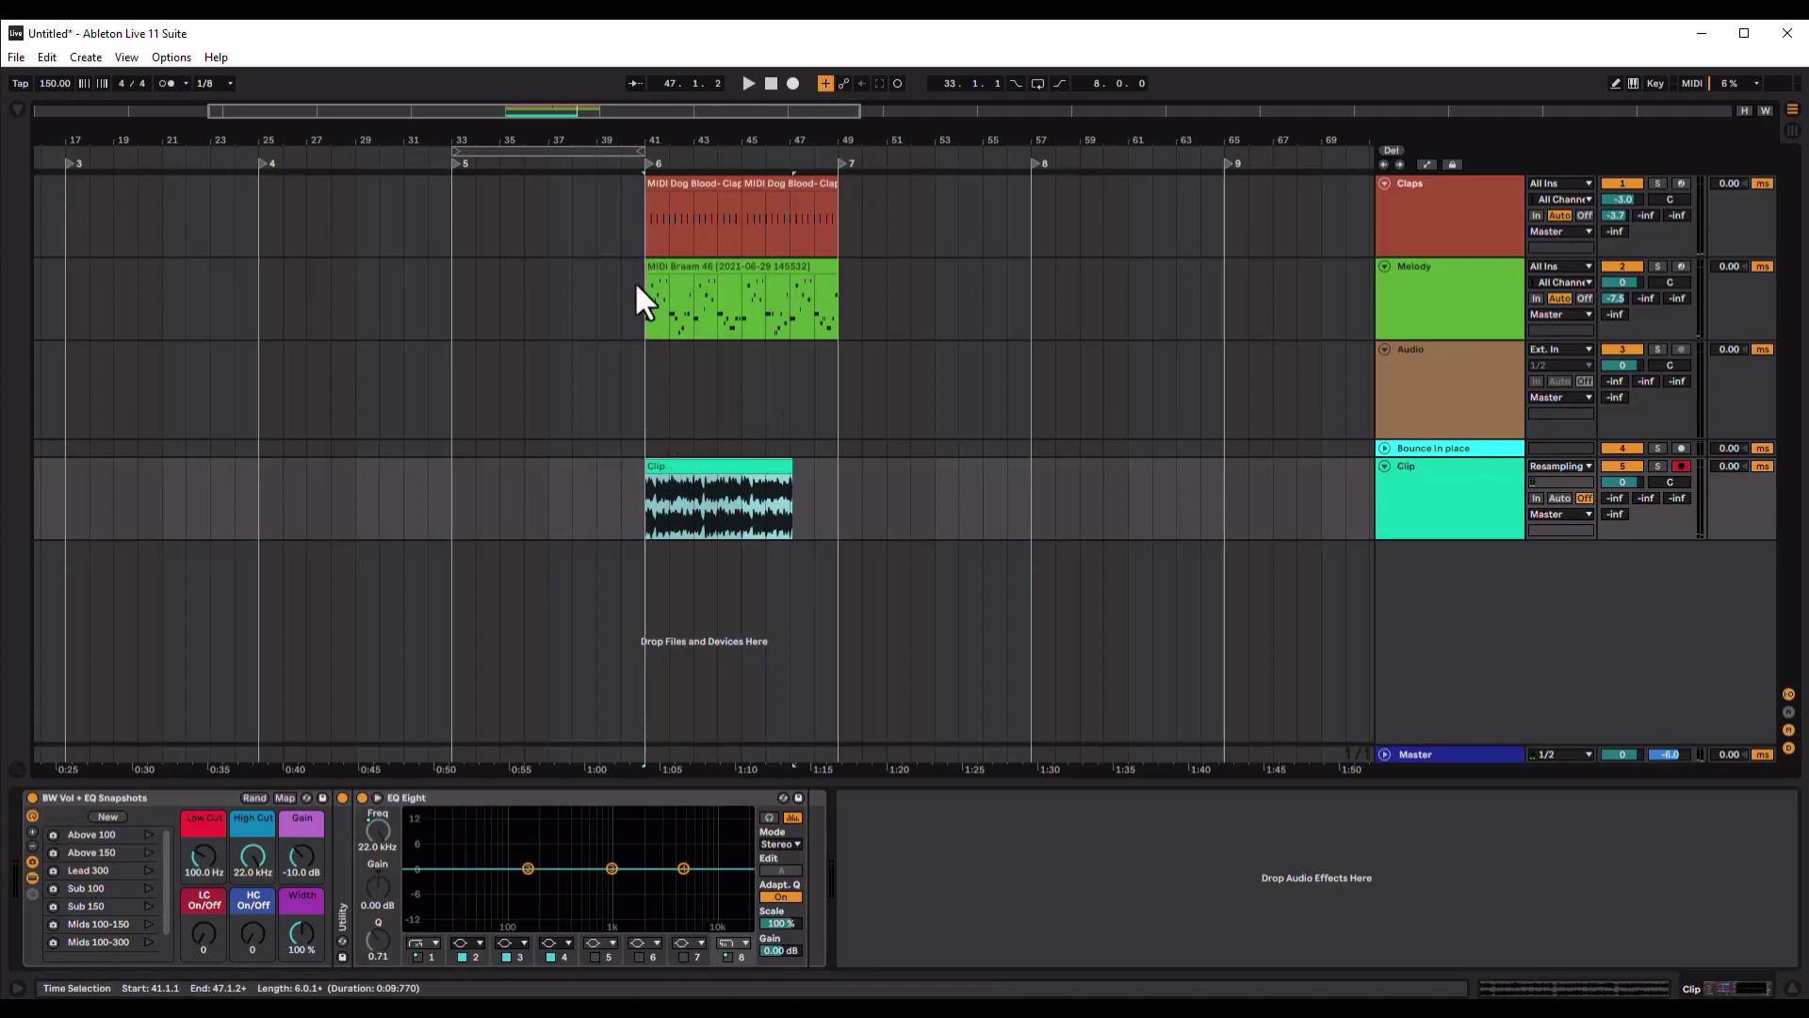
pyautogui.click(718, 469)
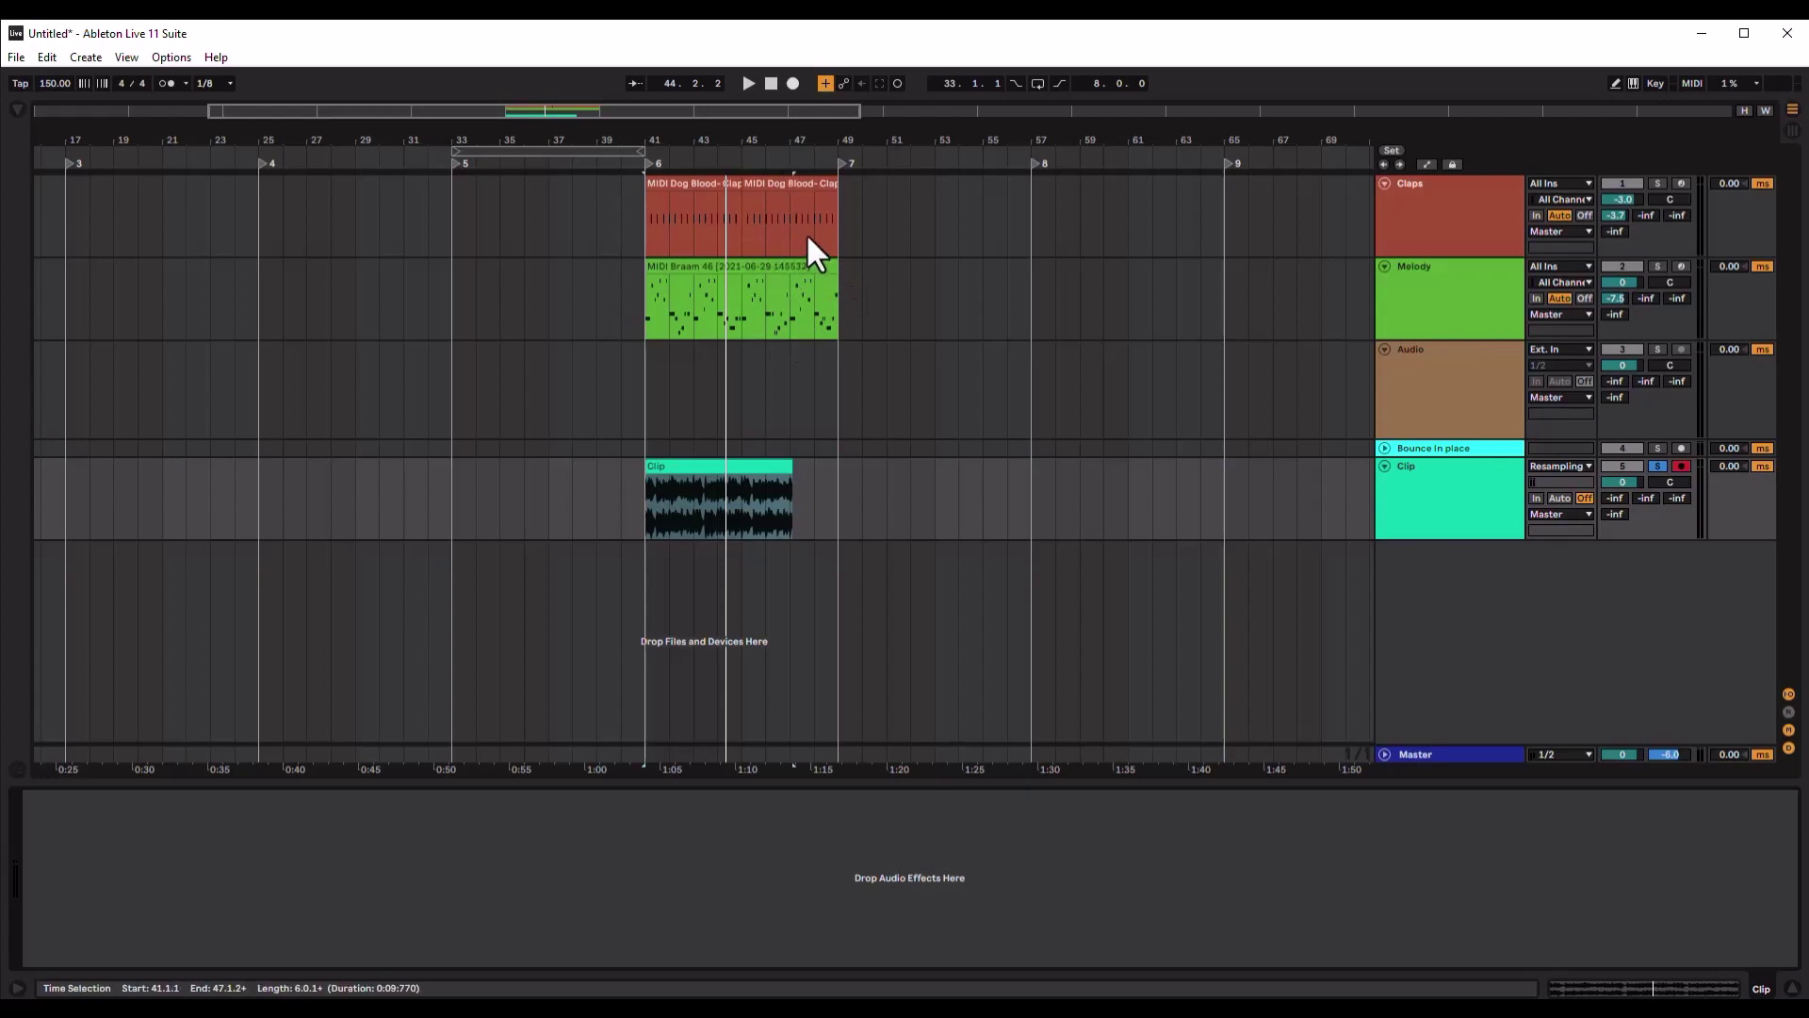
pyautogui.click(739, 472)
# Delete the resampled clip, set the Audio track's input to Melody (Post Mixer), and arm it
pyautogui.press('Delete')
pyautogui.click(660, 419)
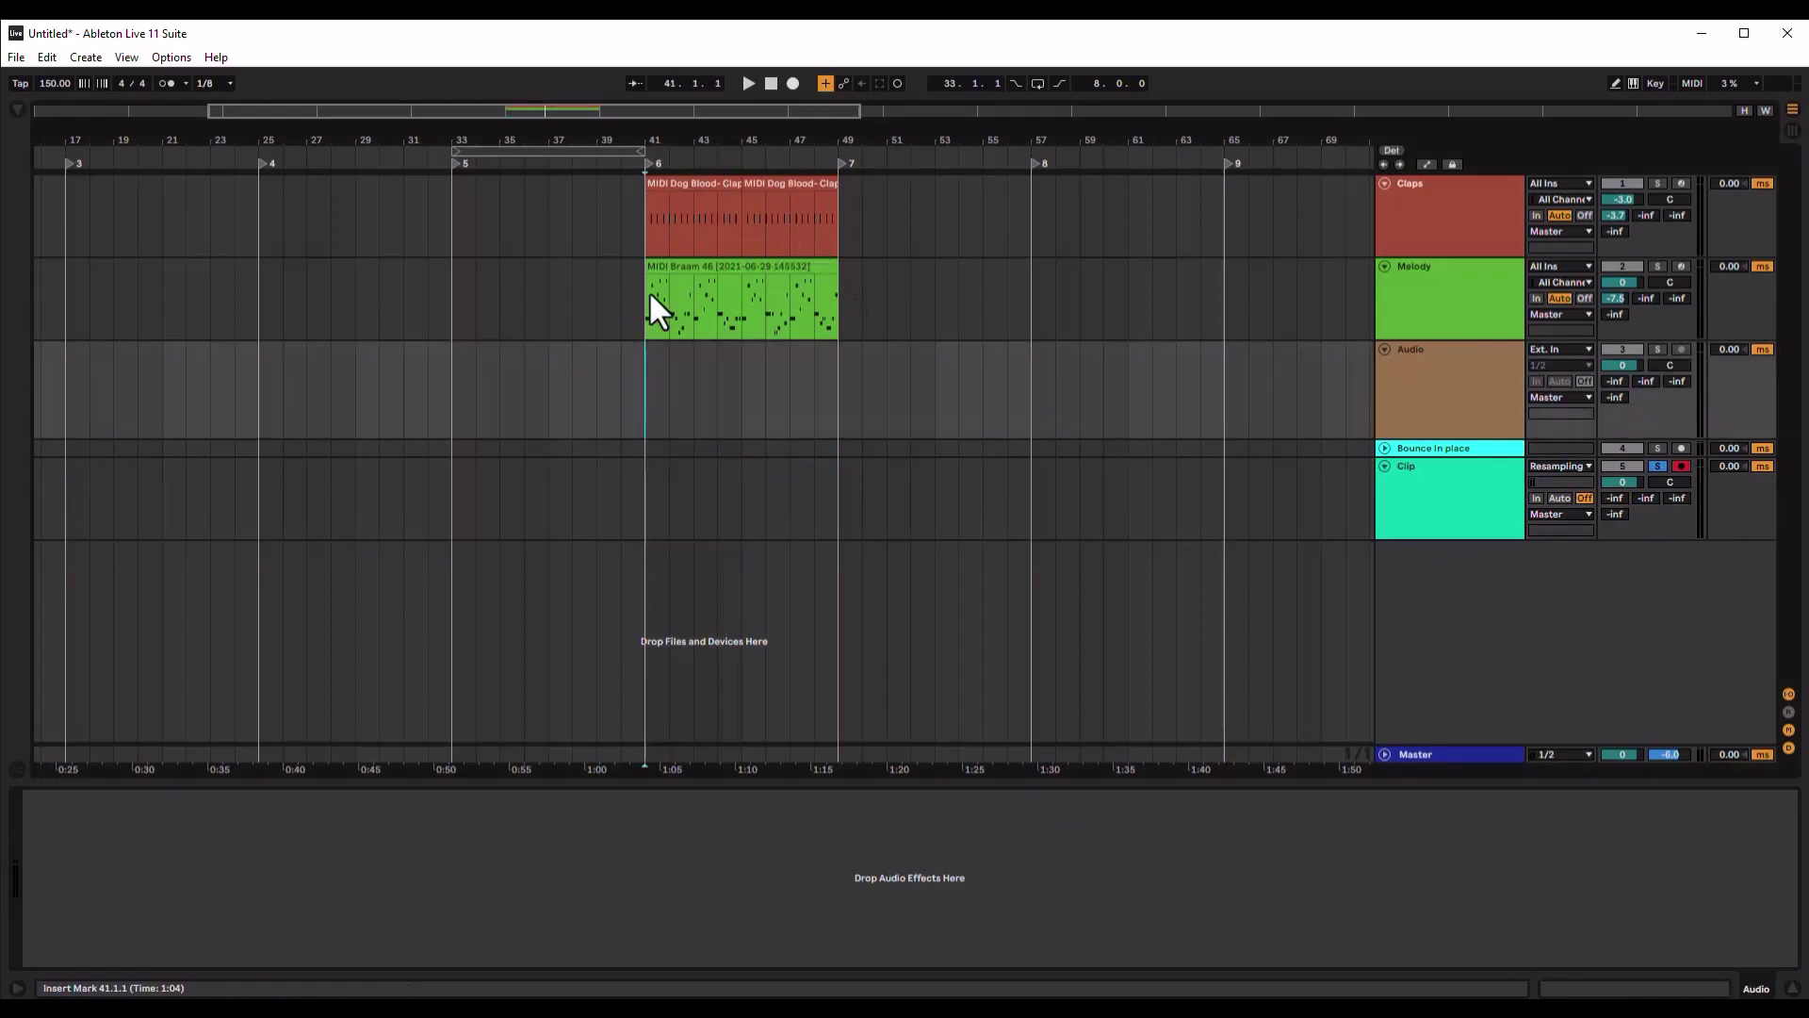
pyautogui.click(1404, 398)
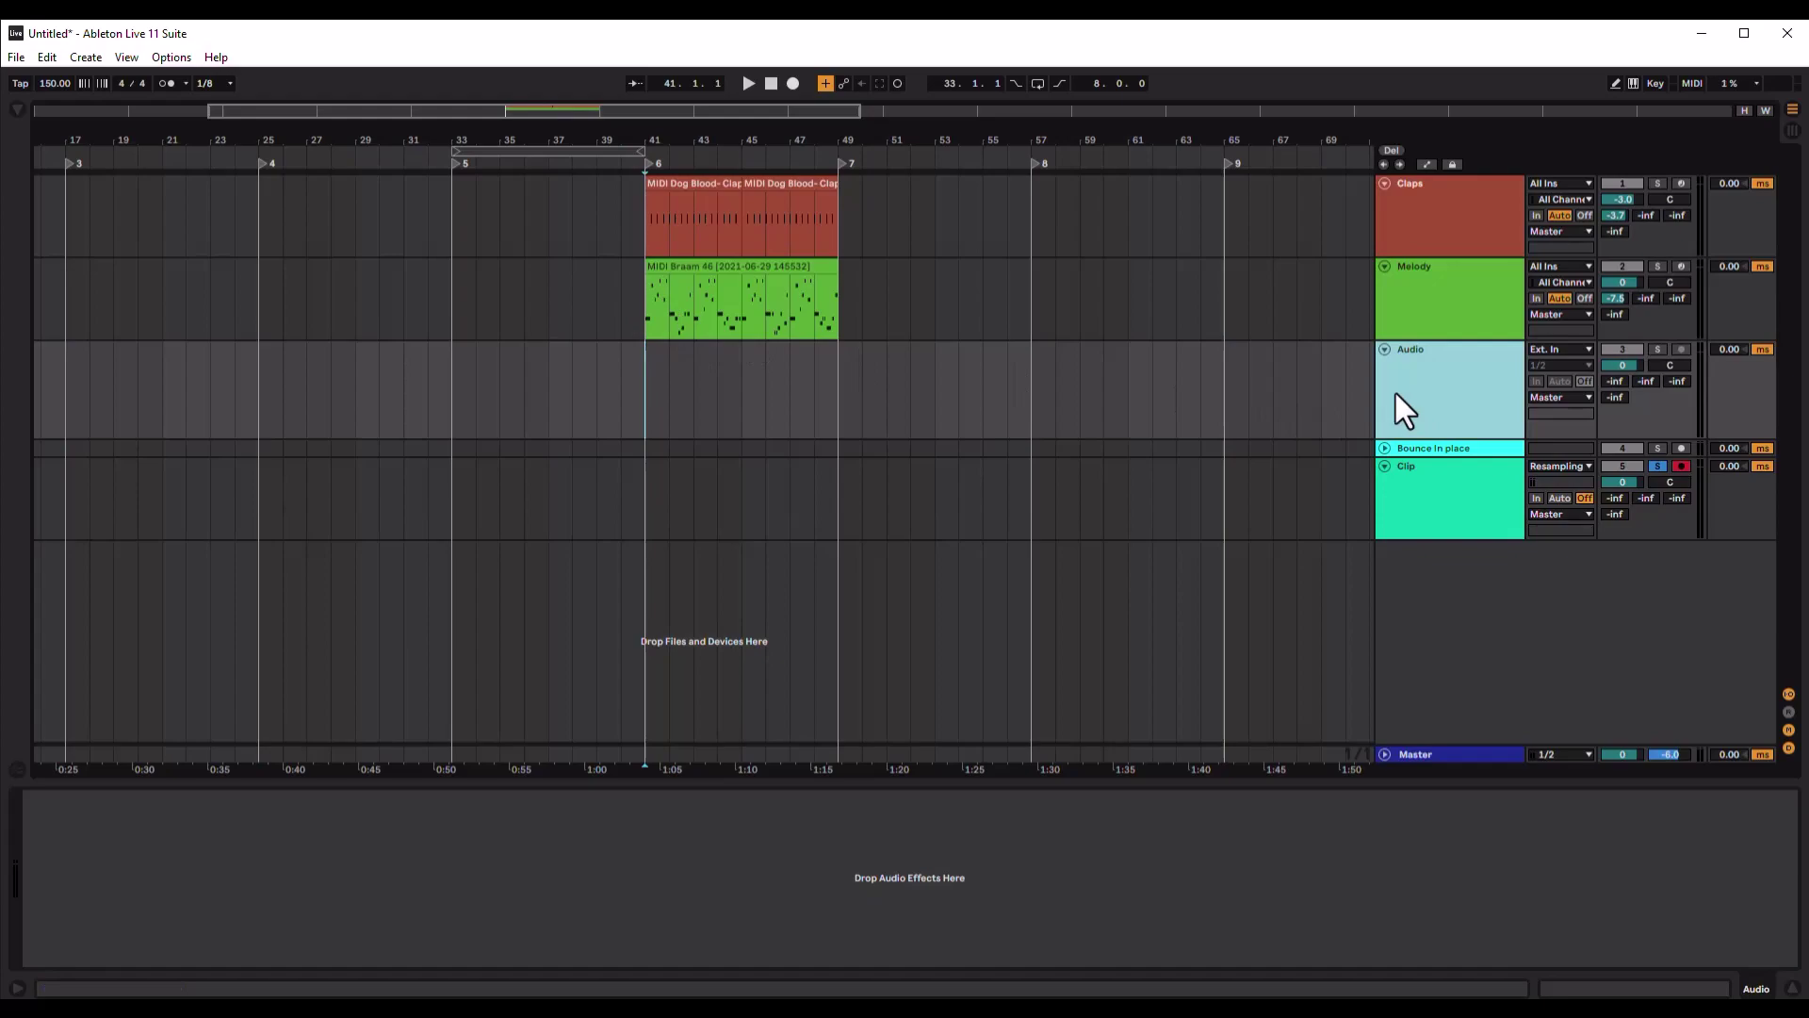
pyautogui.click(1552, 348)
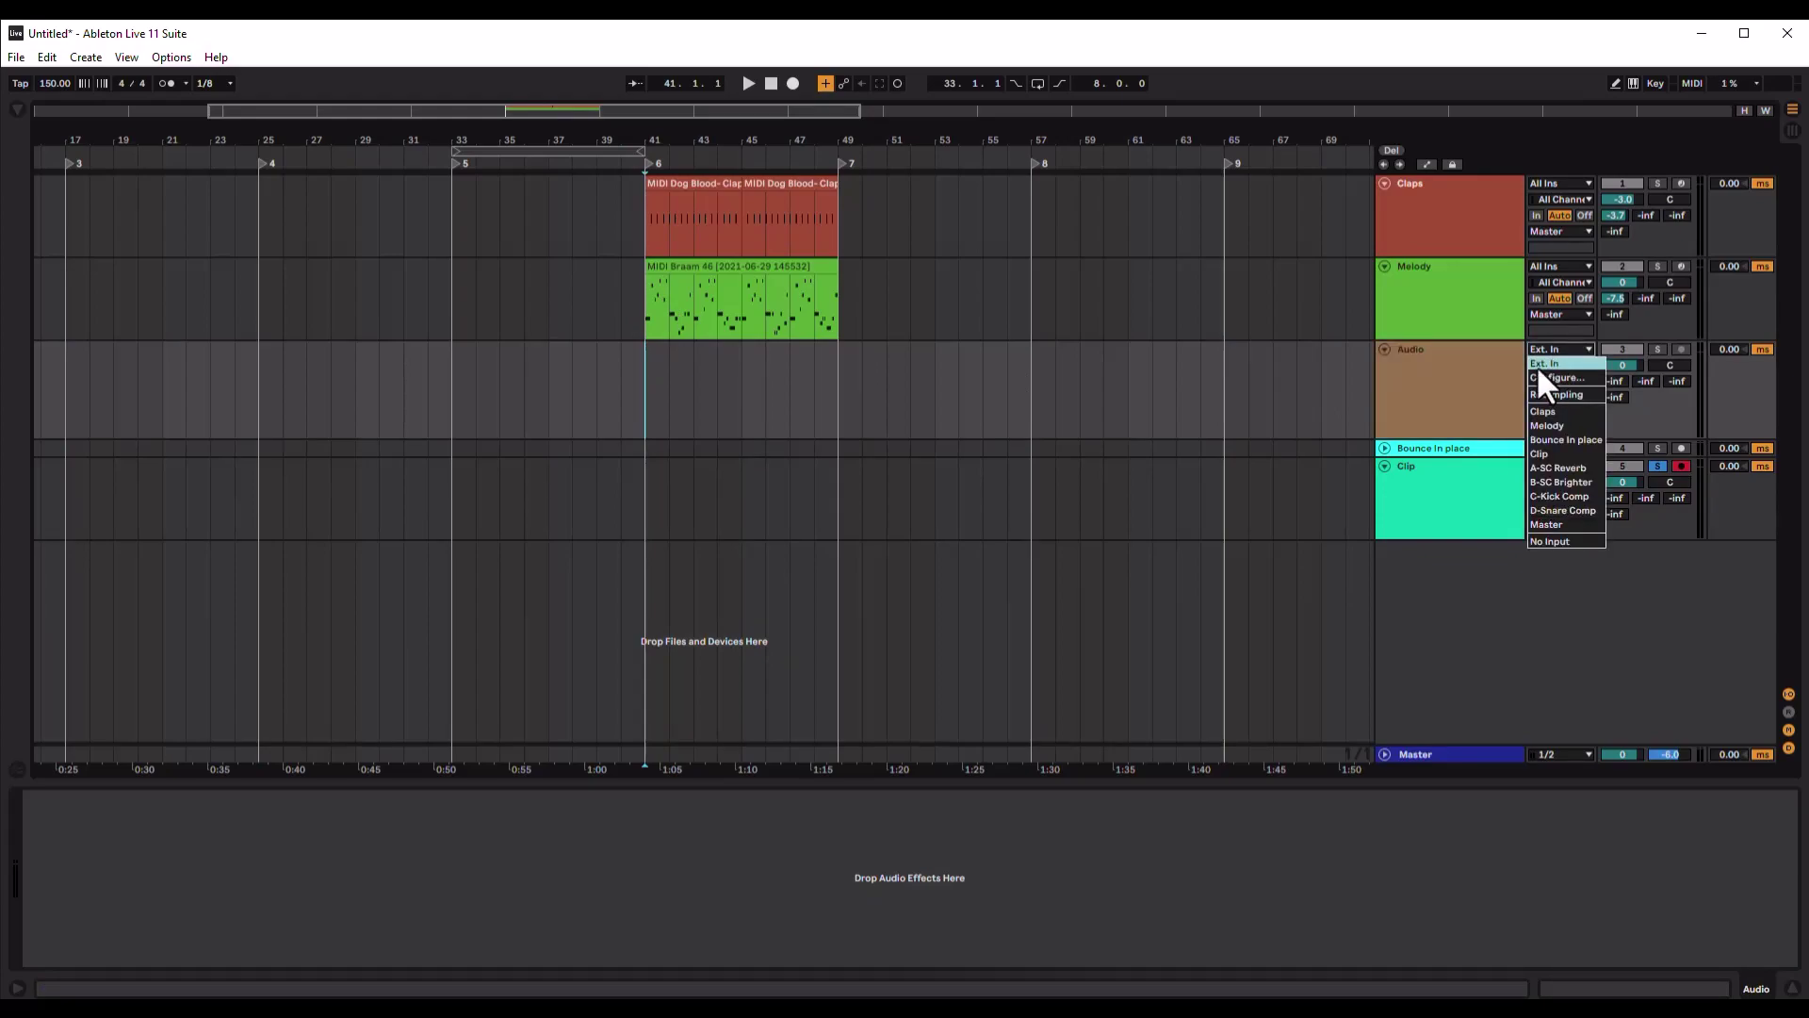
pyautogui.click(1564, 425)
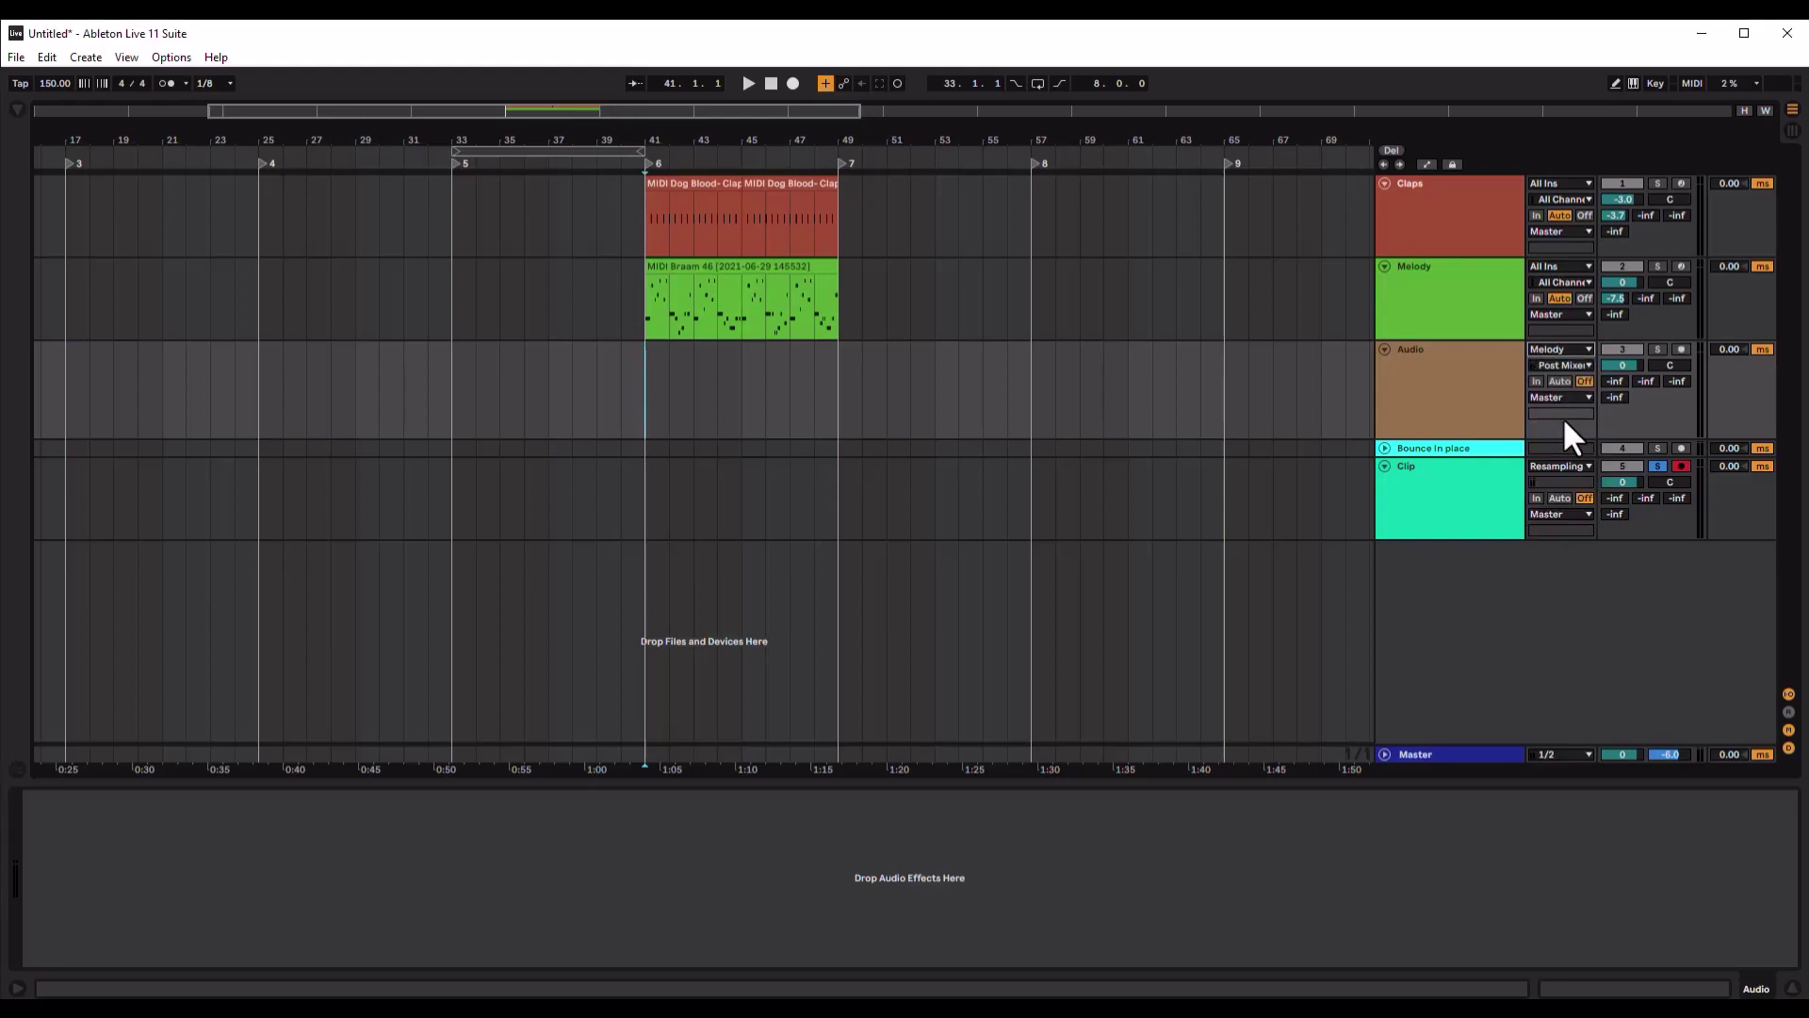
pyautogui.click(1679, 349)
# Record the melody onto the Audio track at bar 41 and play back the Audio 6 clip
pyautogui.click(794, 83)
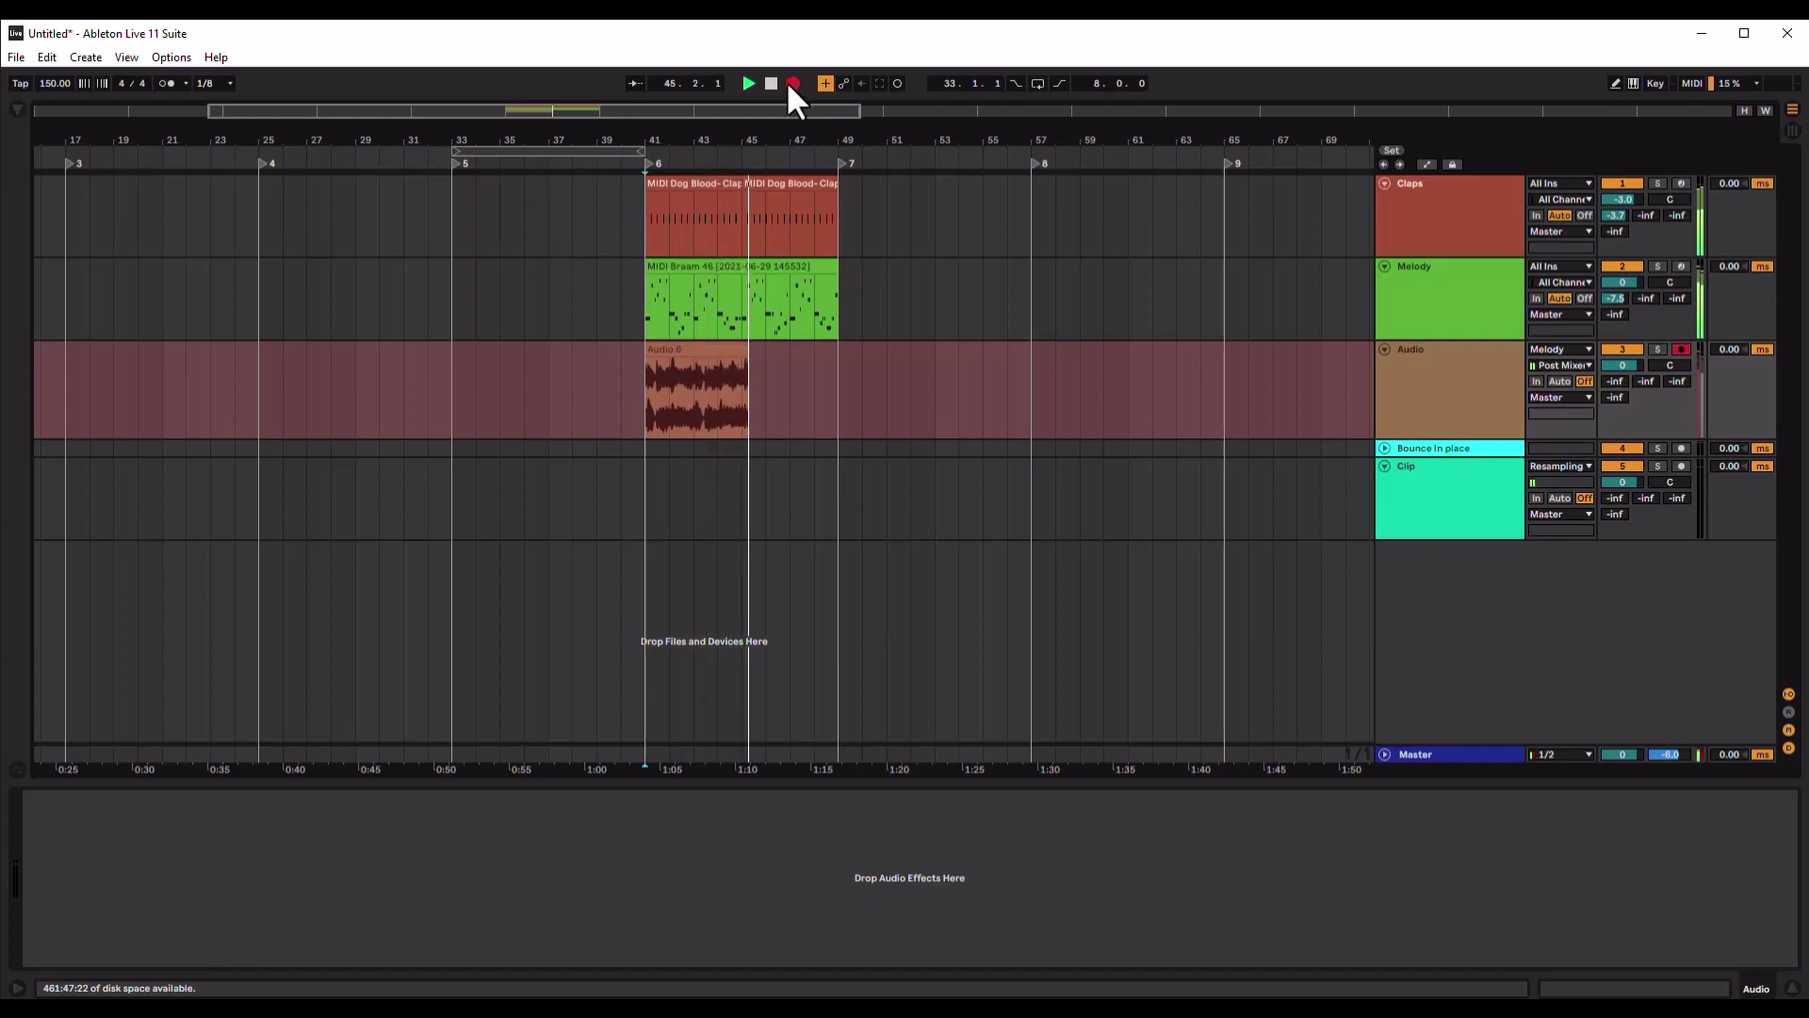
pyautogui.press('space')
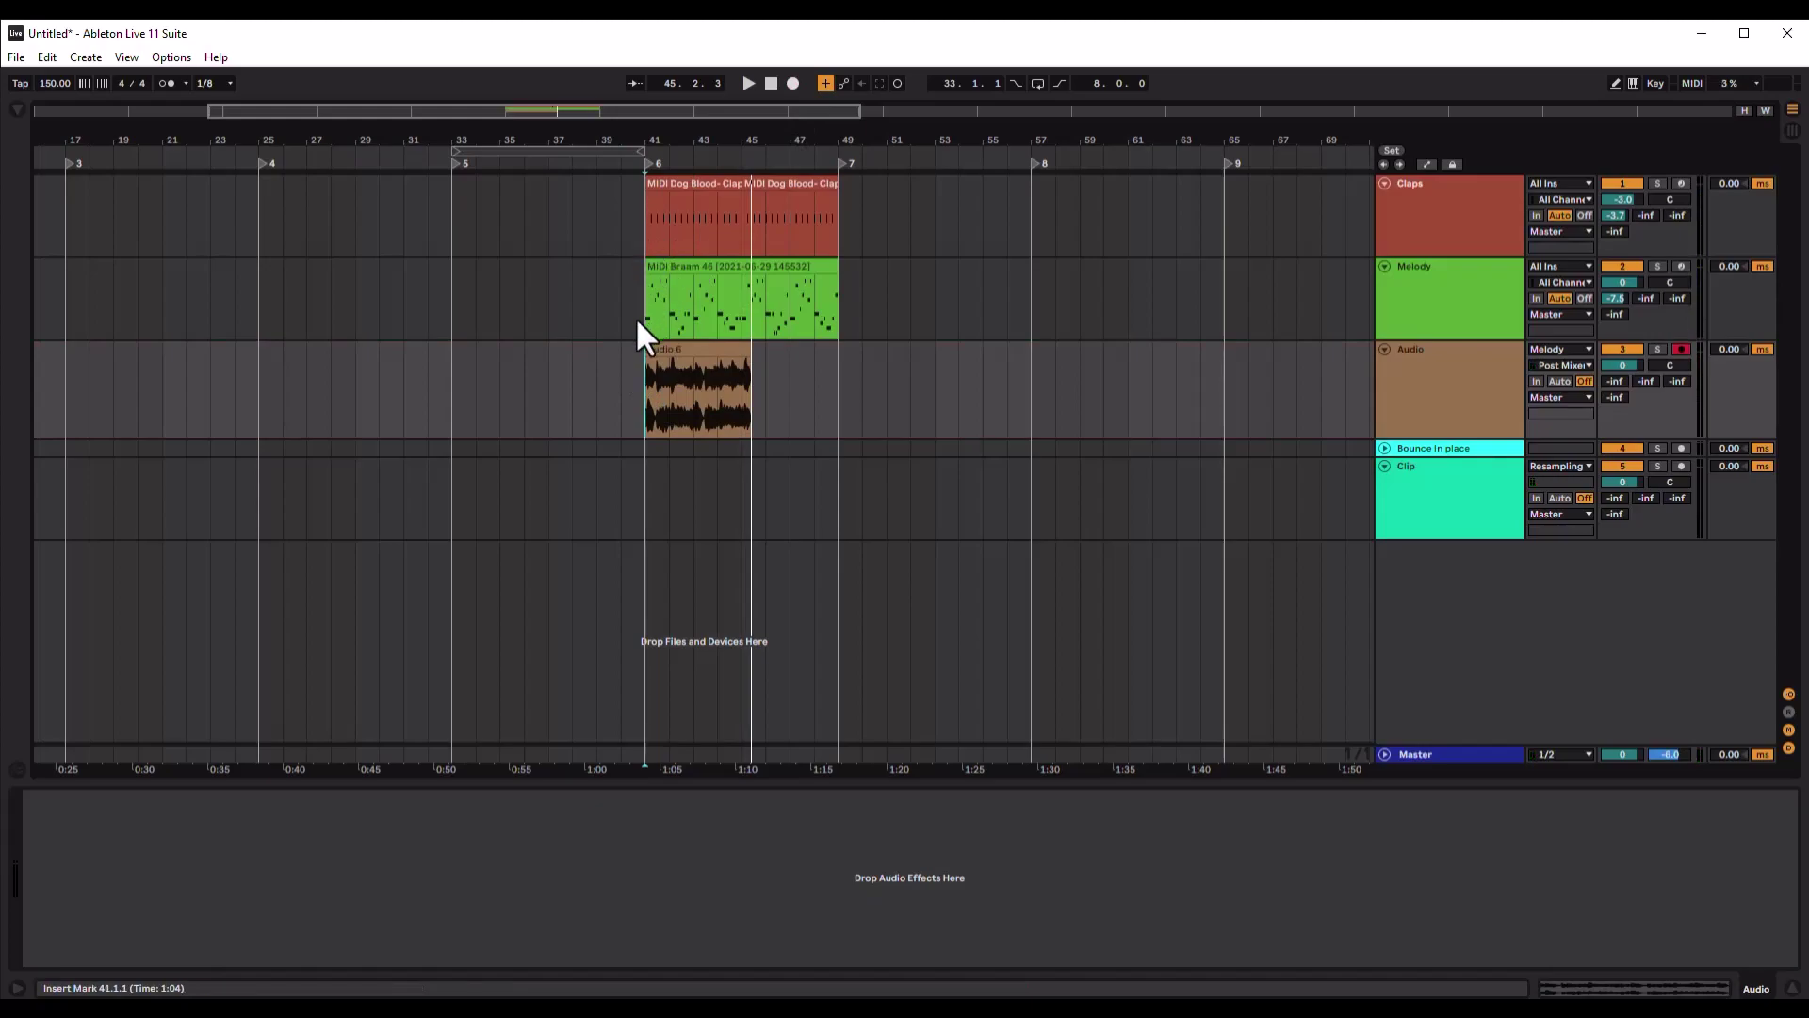
pyautogui.click(652, 389)
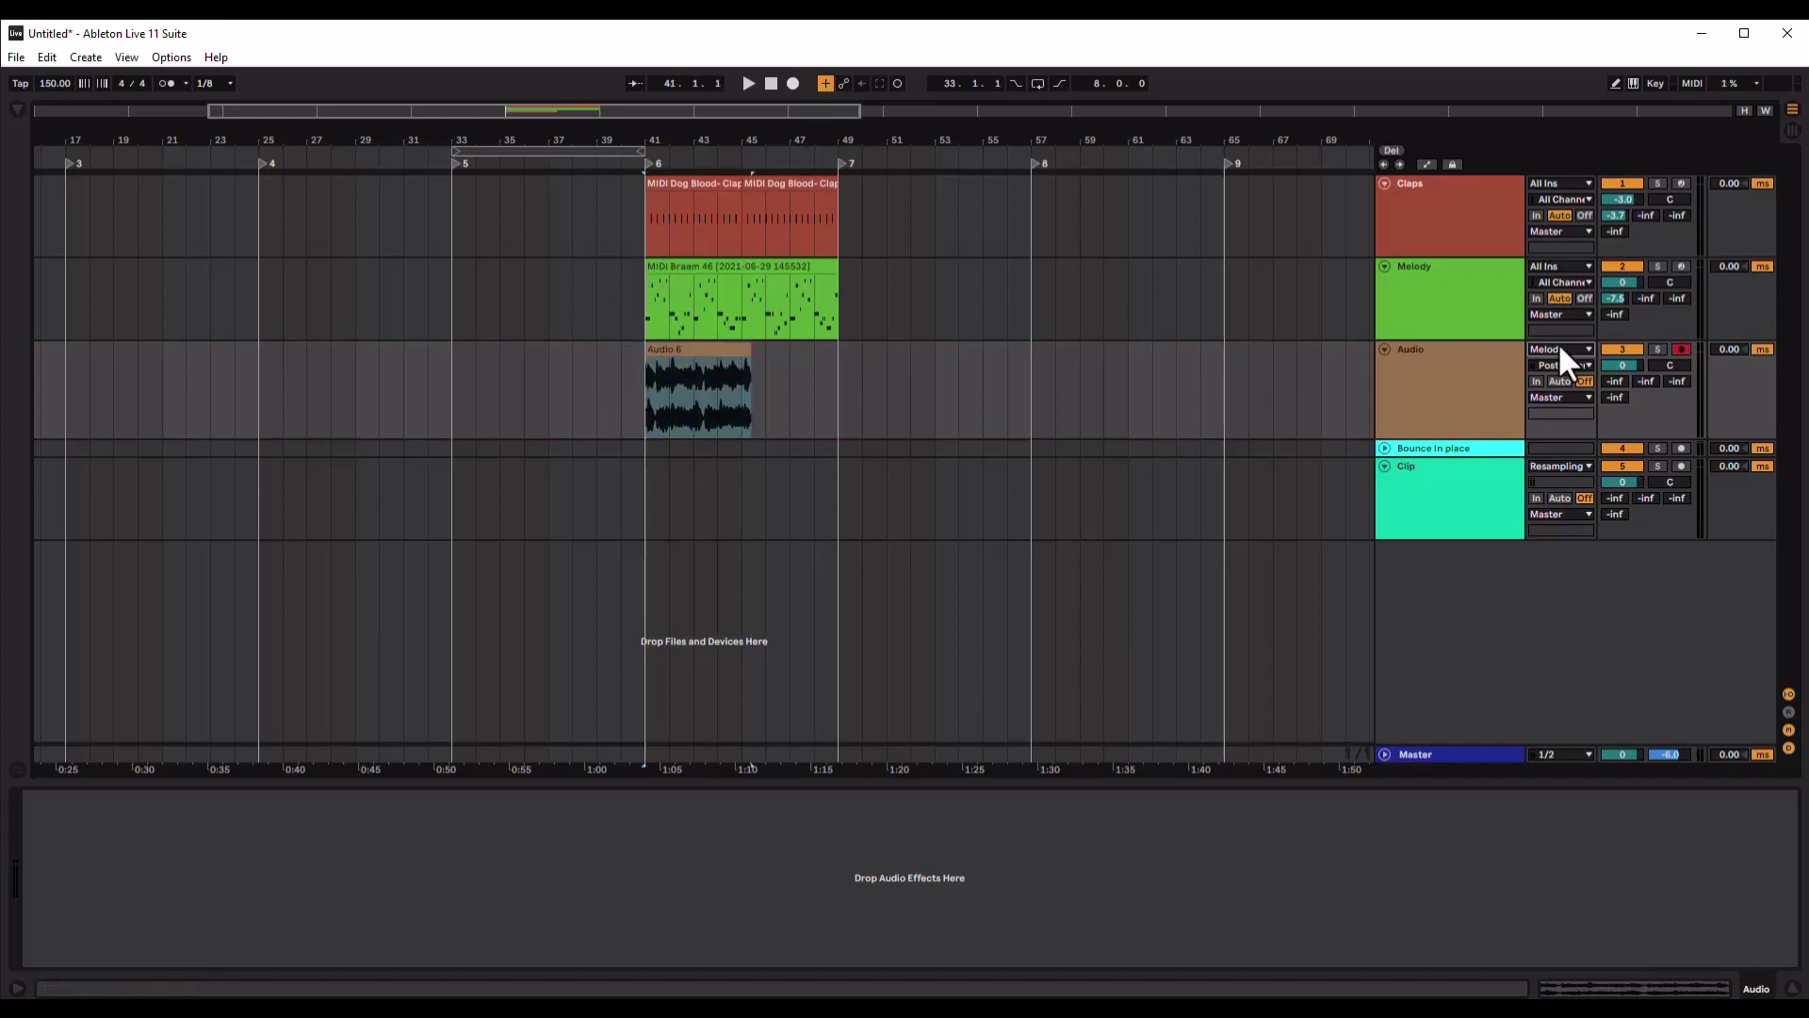
pyautogui.click(1560, 350)
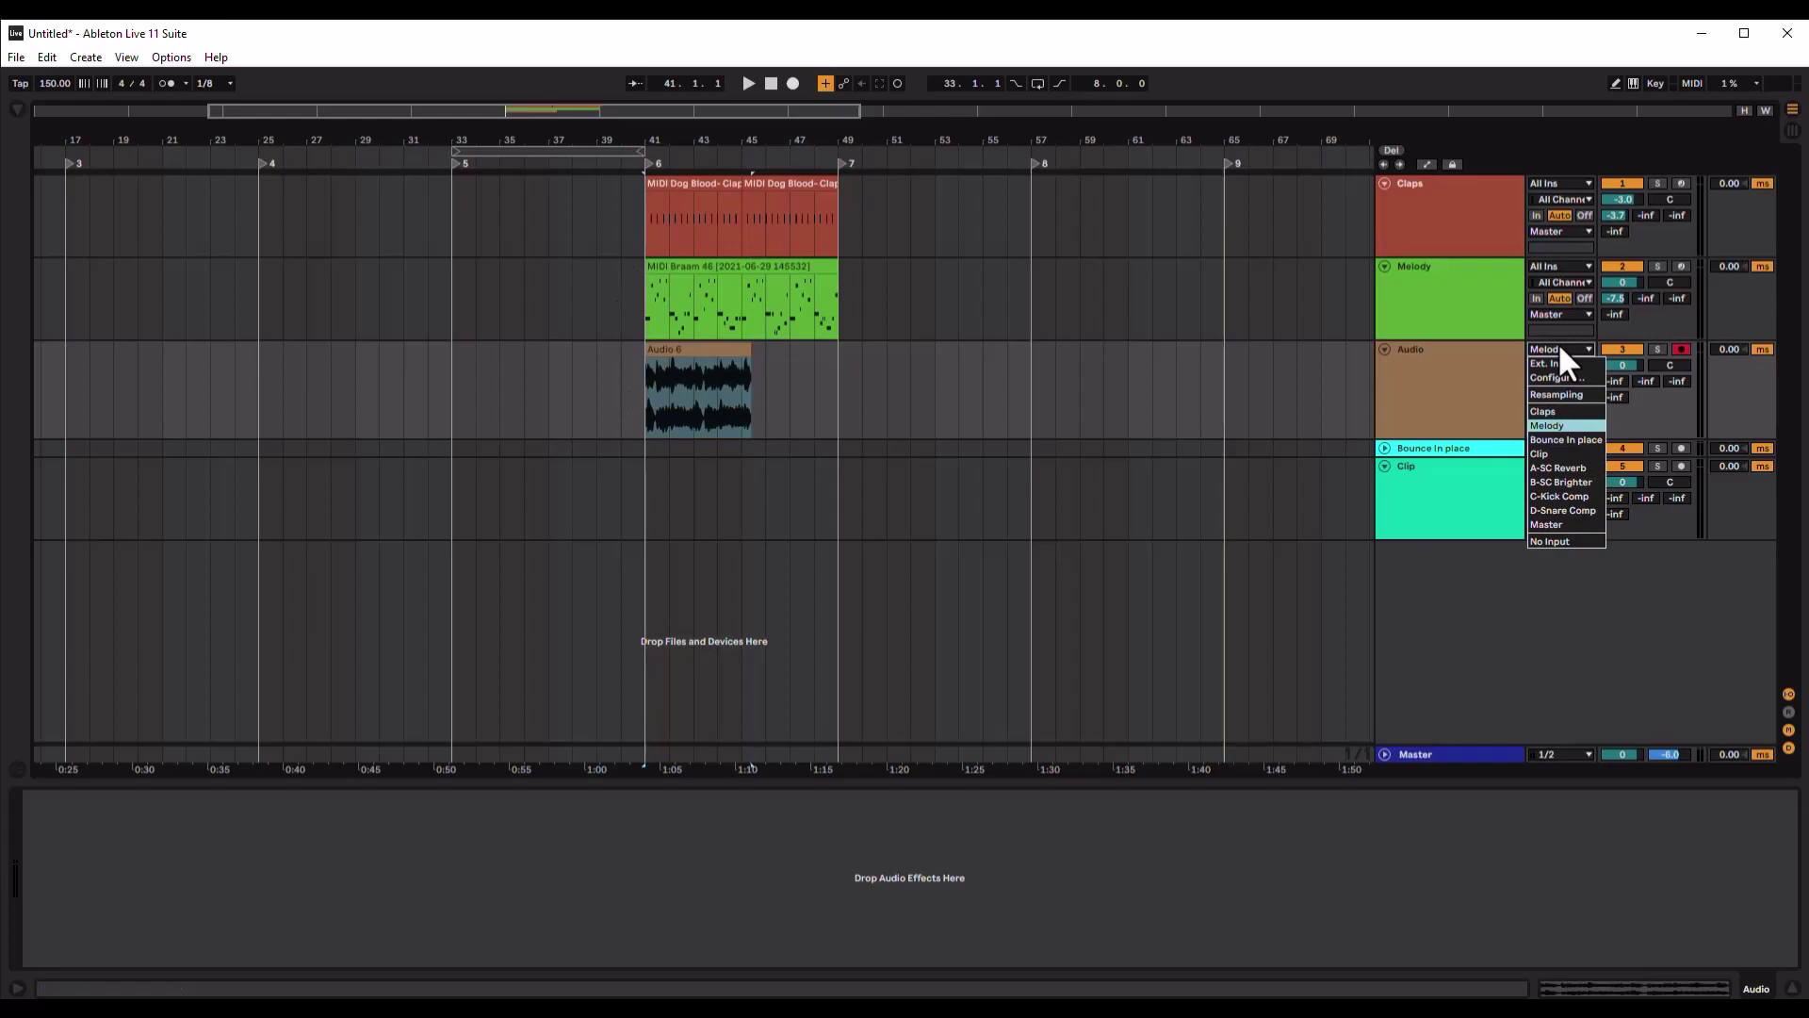
pyautogui.click(1465, 433)
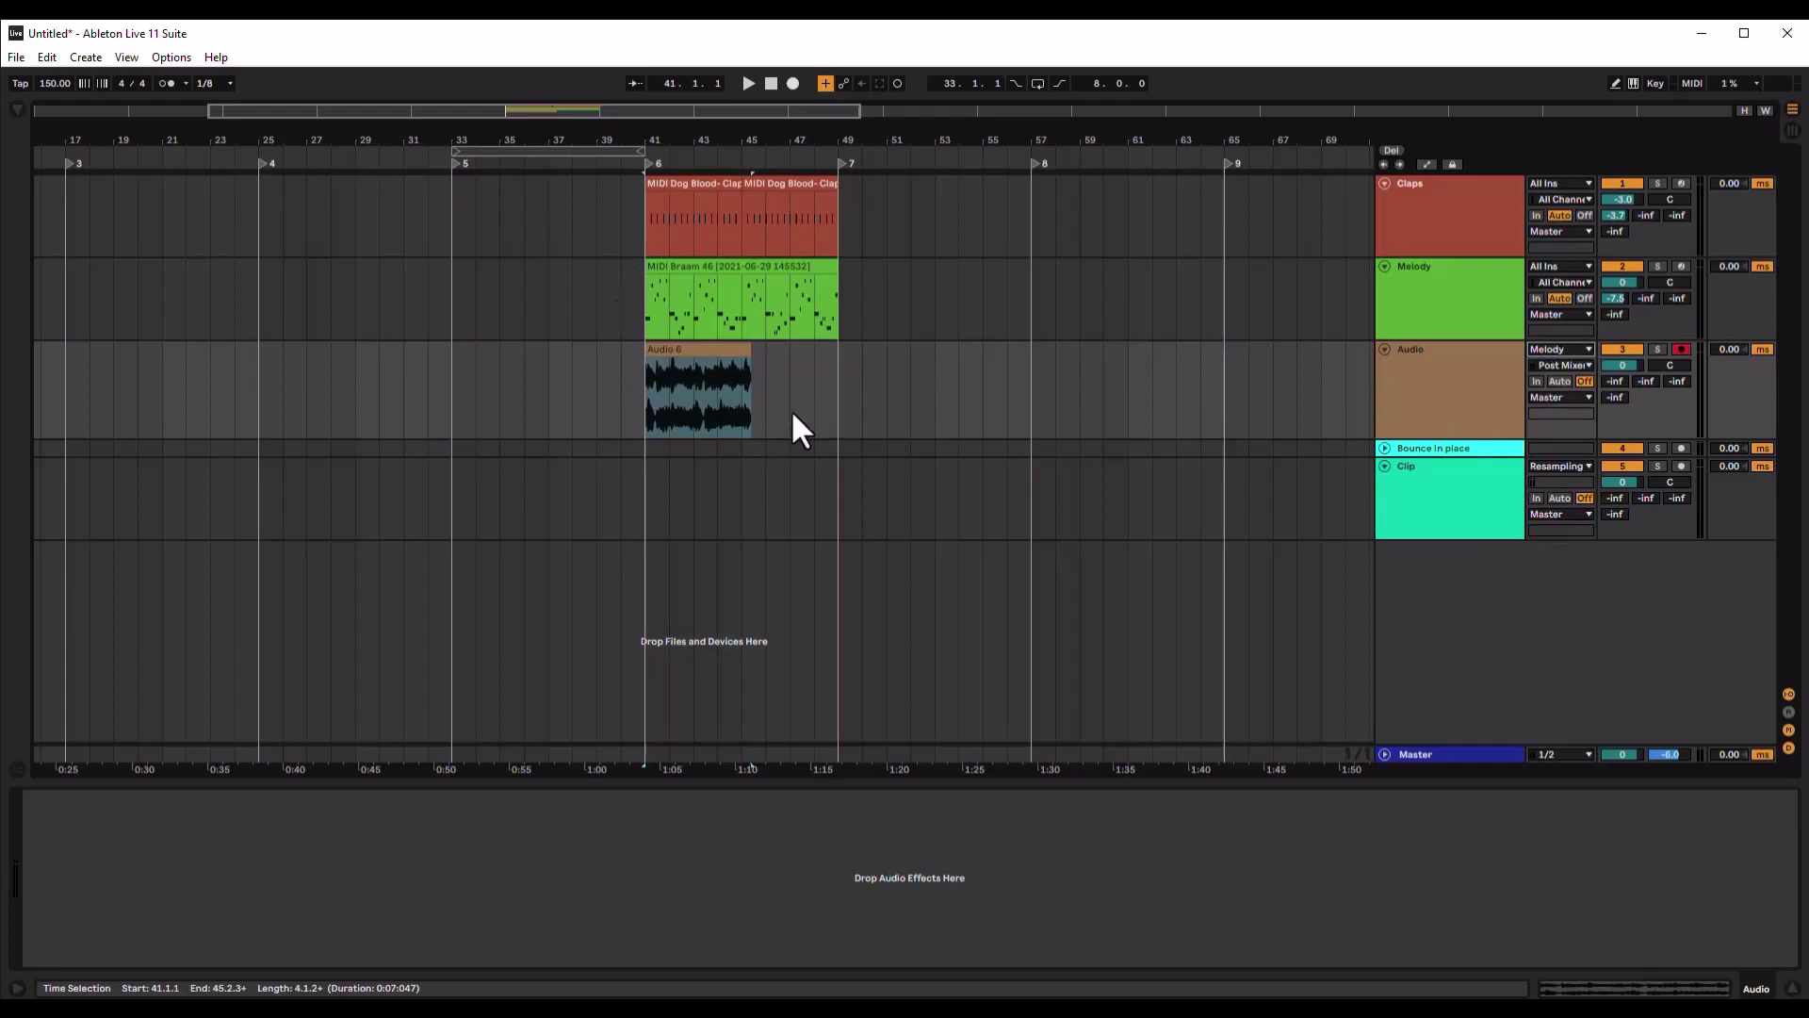
pyautogui.click(688, 358)
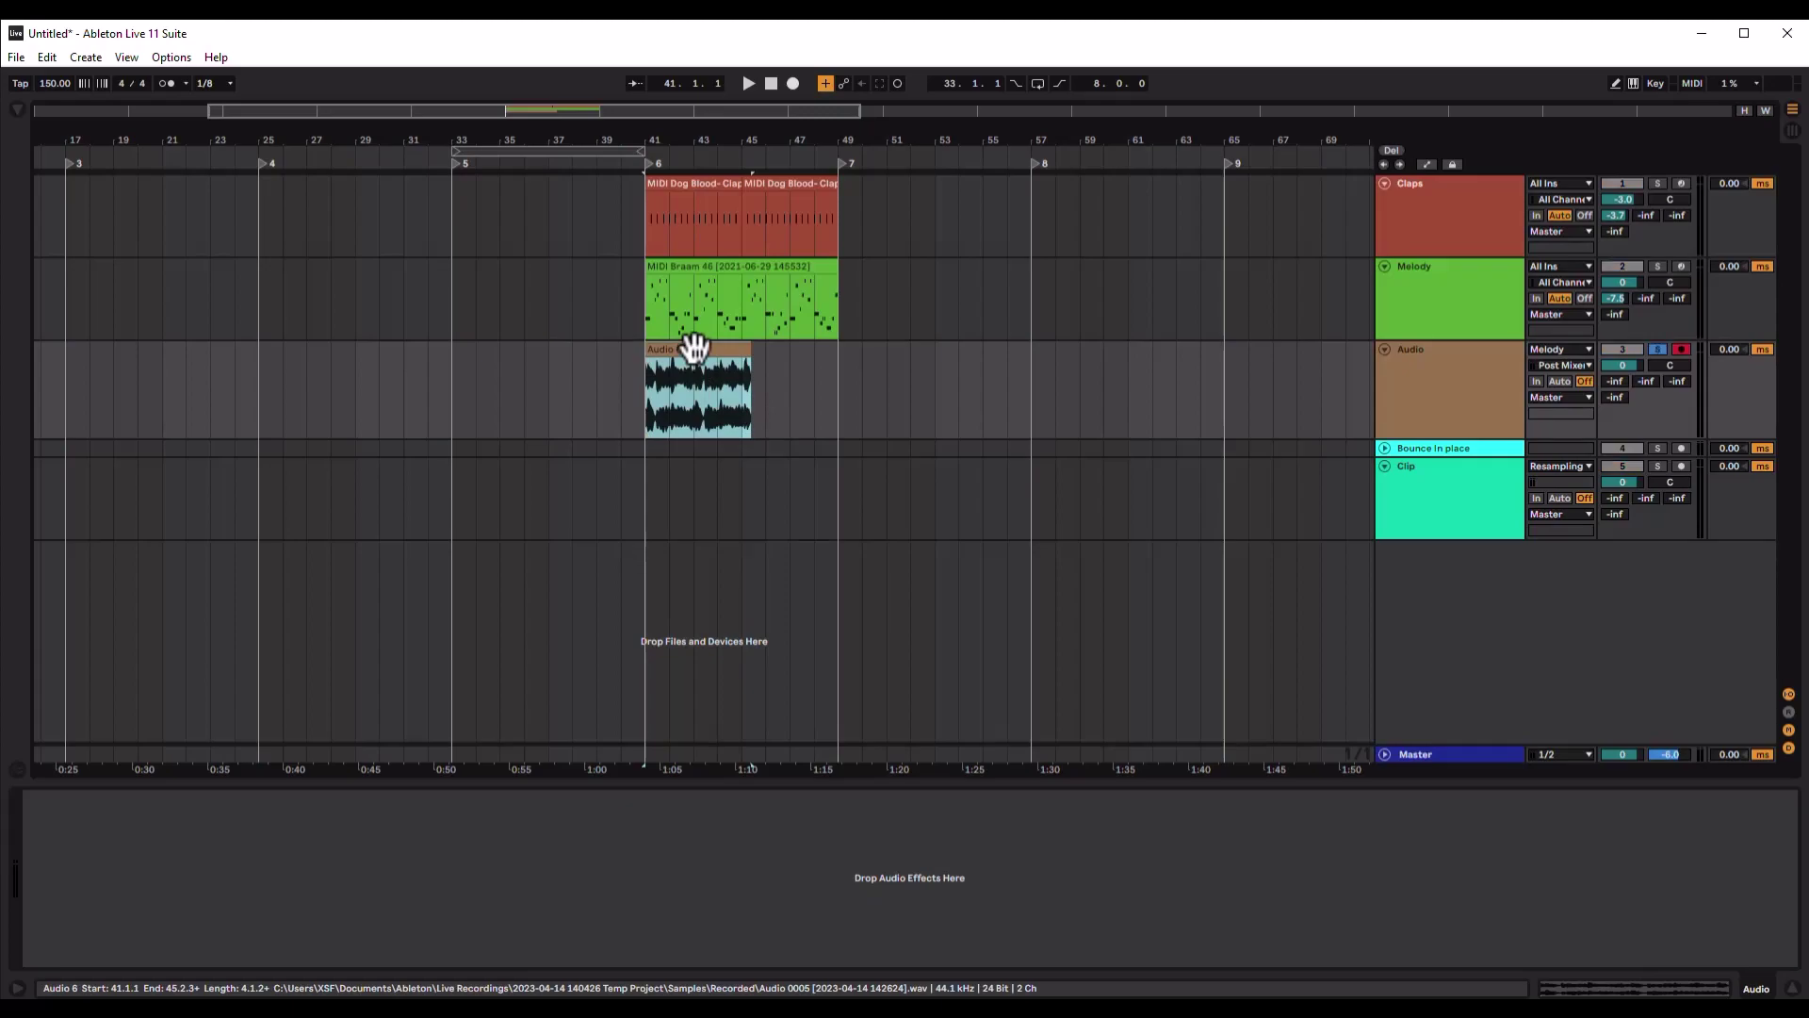
pyautogui.press('space')
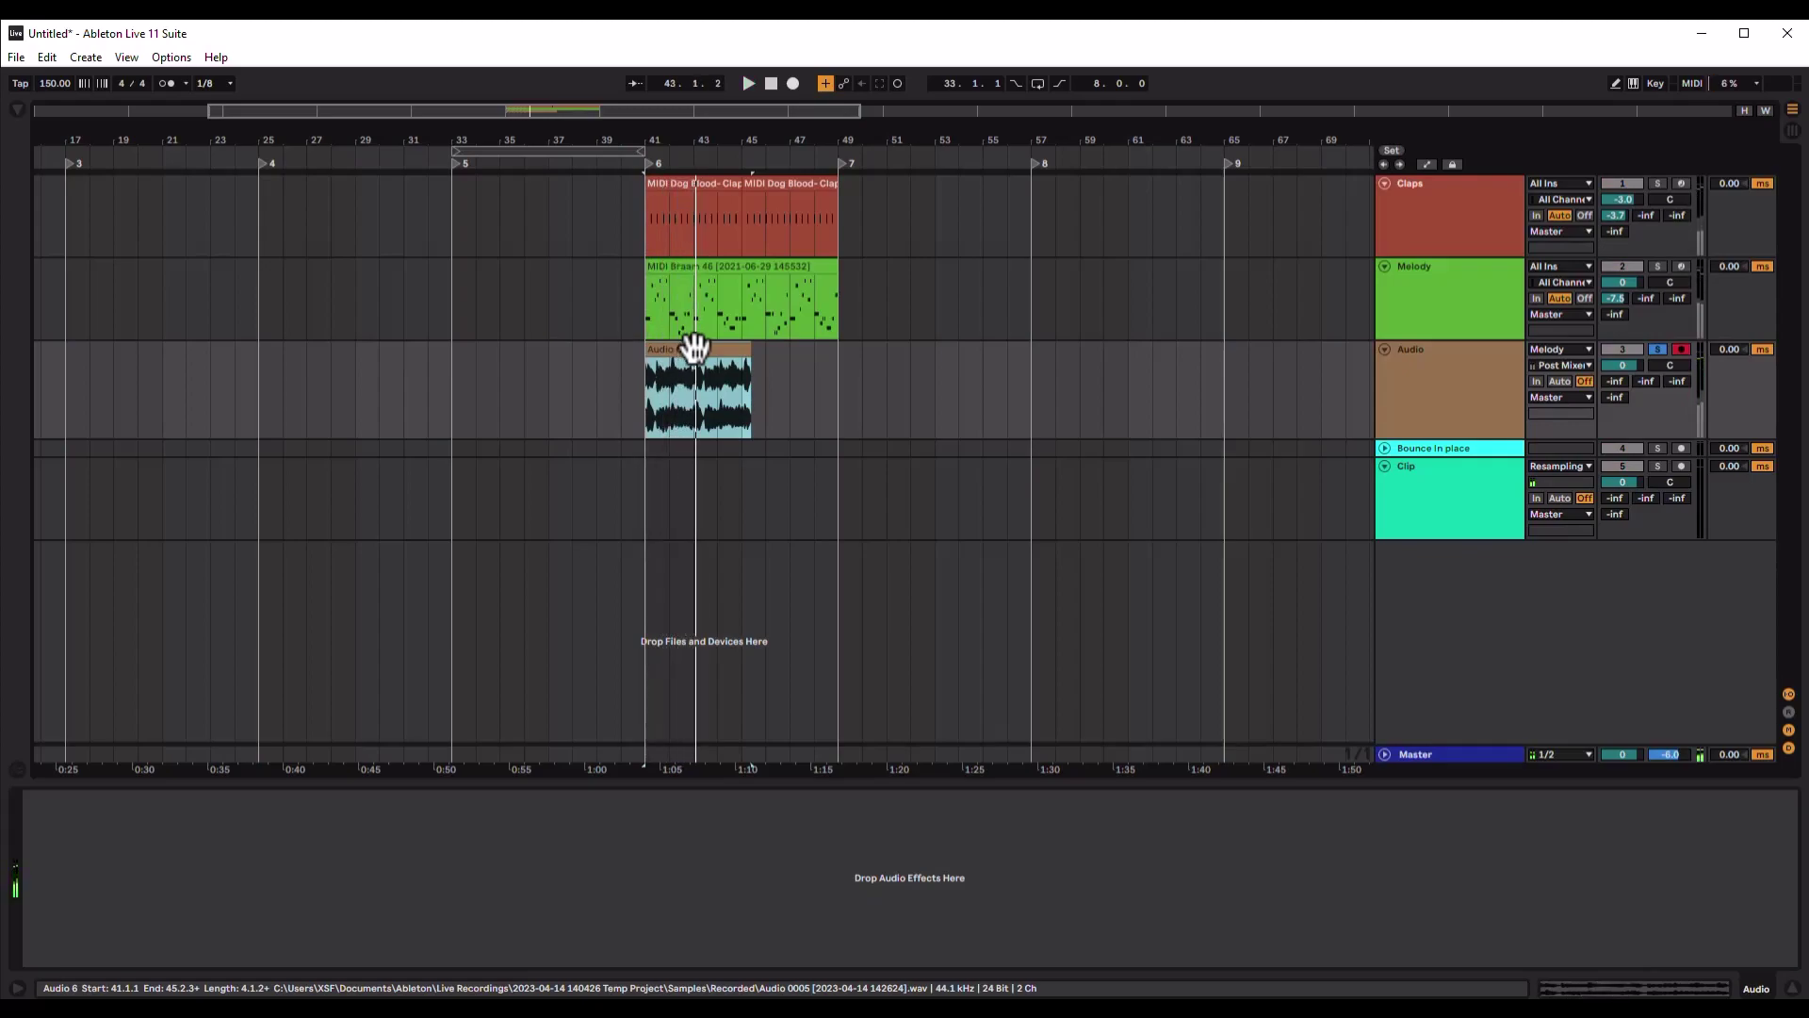
# Delete the Audio 6 clip and switch the Audio track's input to Claps
pyautogui.click(683, 382)
pyautogui.press('Delete')
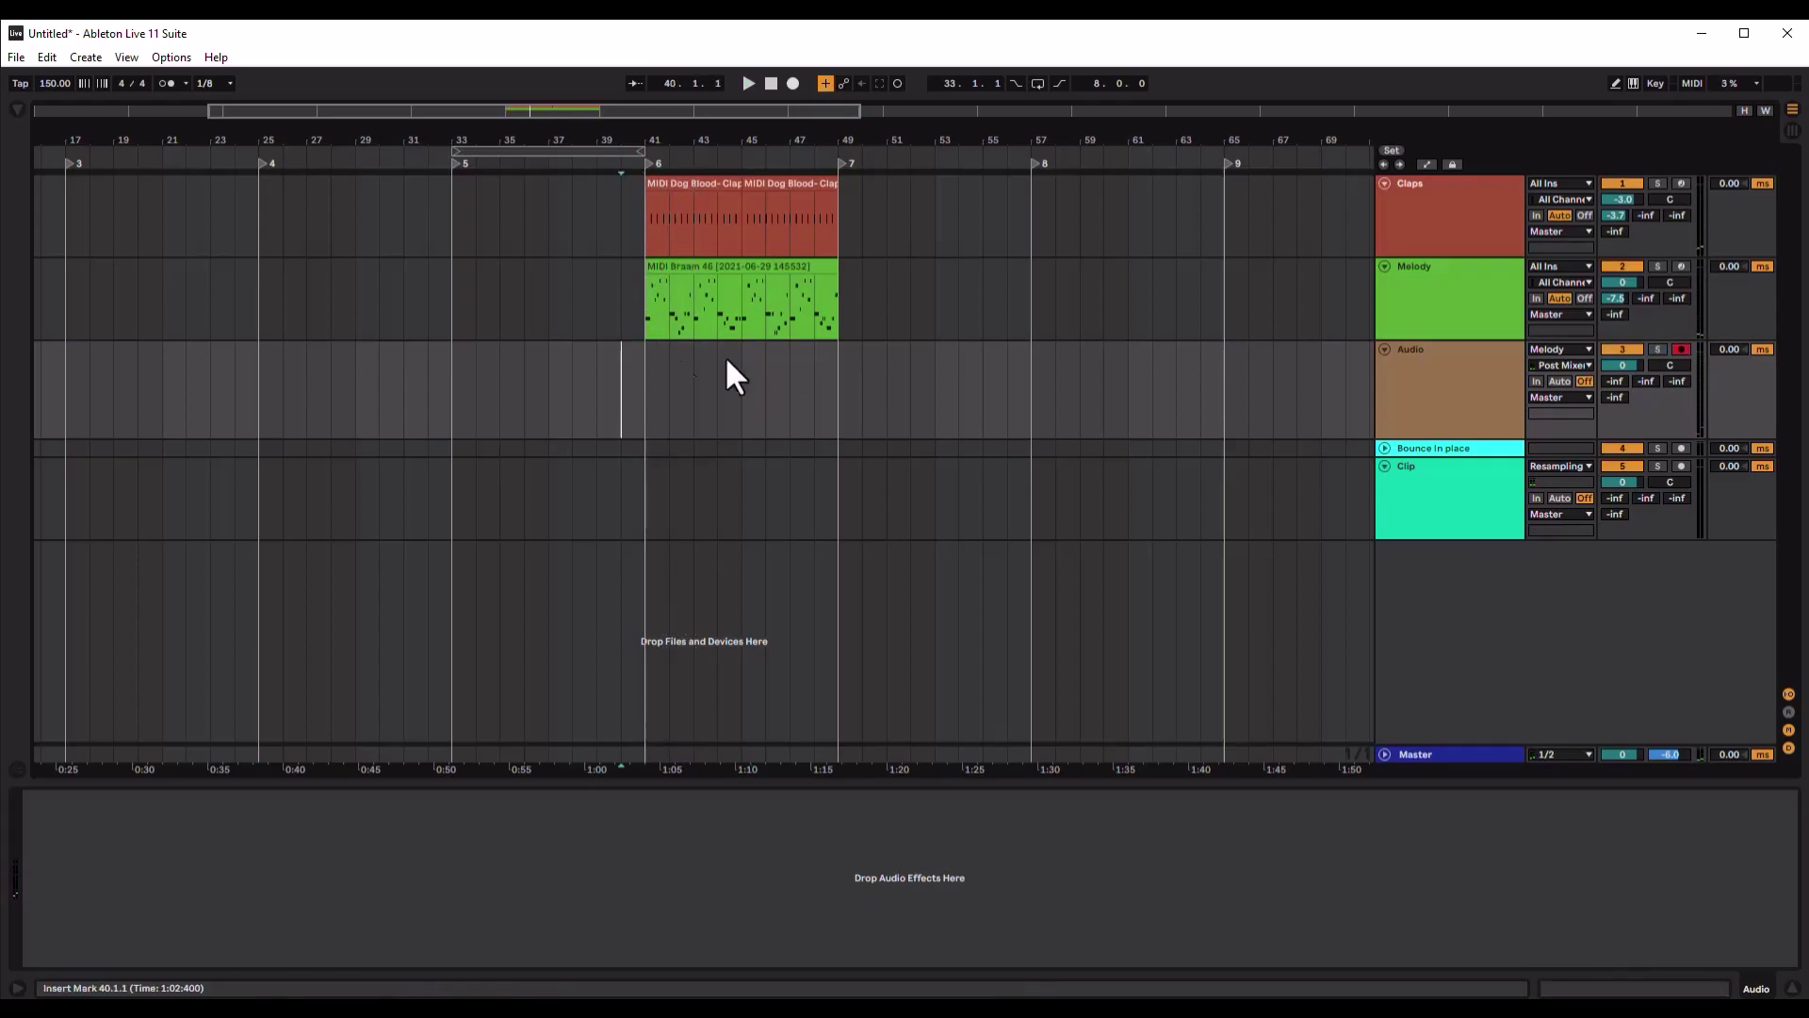
pyautogui.click(1538, 348)
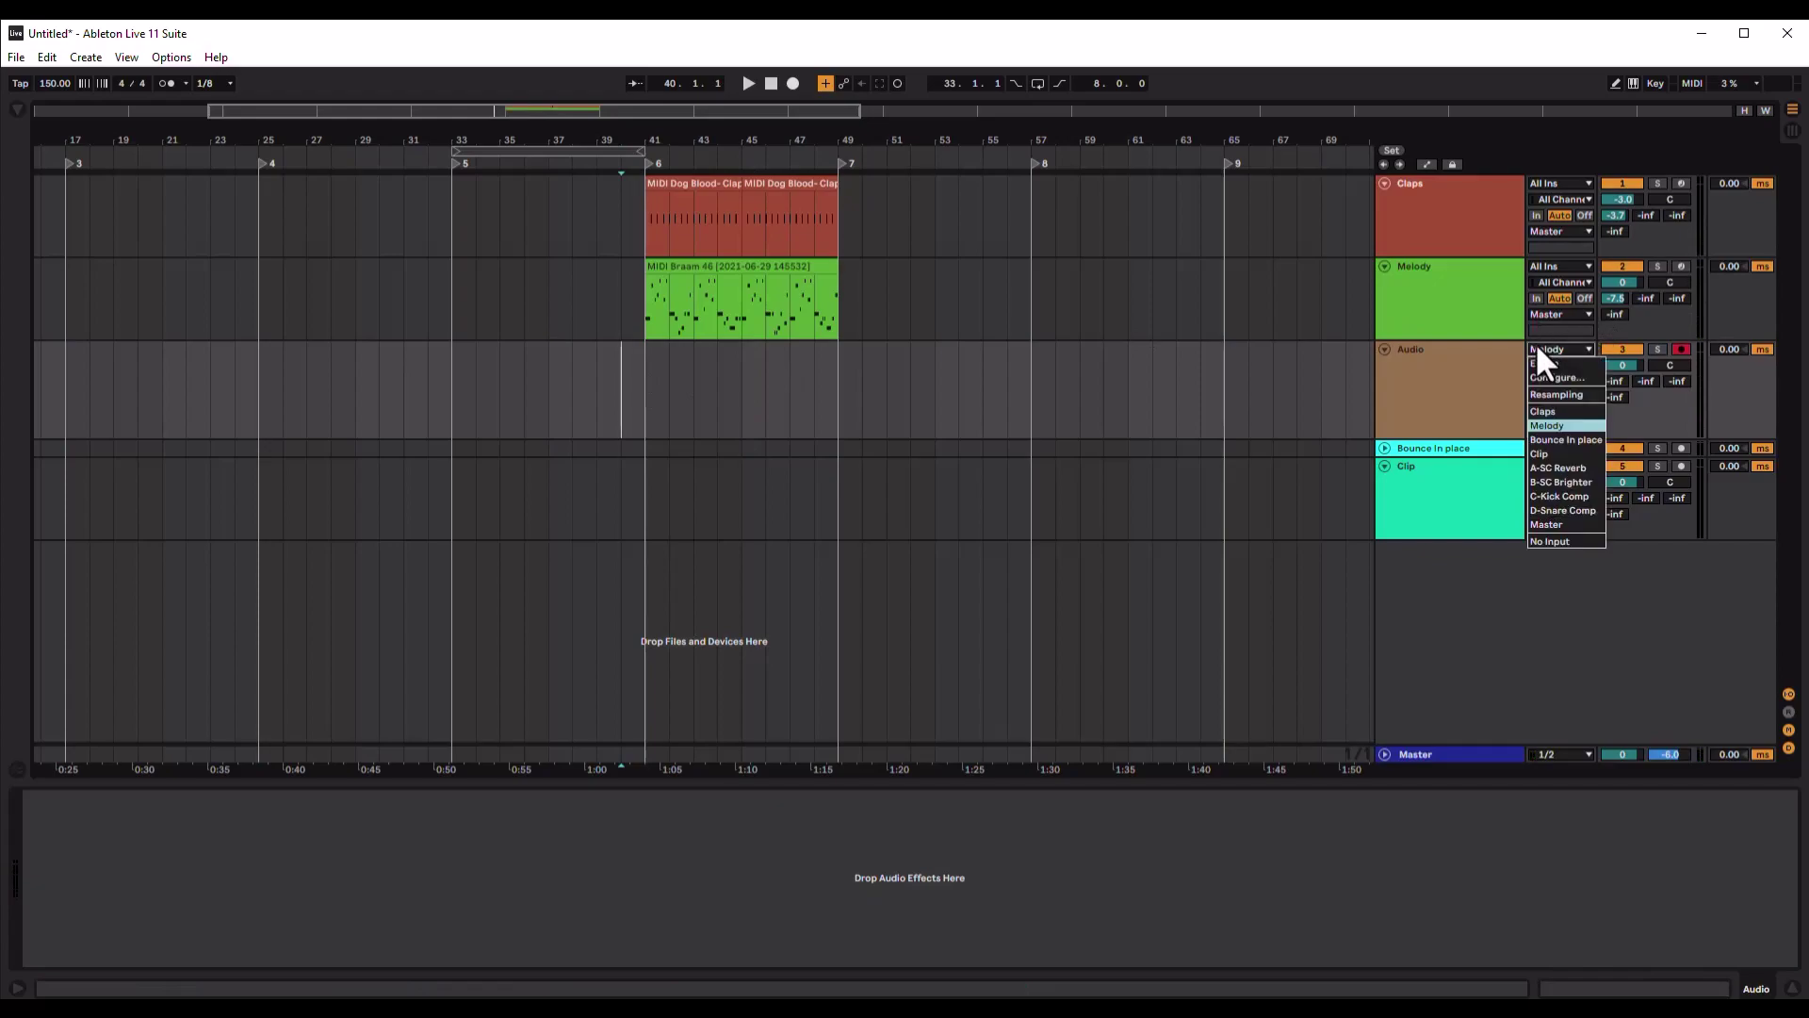
pyautogui.click(1536, 411)
pyautogui.click(1408, 226)
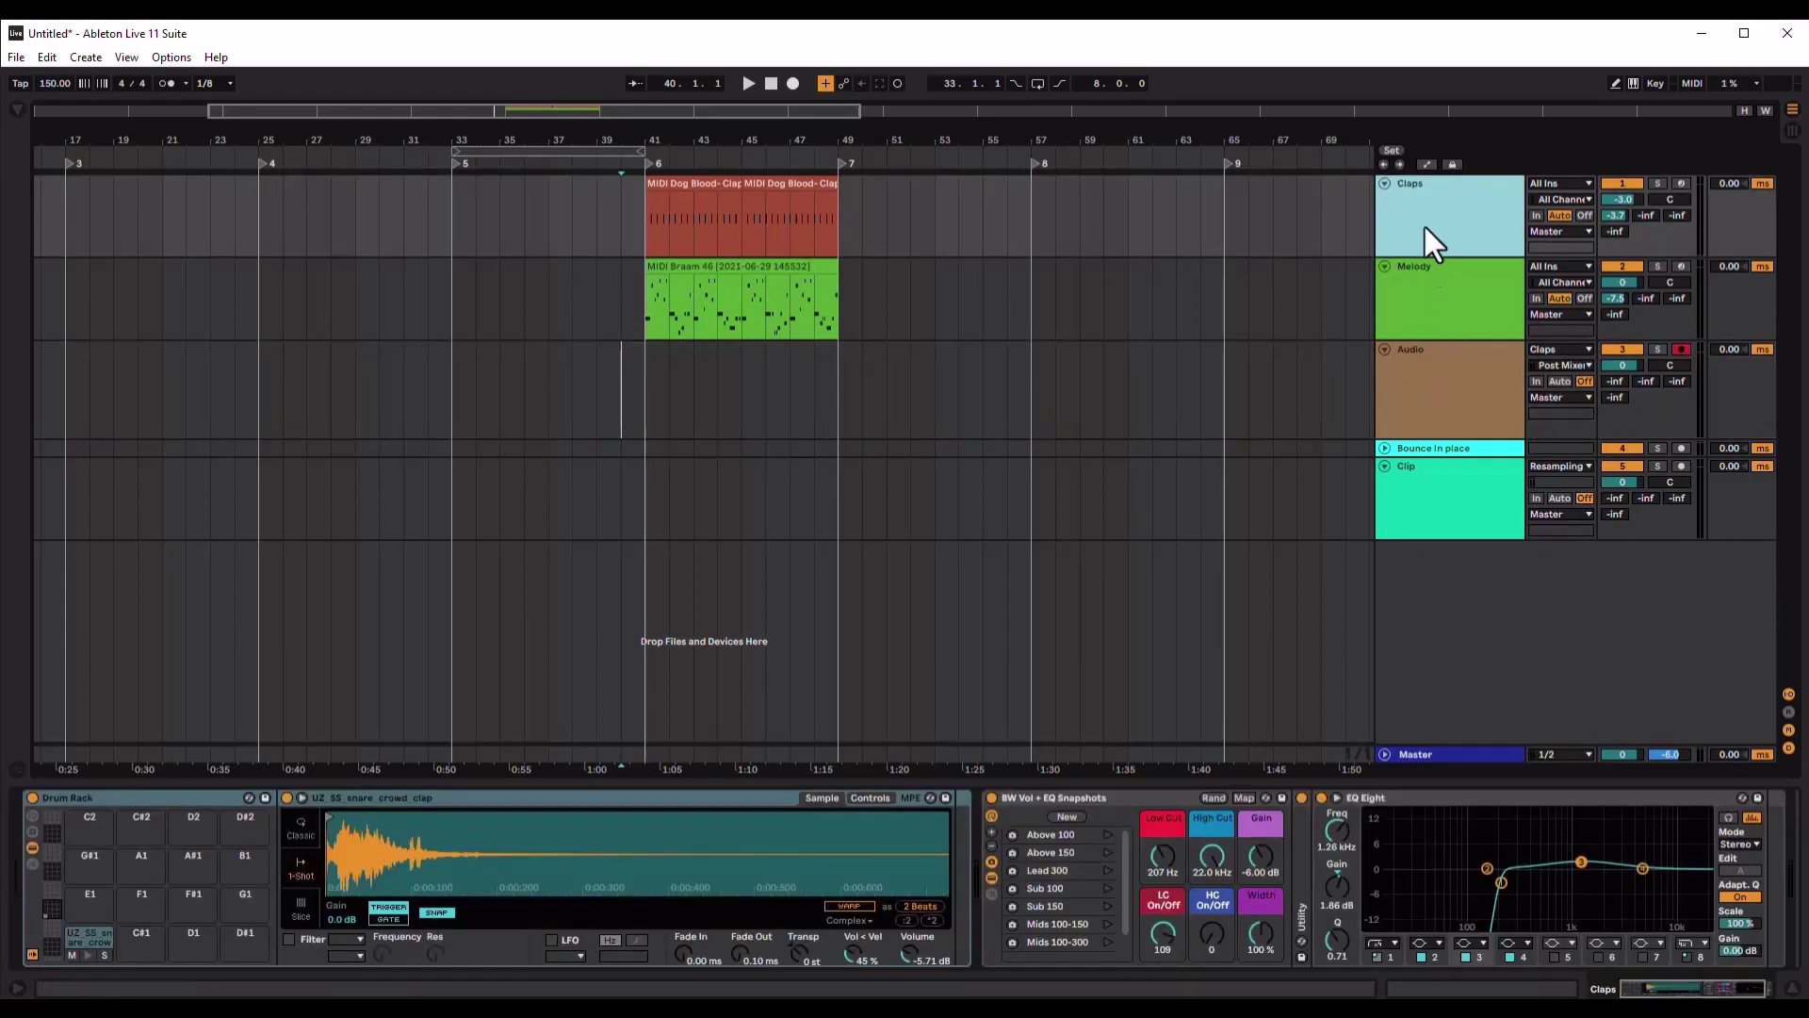
pyautogui.click(1453, 351)
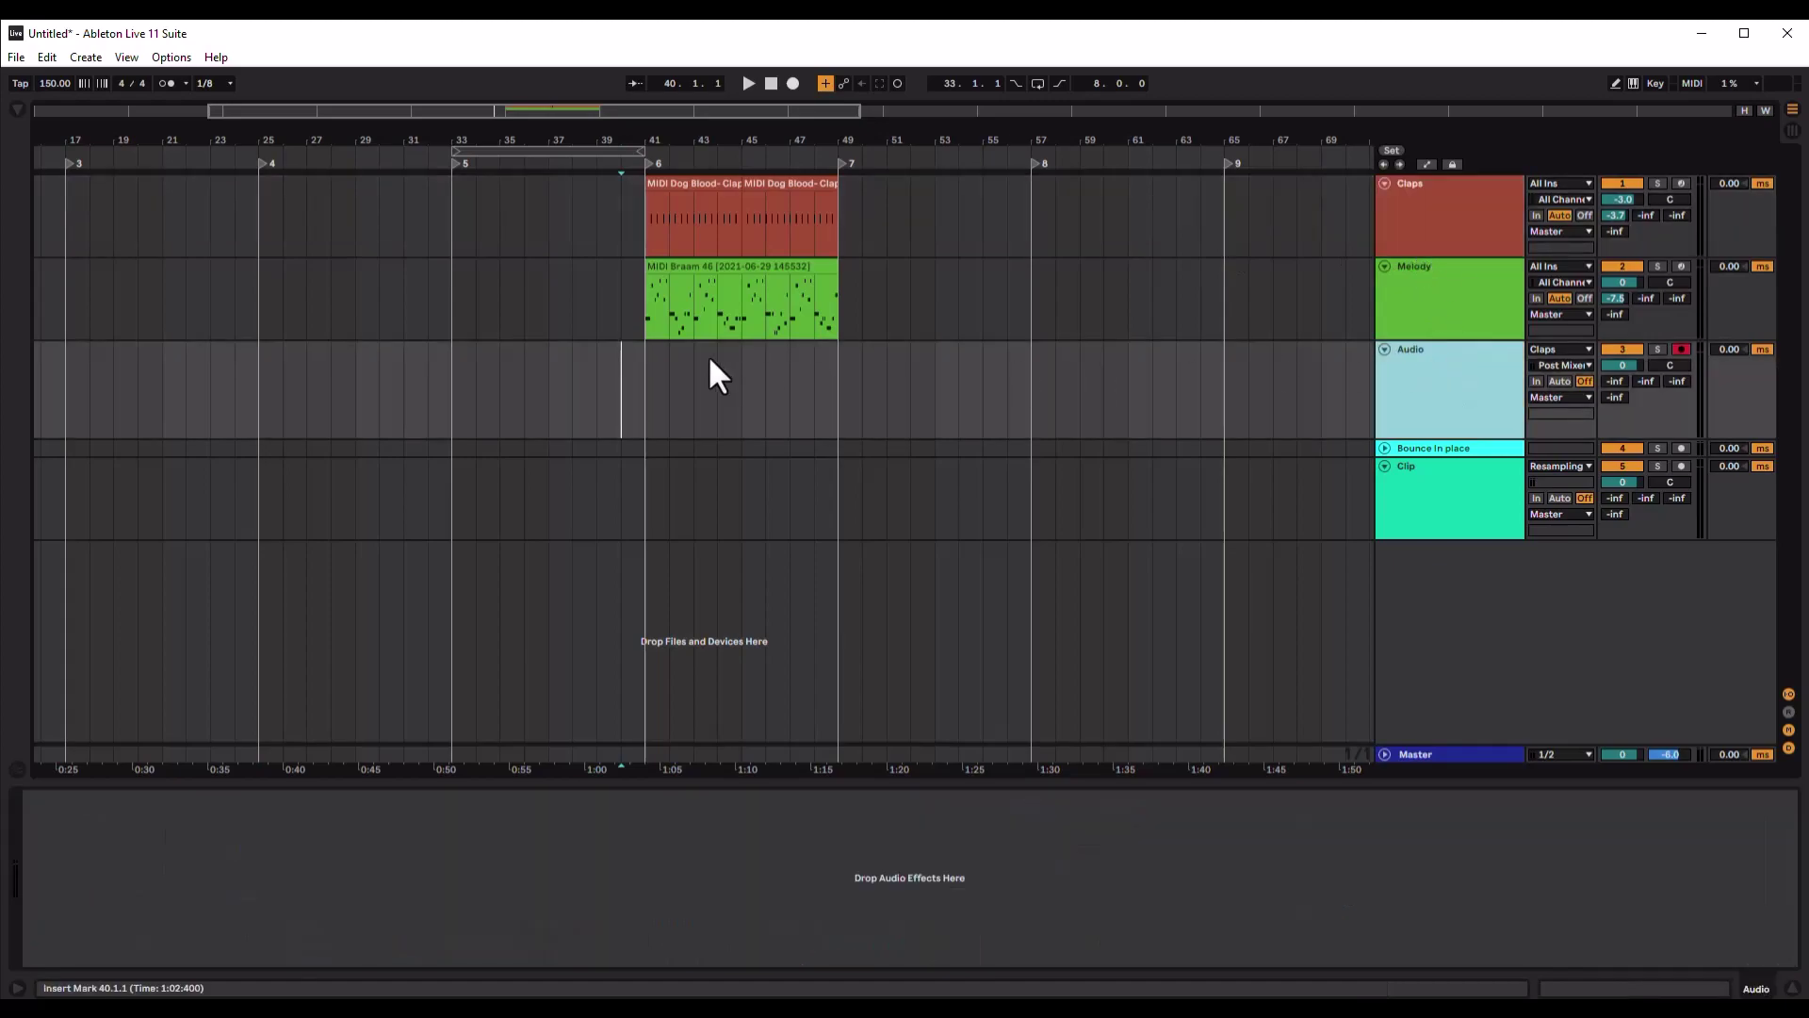
# Record the claps onto the Audio track from bar 41 and play back Audio 7
pyautogui.click(652, 377)
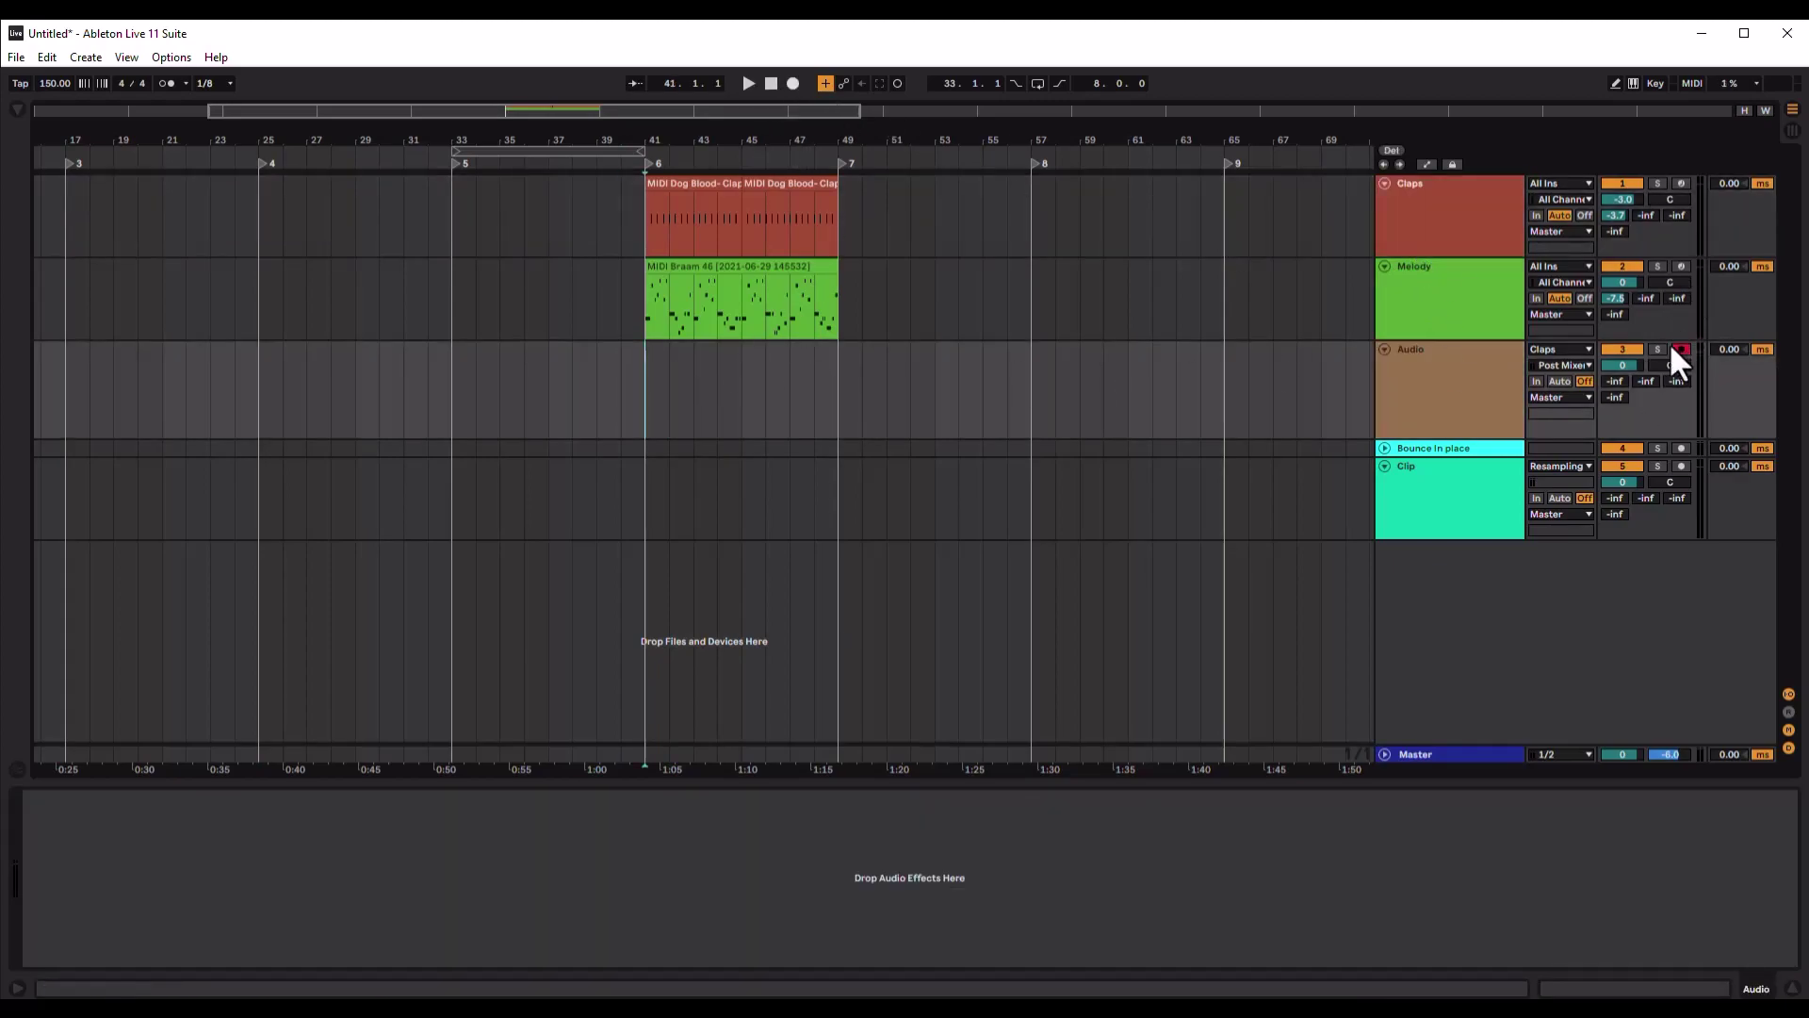
pyautogui.click(794, 84)
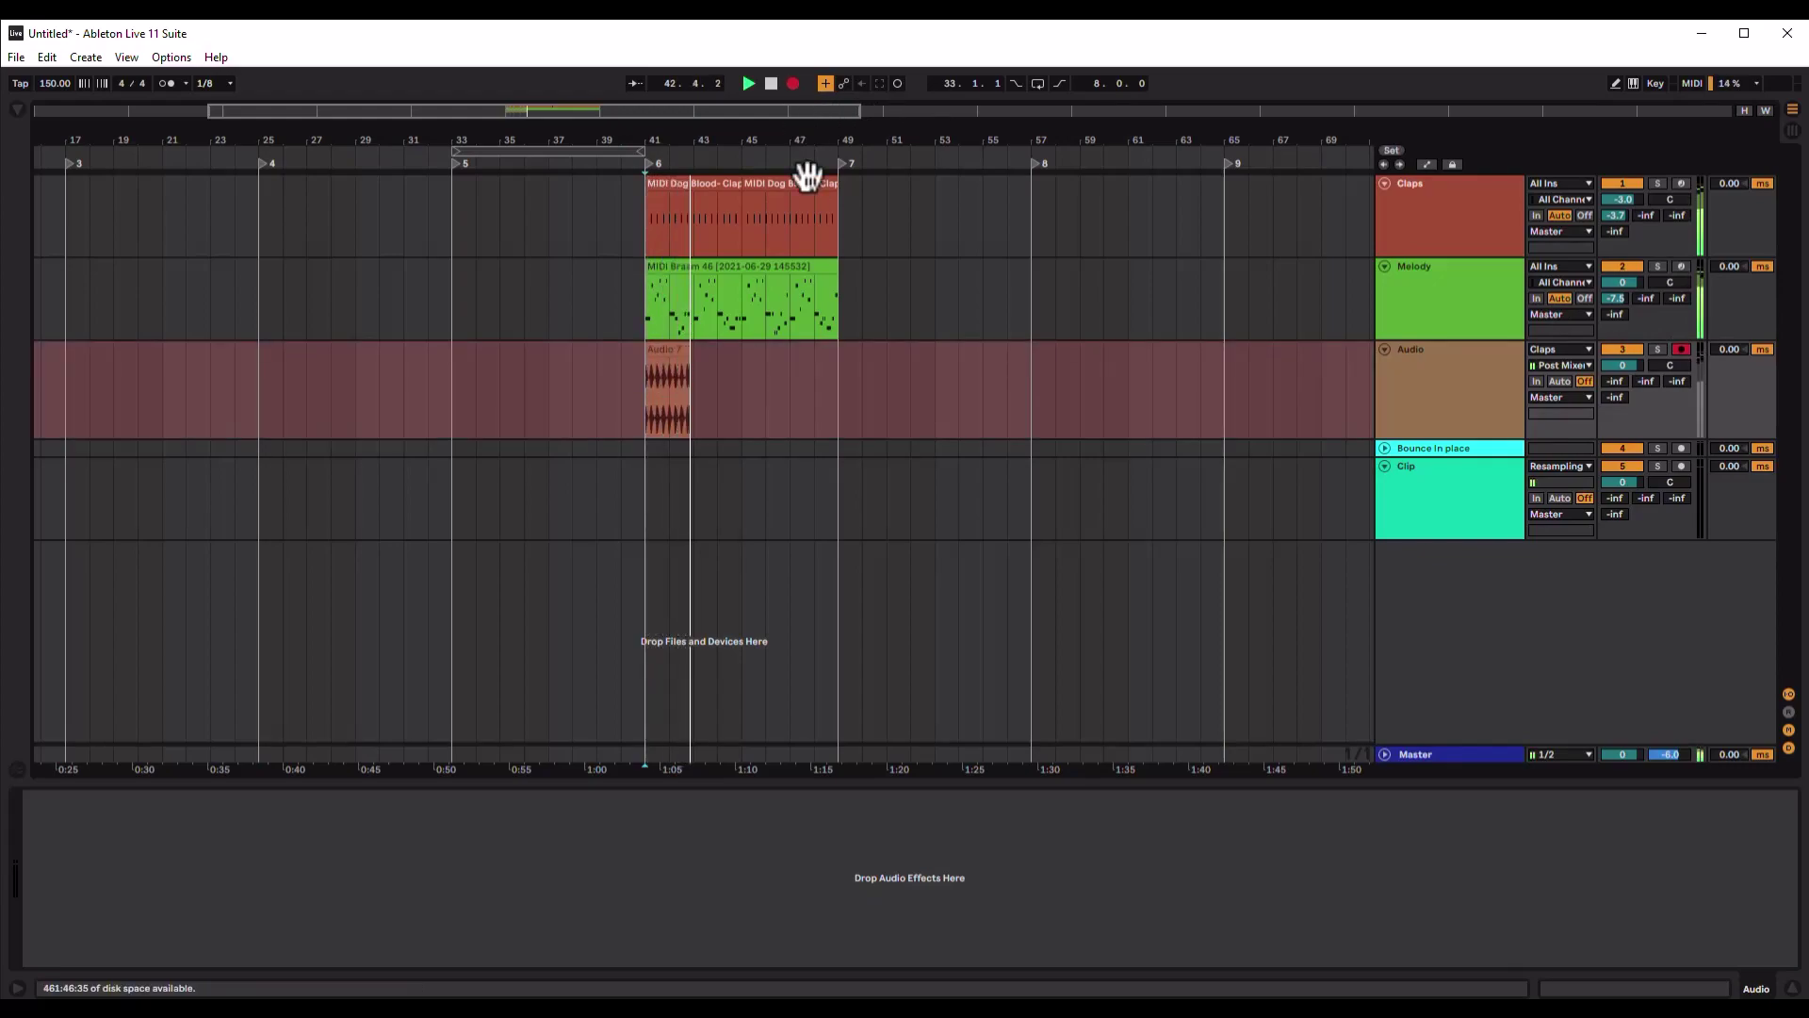
pyautogui.click(1434, 216)
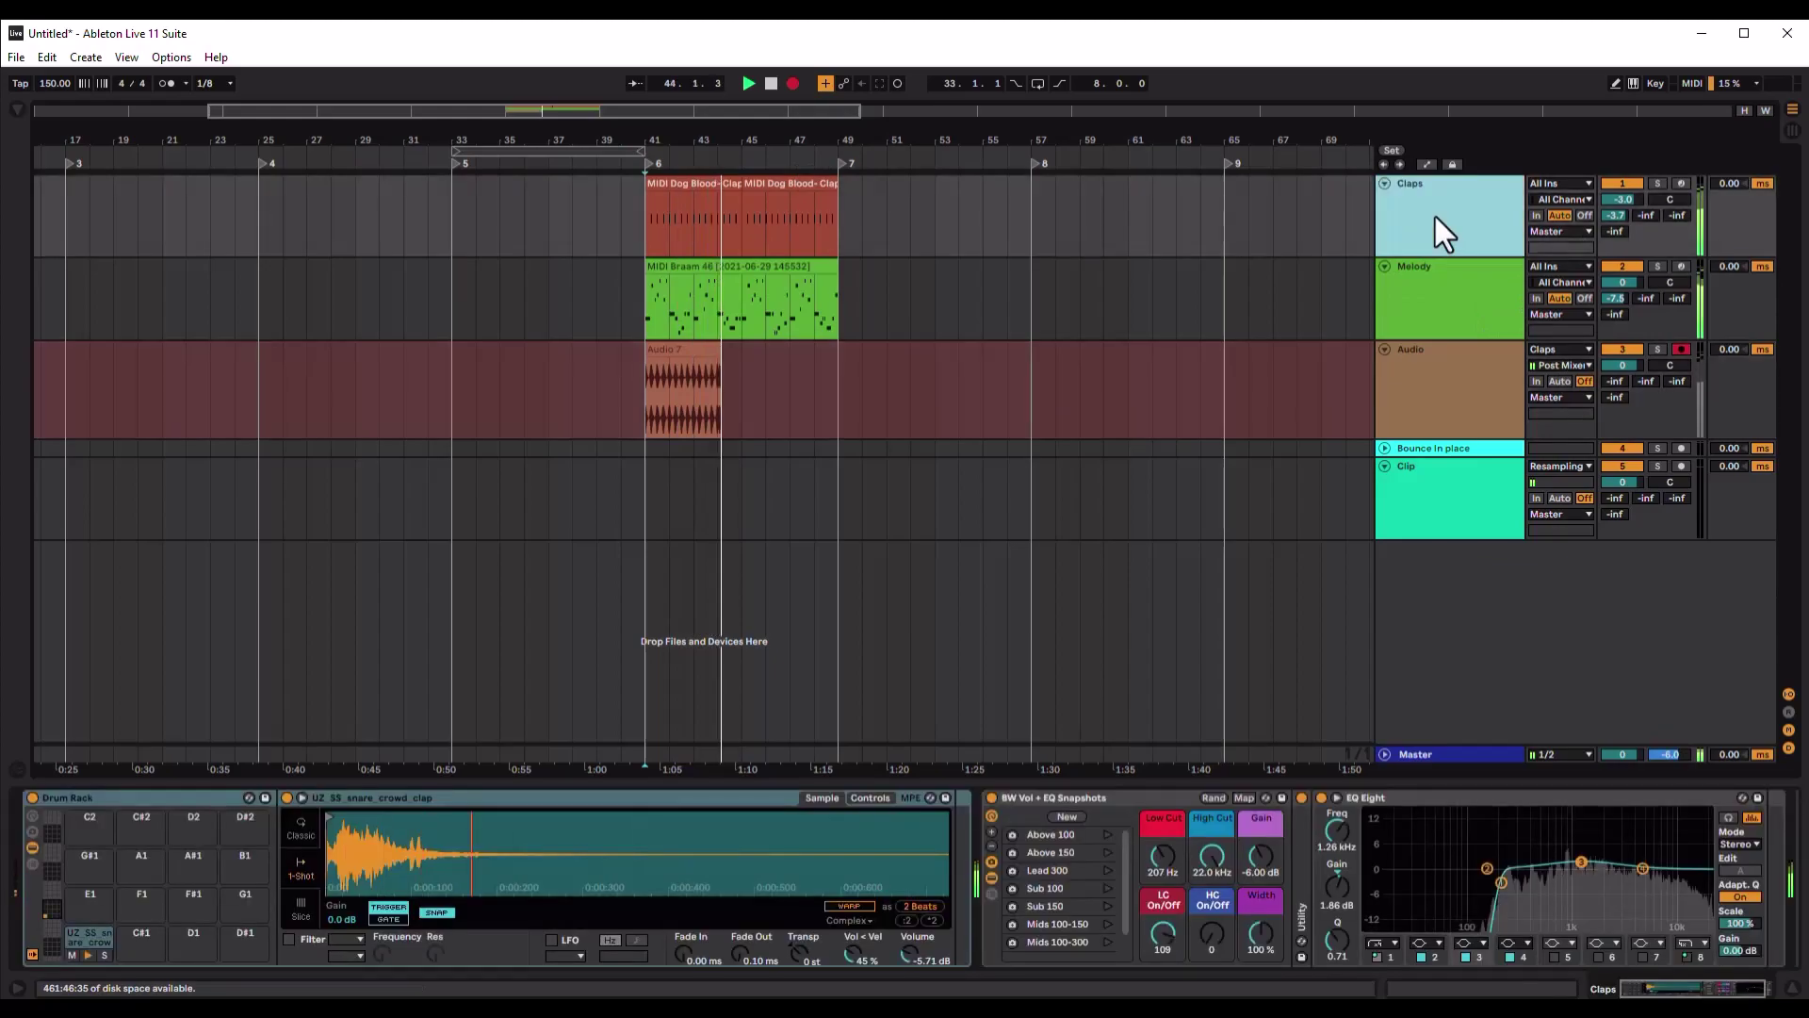
pyautogui.press('space')
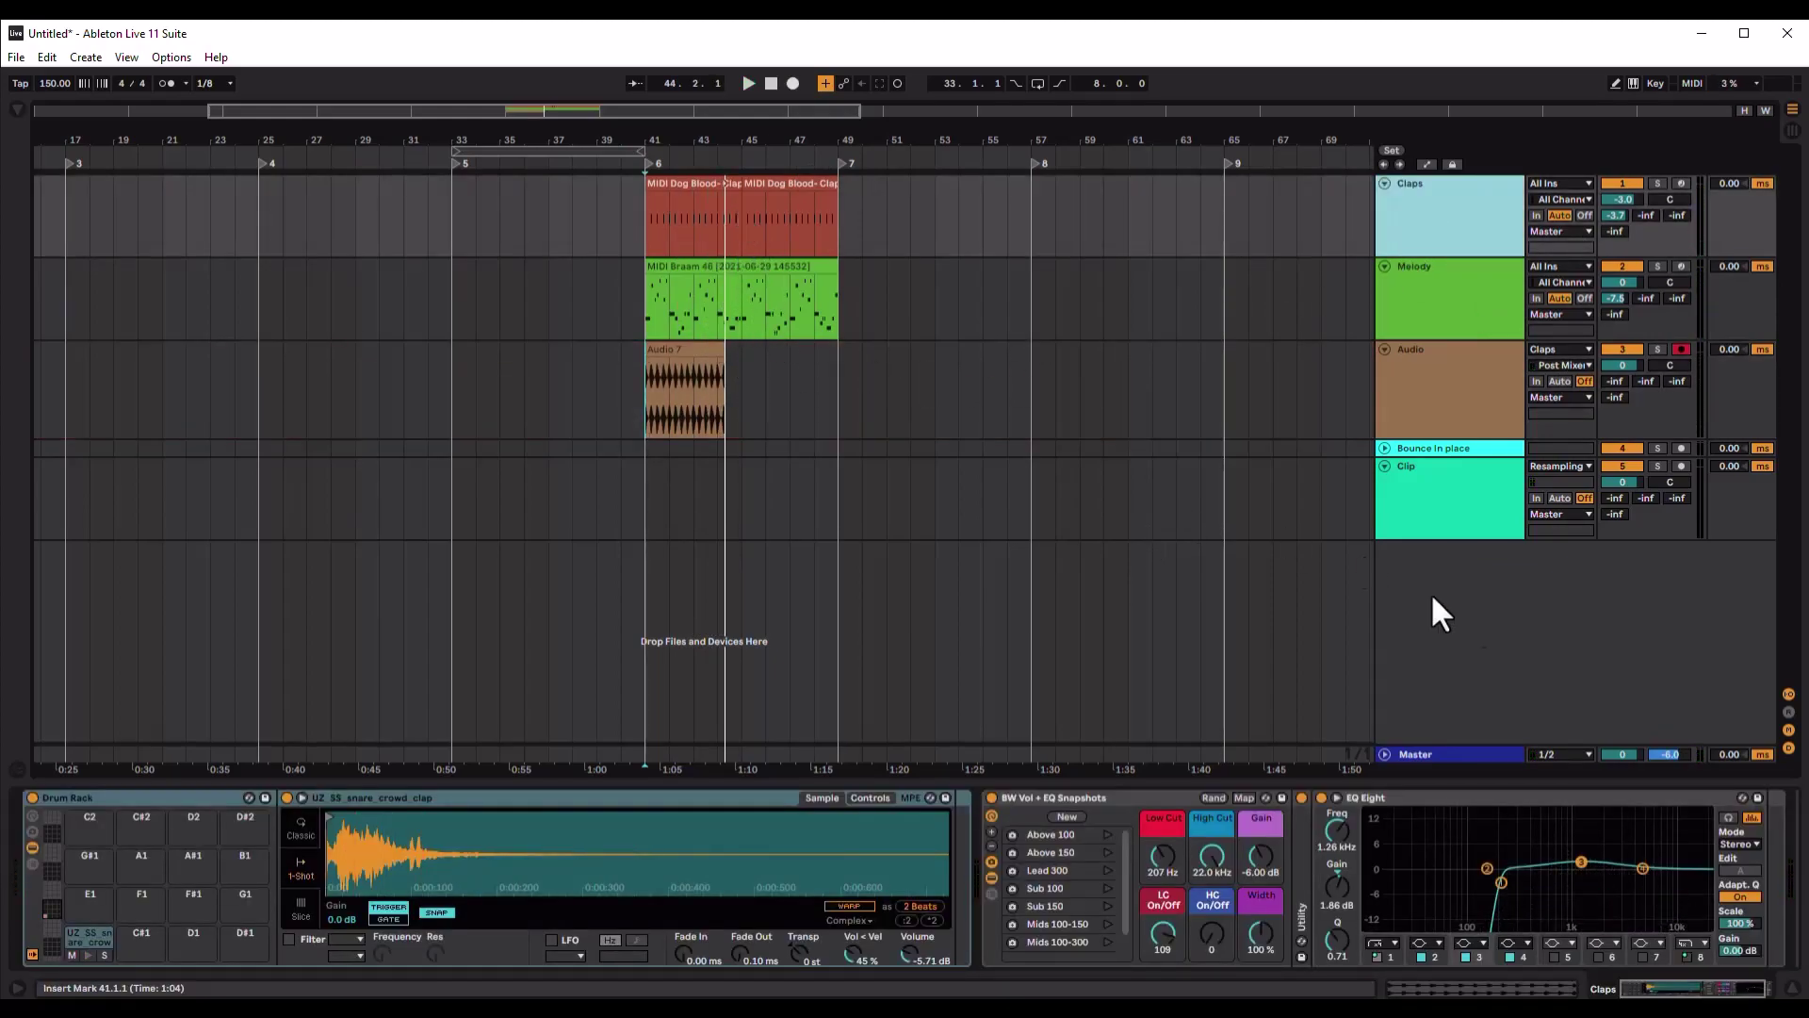
pyautogui.click(702, 331)
pyautogui.click(691, 347)
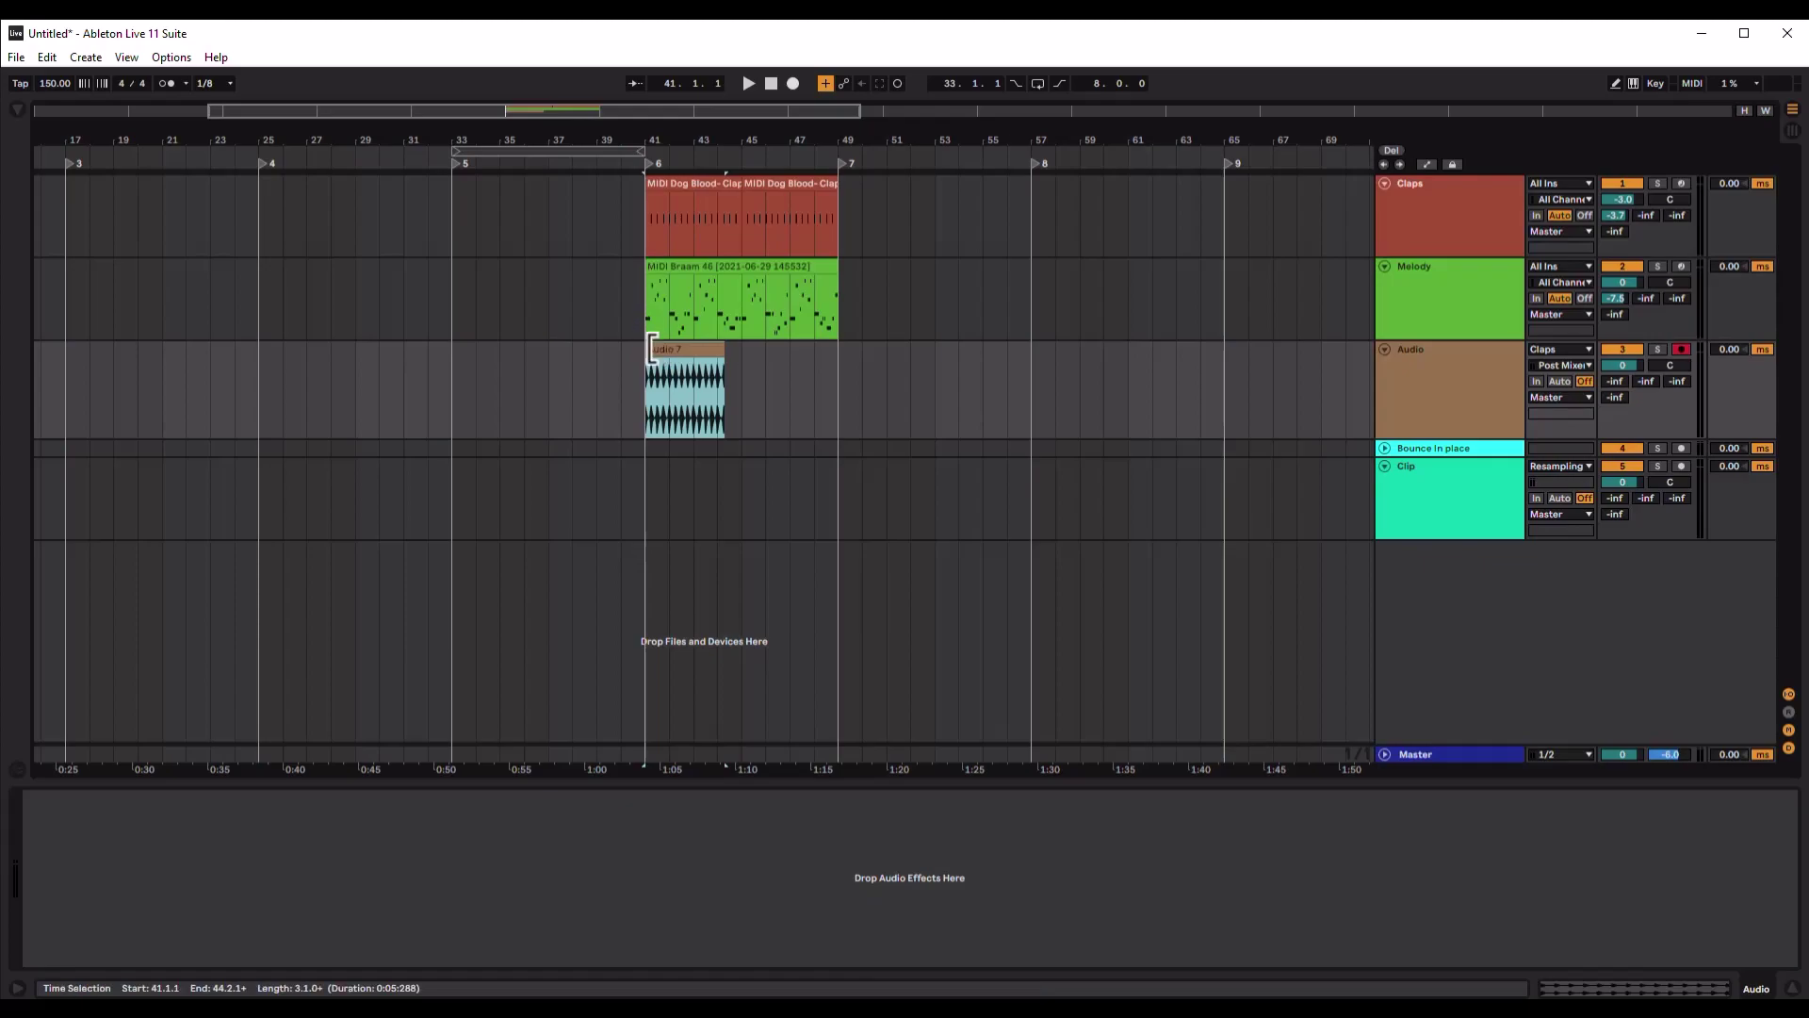
pyautogui.press('space')
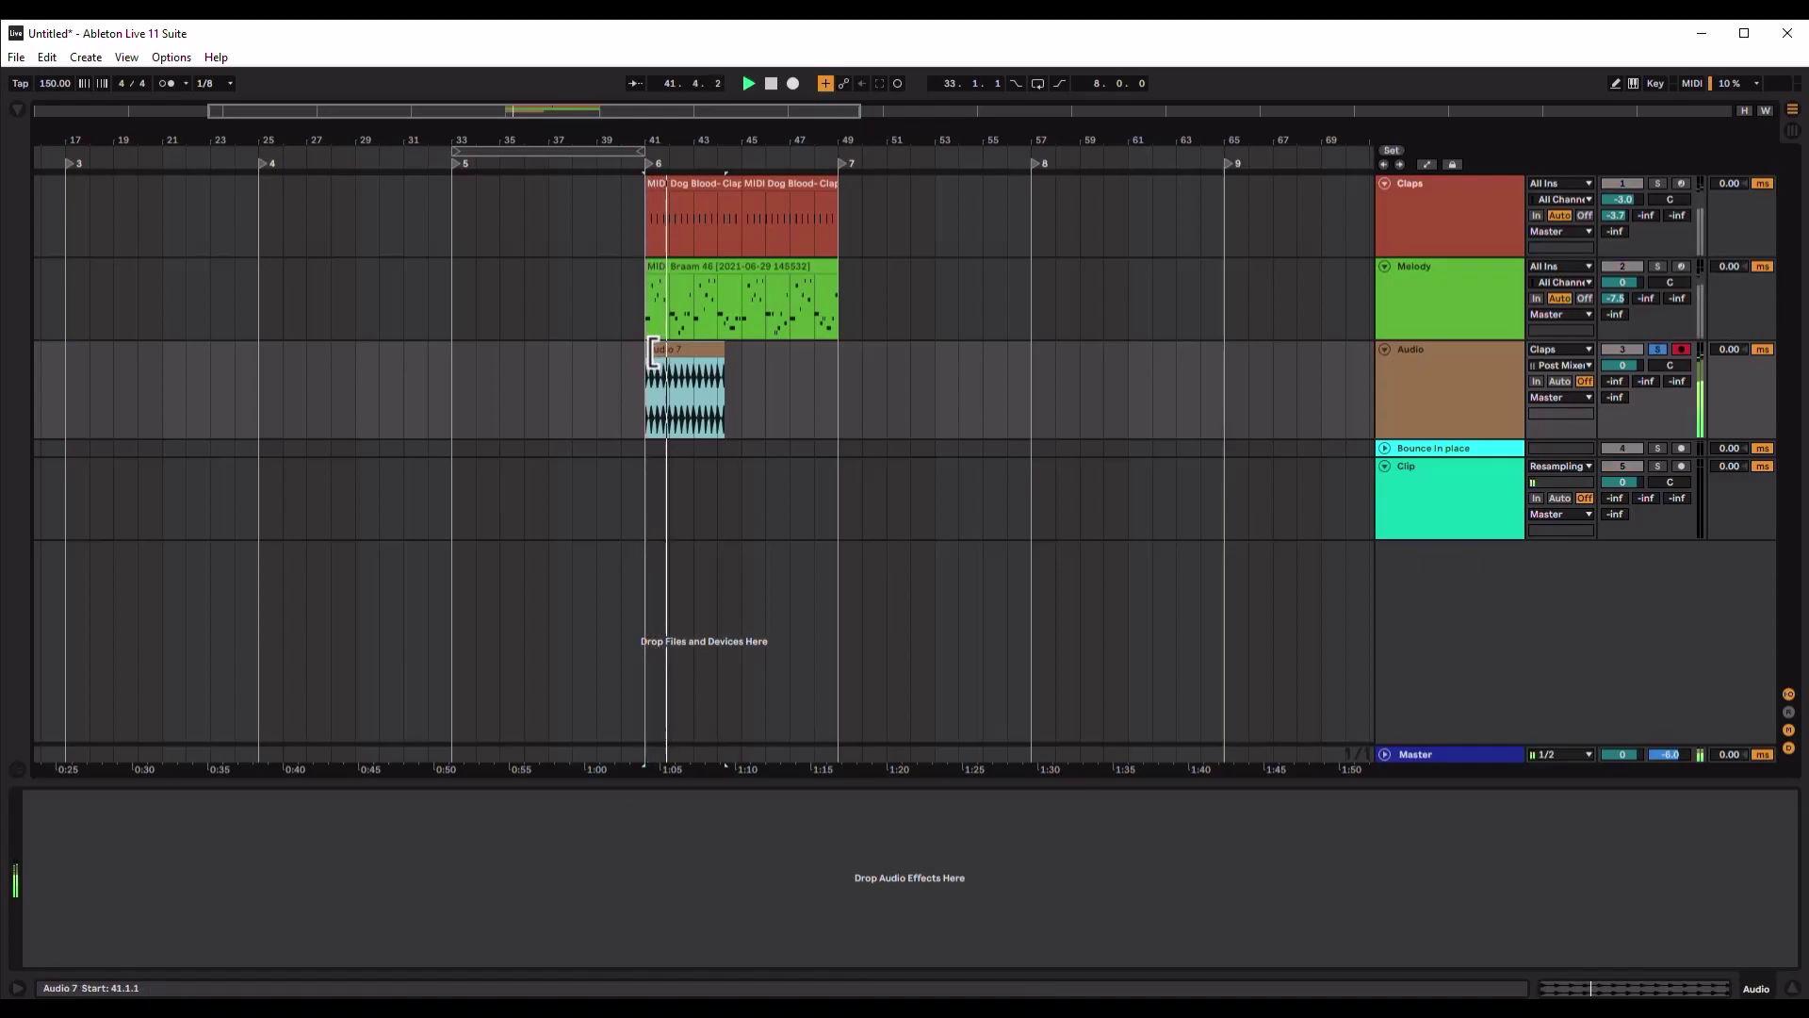
# Show BiP 1.7 on the unfolded Bounce in place track and enter Key Map mode (Ctrl+K)
pyautogui.click(1559, 348)
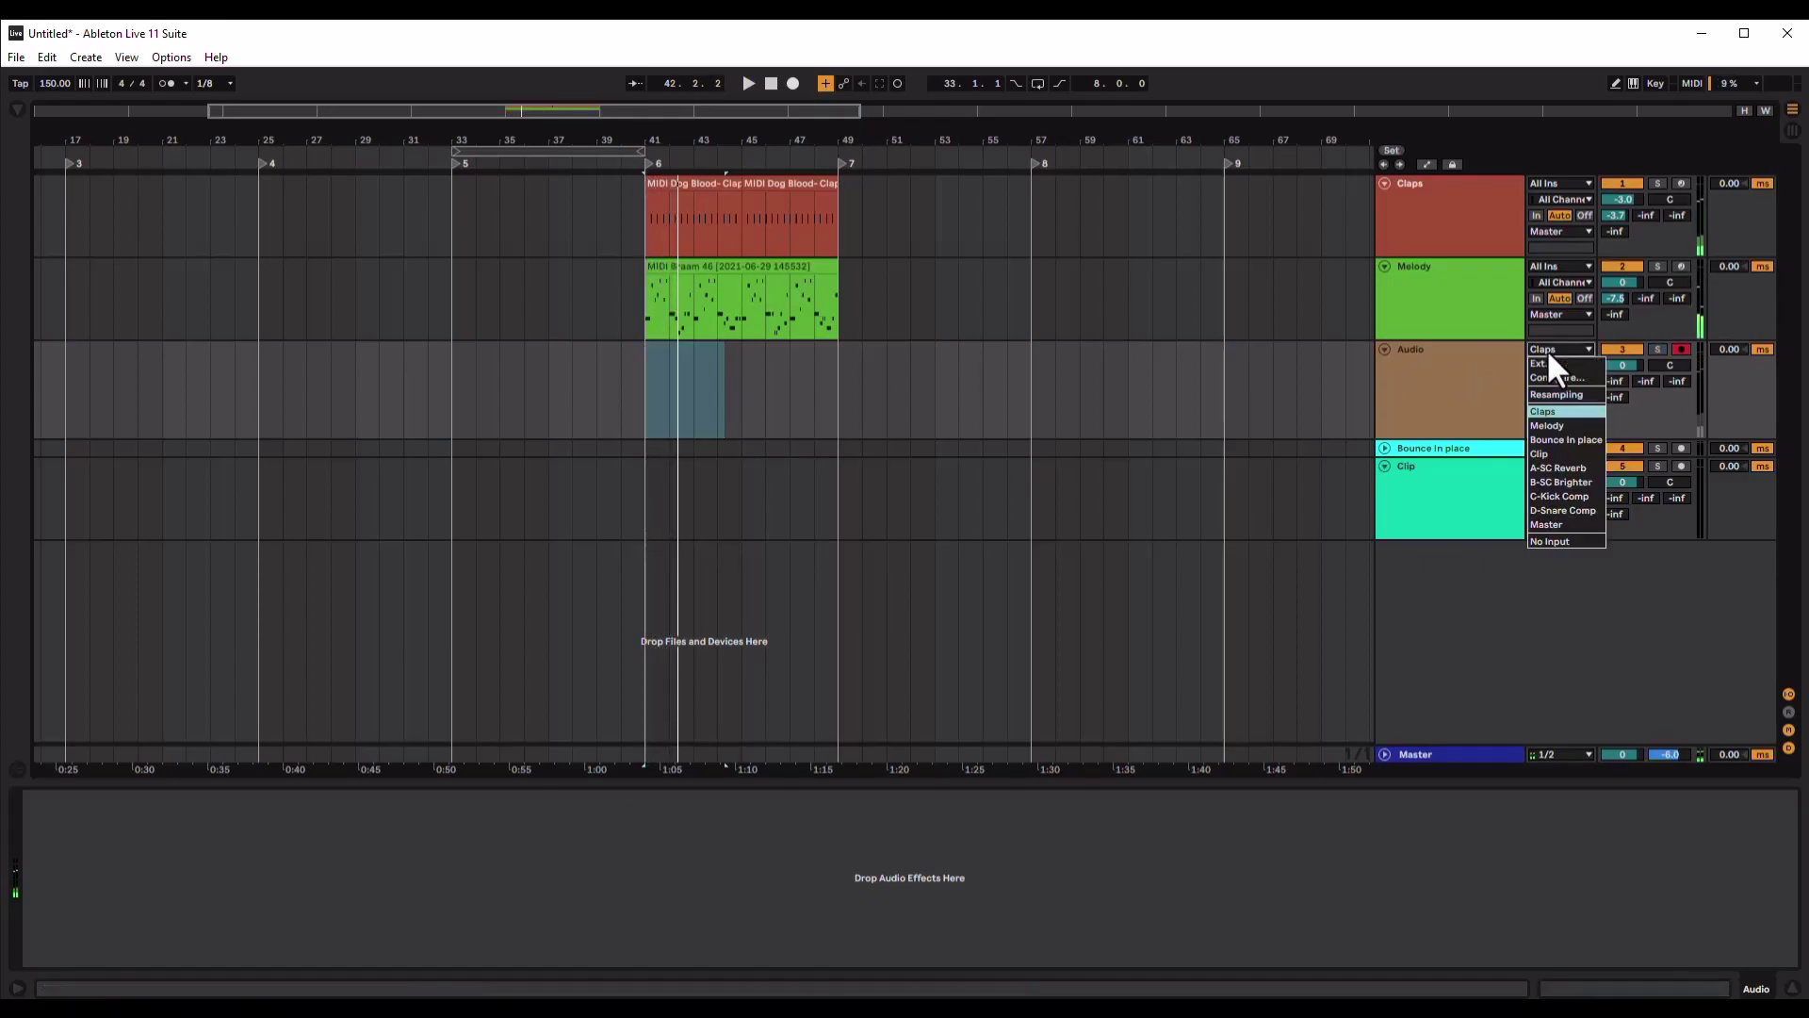
pyautogui.click(1541, 412)
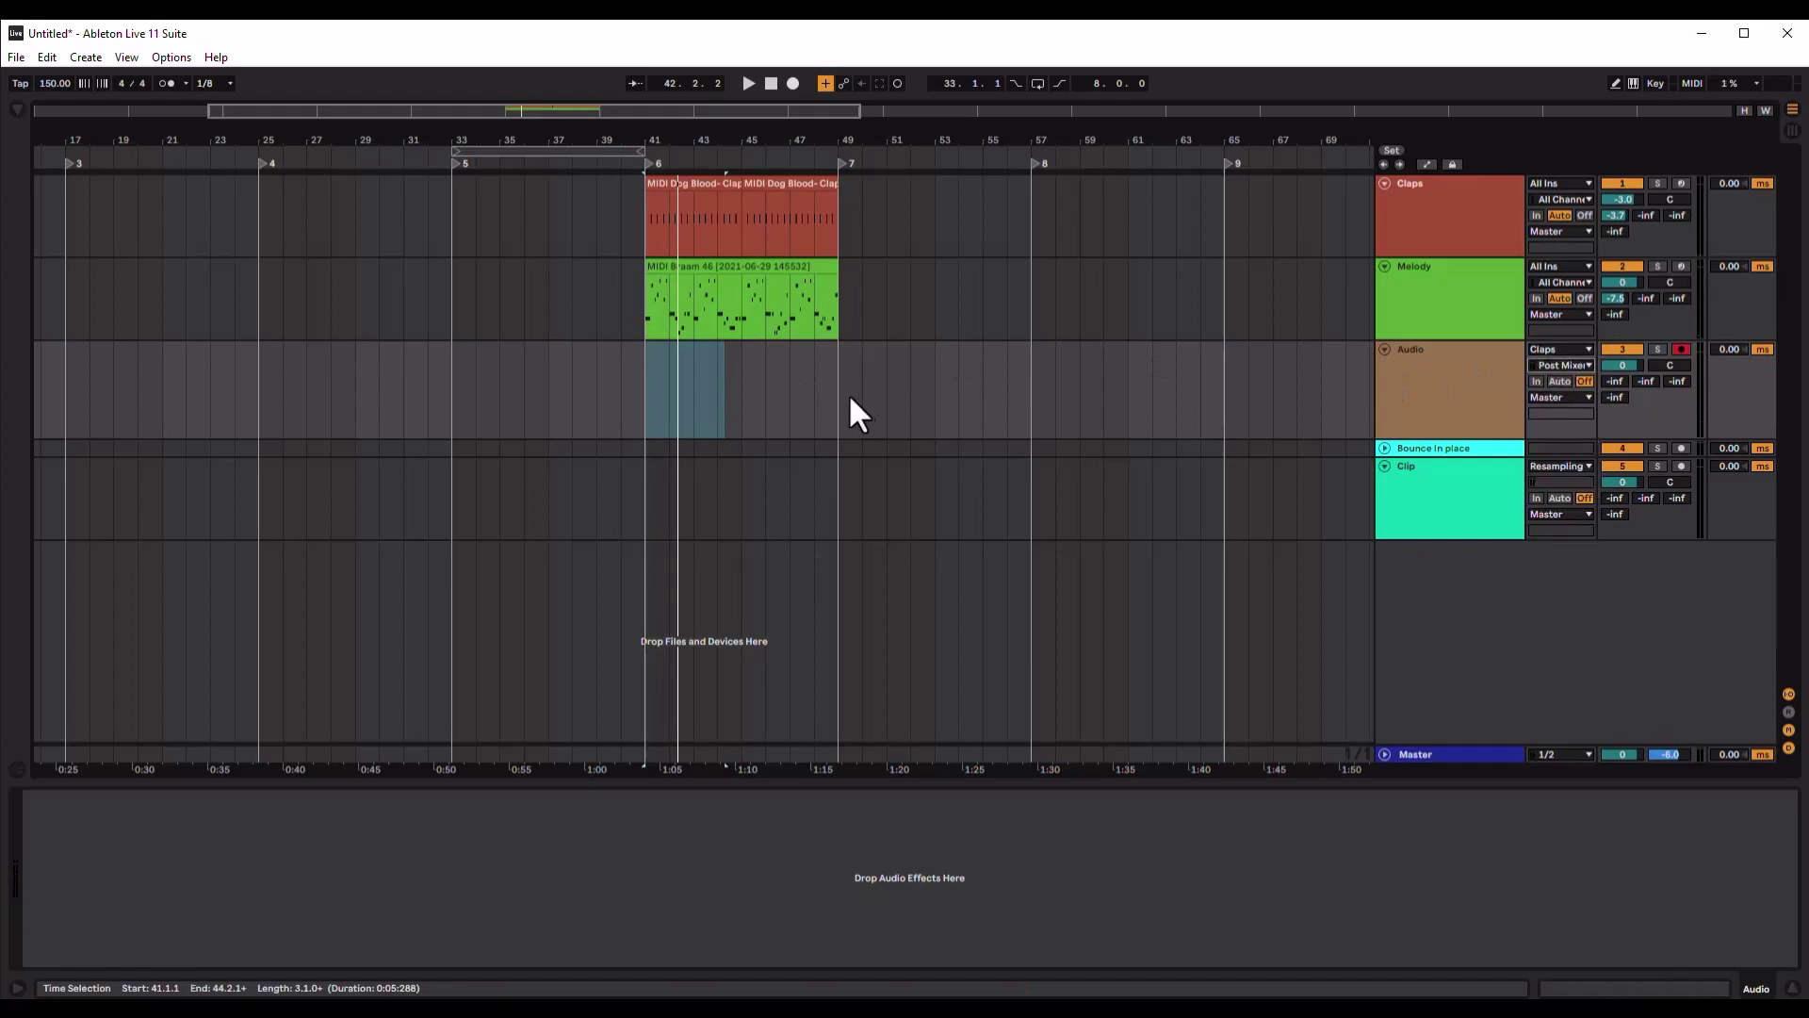
pyautogui.click(1398, 486)
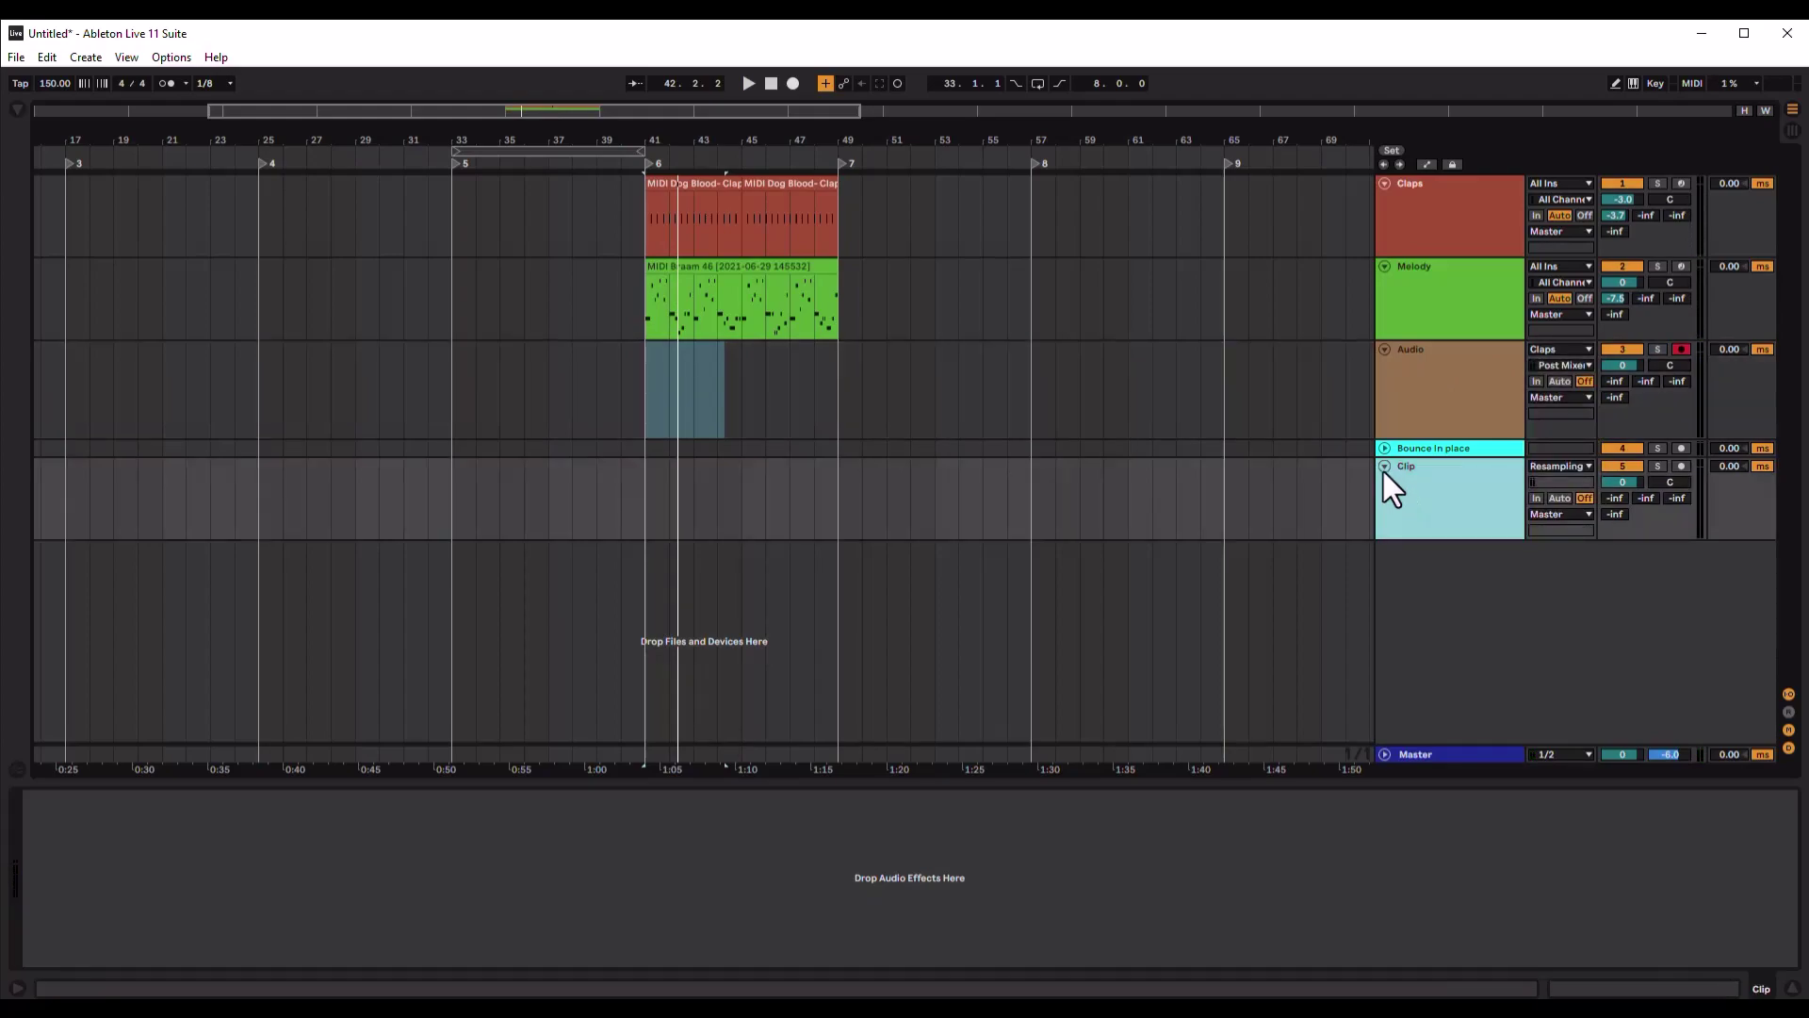
pyautogui.click(1384, 448)
pyautogui.click(1437, 456)
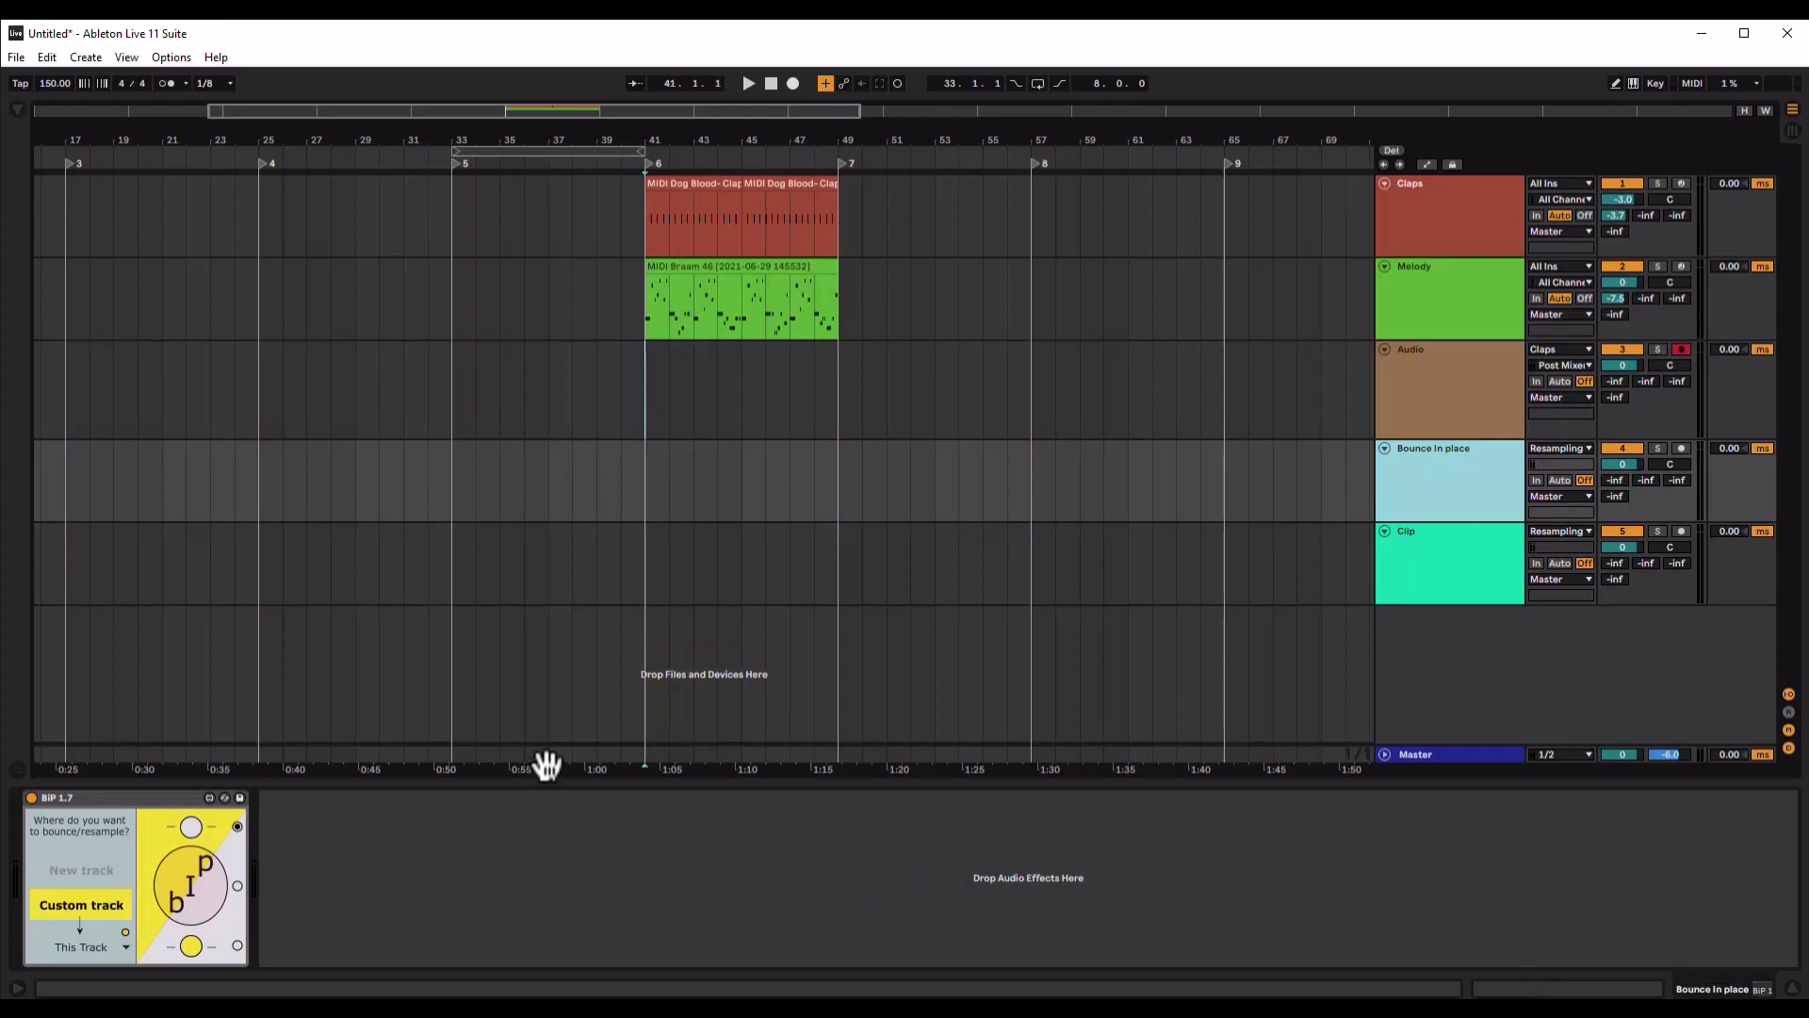
pyautogui.click(654, 557)
pyautogui.hotkey('ctrl', 'k')
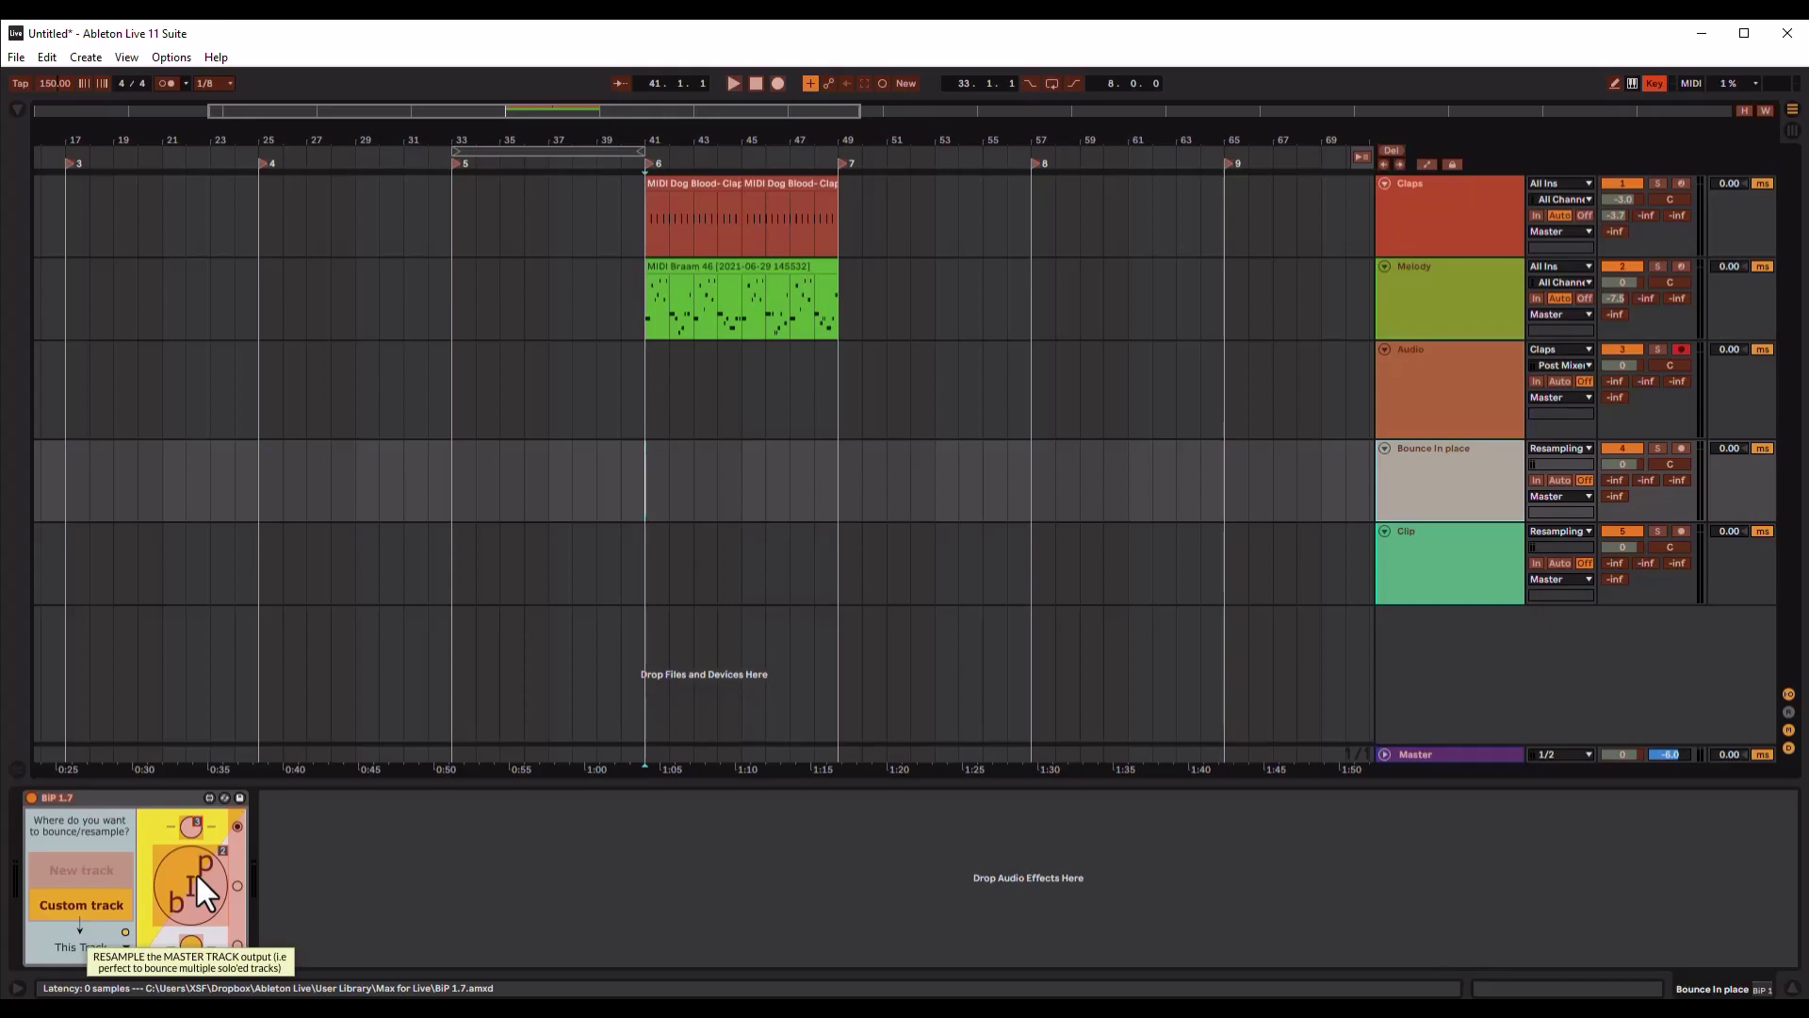
# Bounce the Melody track from bar 41 into a [bip] Melody audio clip with the F9 BiP key
pyautogui.hotkey('ctrl', 'k')
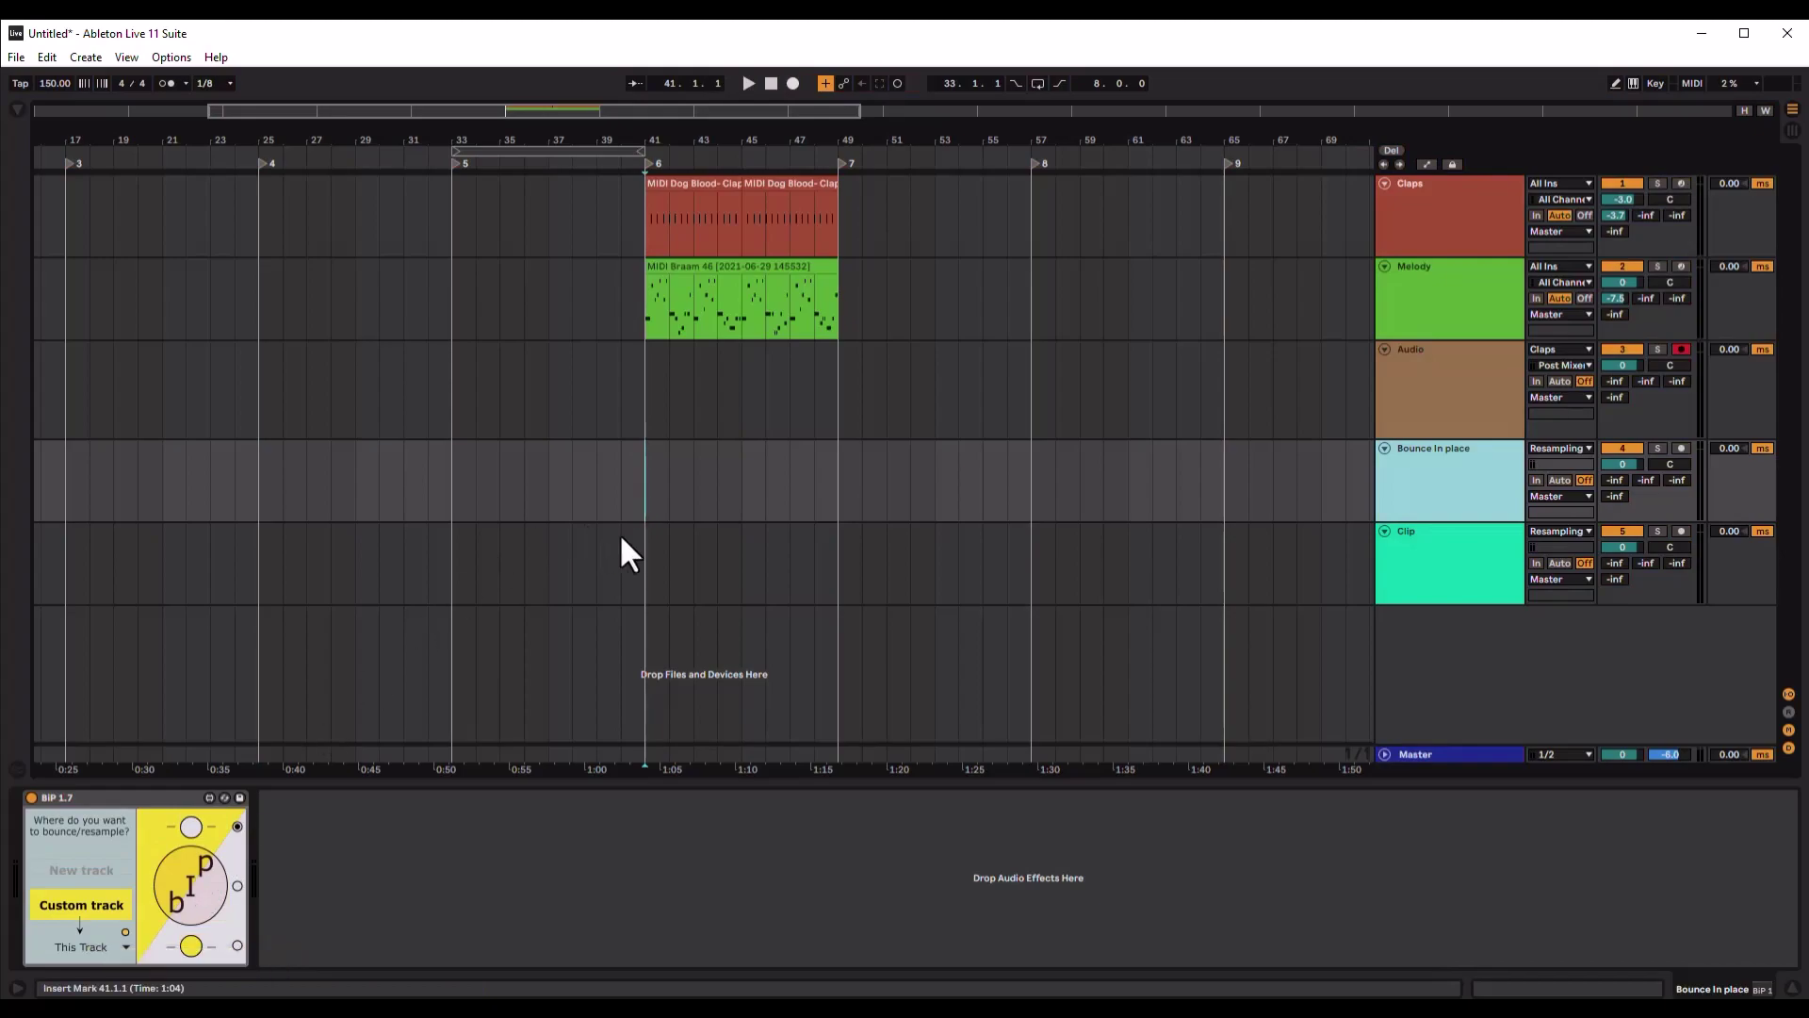
pyautogui.click(637, 473)
pyautogui.click(603, 292)
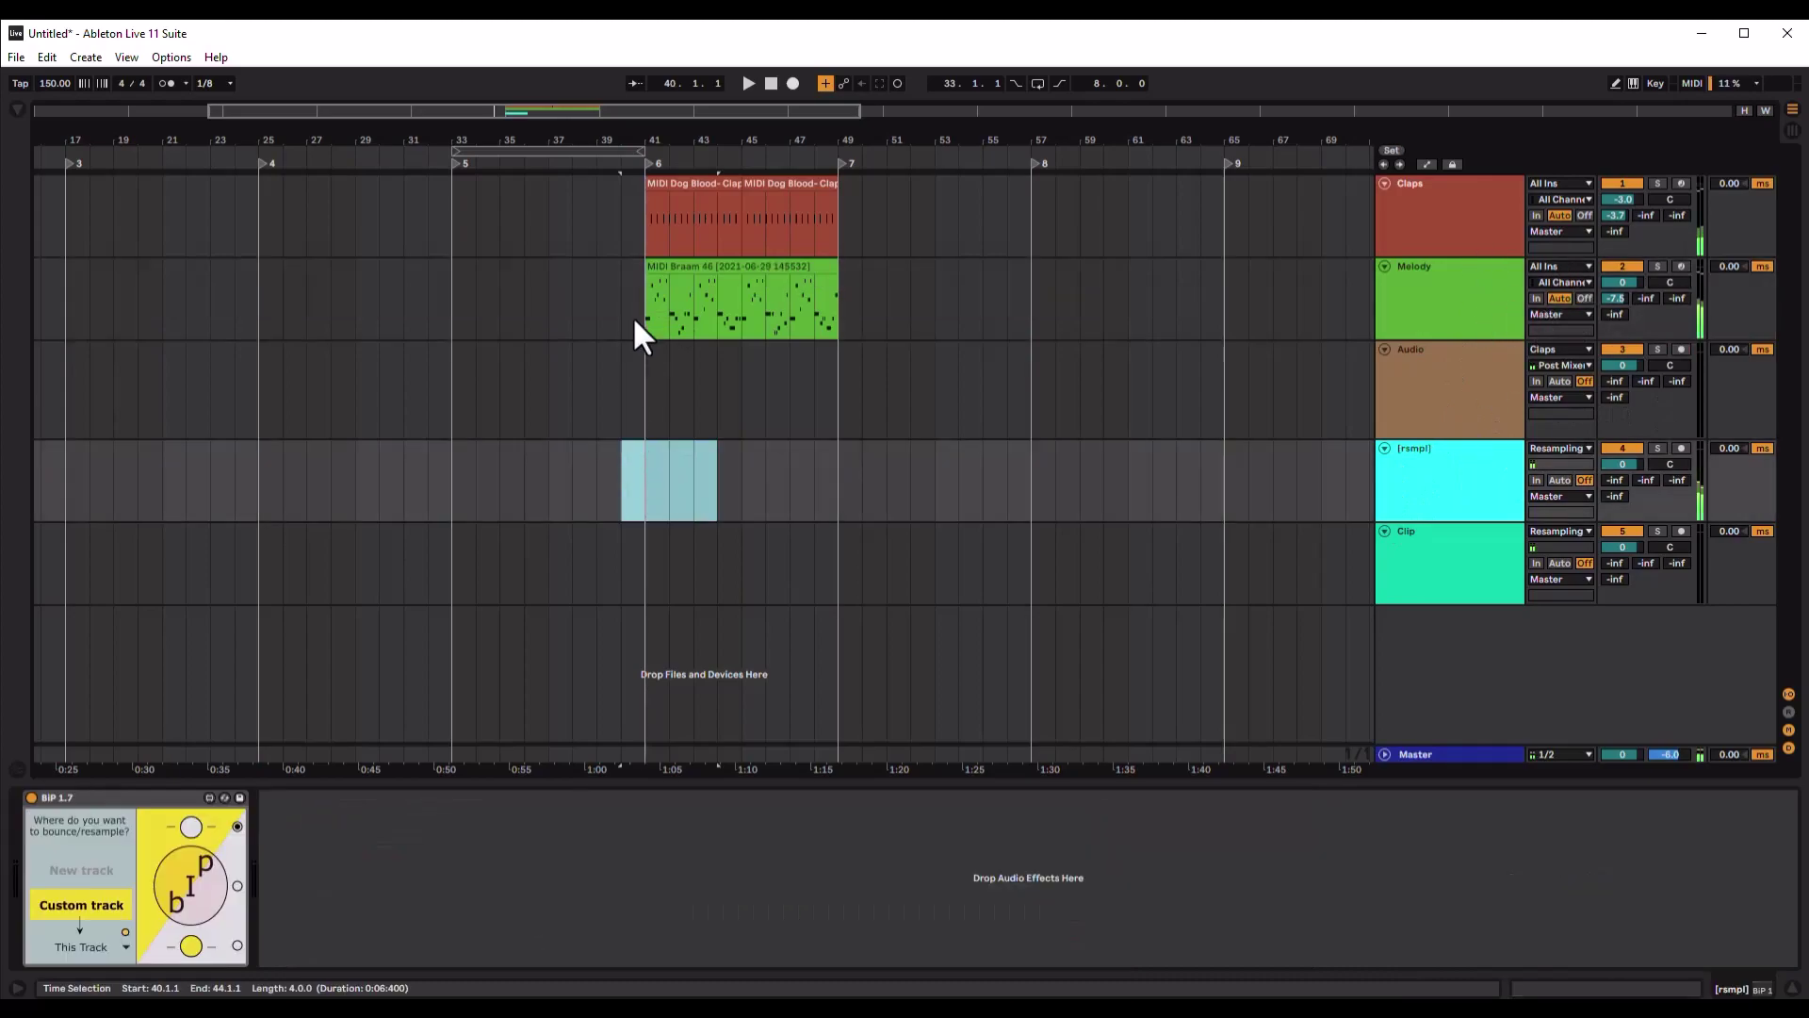
pyautogui.click(636, 308)
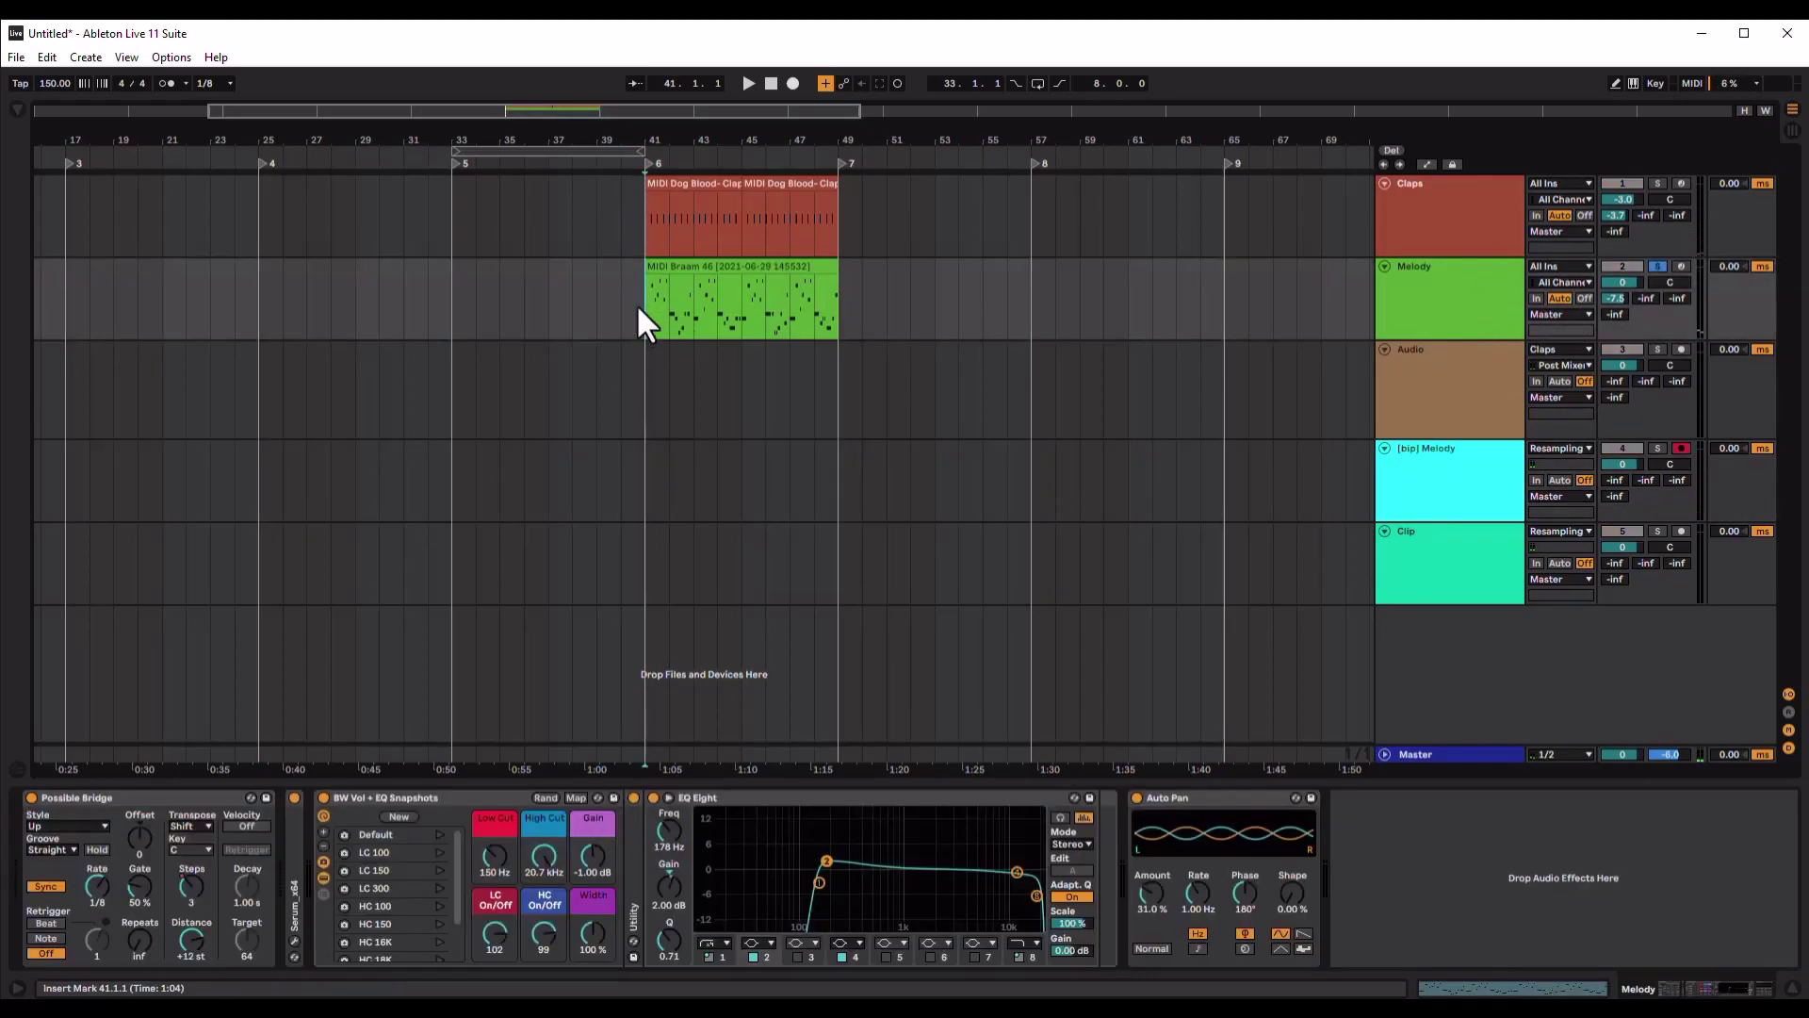
pyautogui.press('F9')
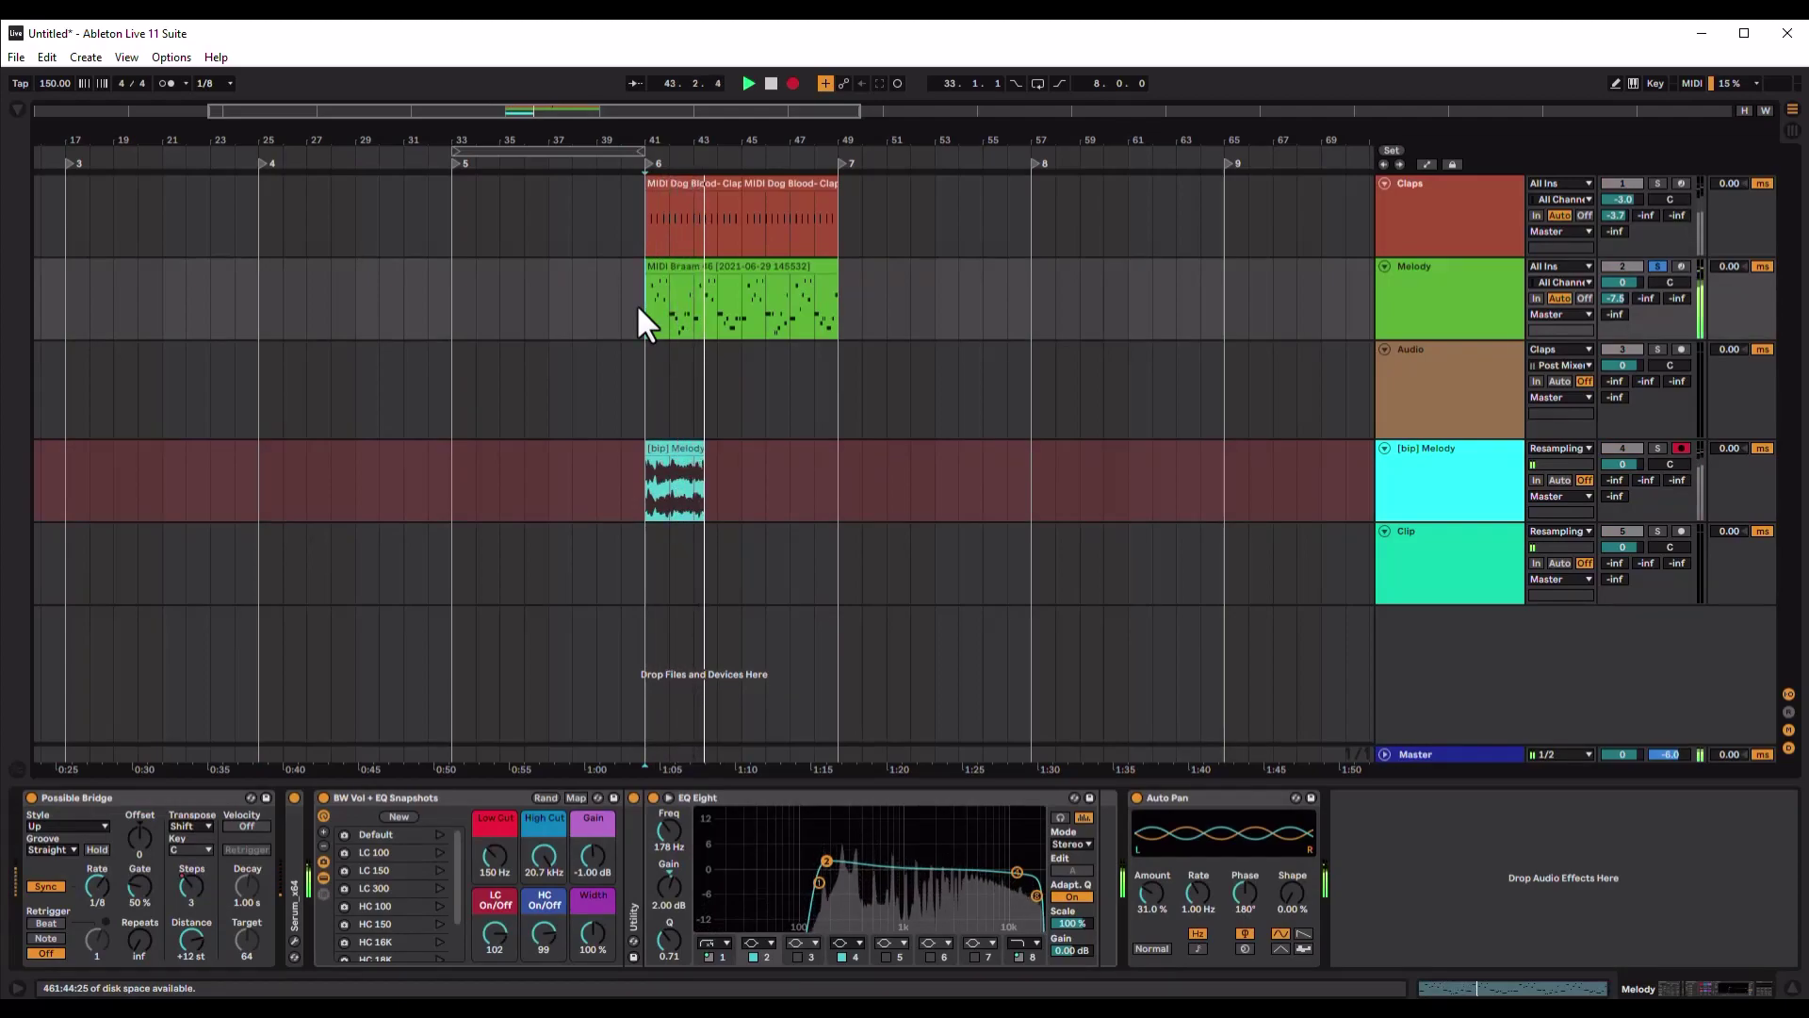
pyautogui.press('space')
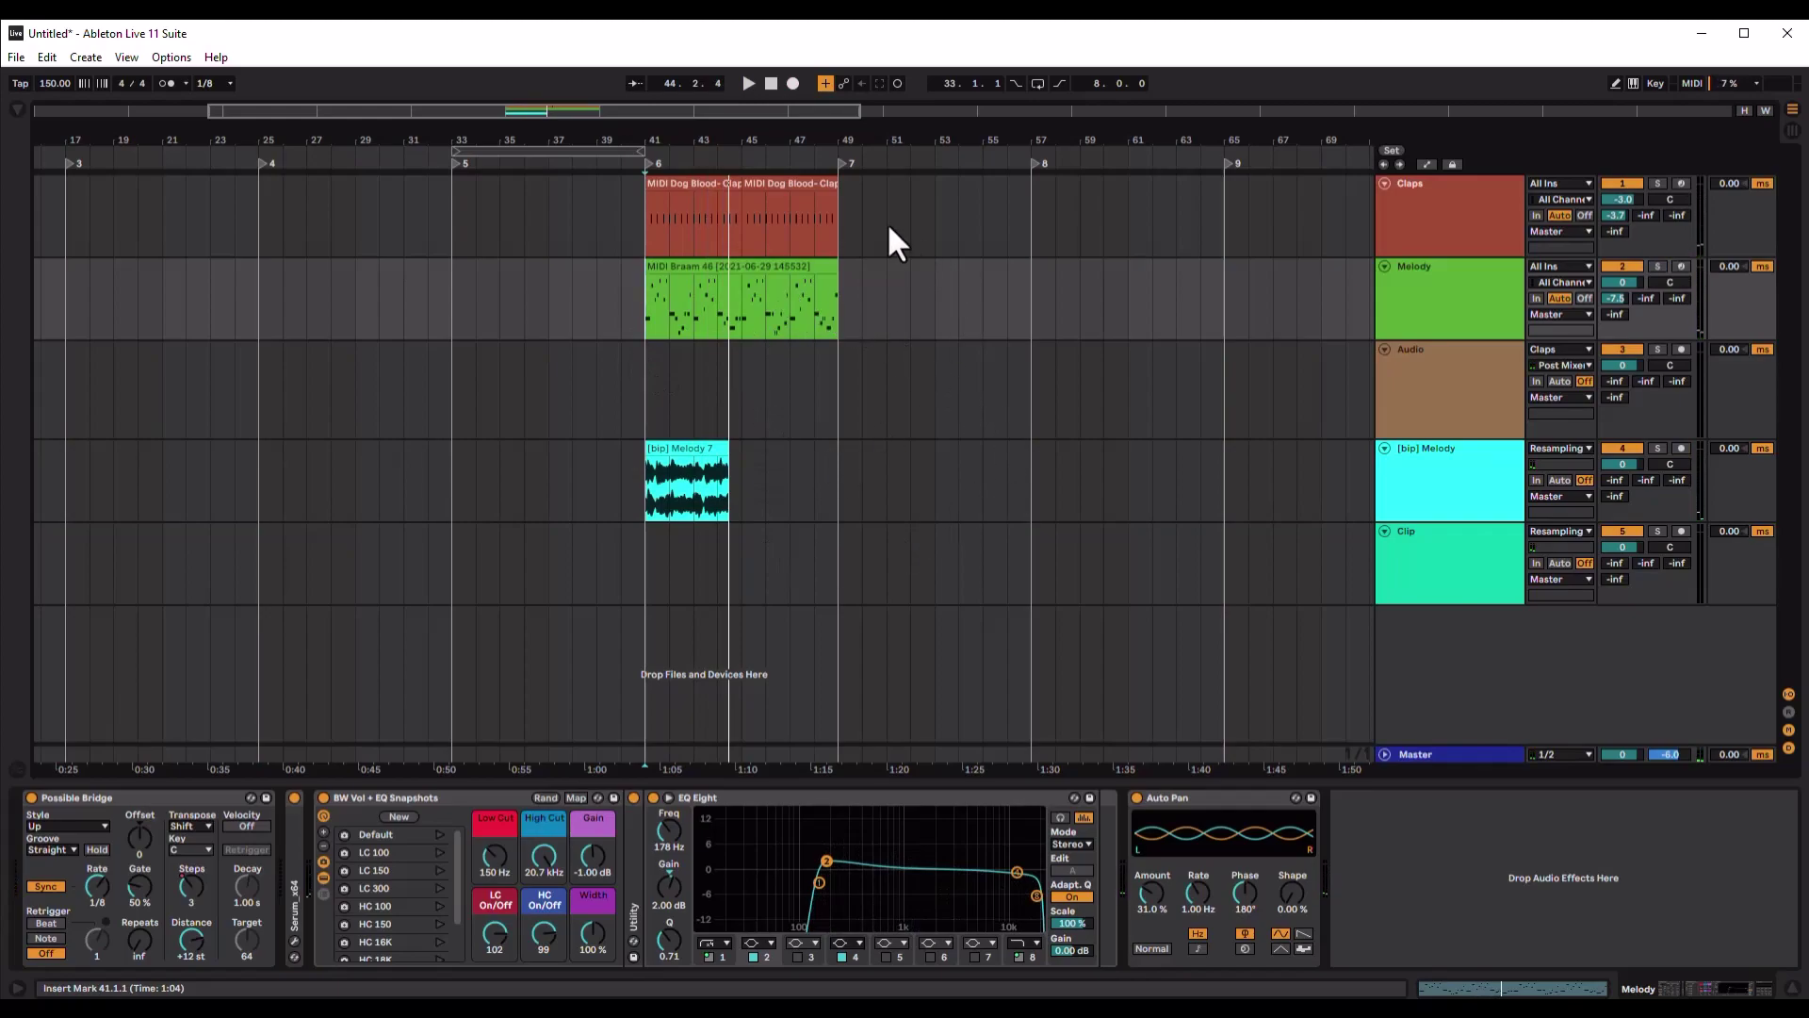
# Bounce the Claps track from bar 45 into a [bip] Claps clip with F9
pyautogui.click(959, 223)
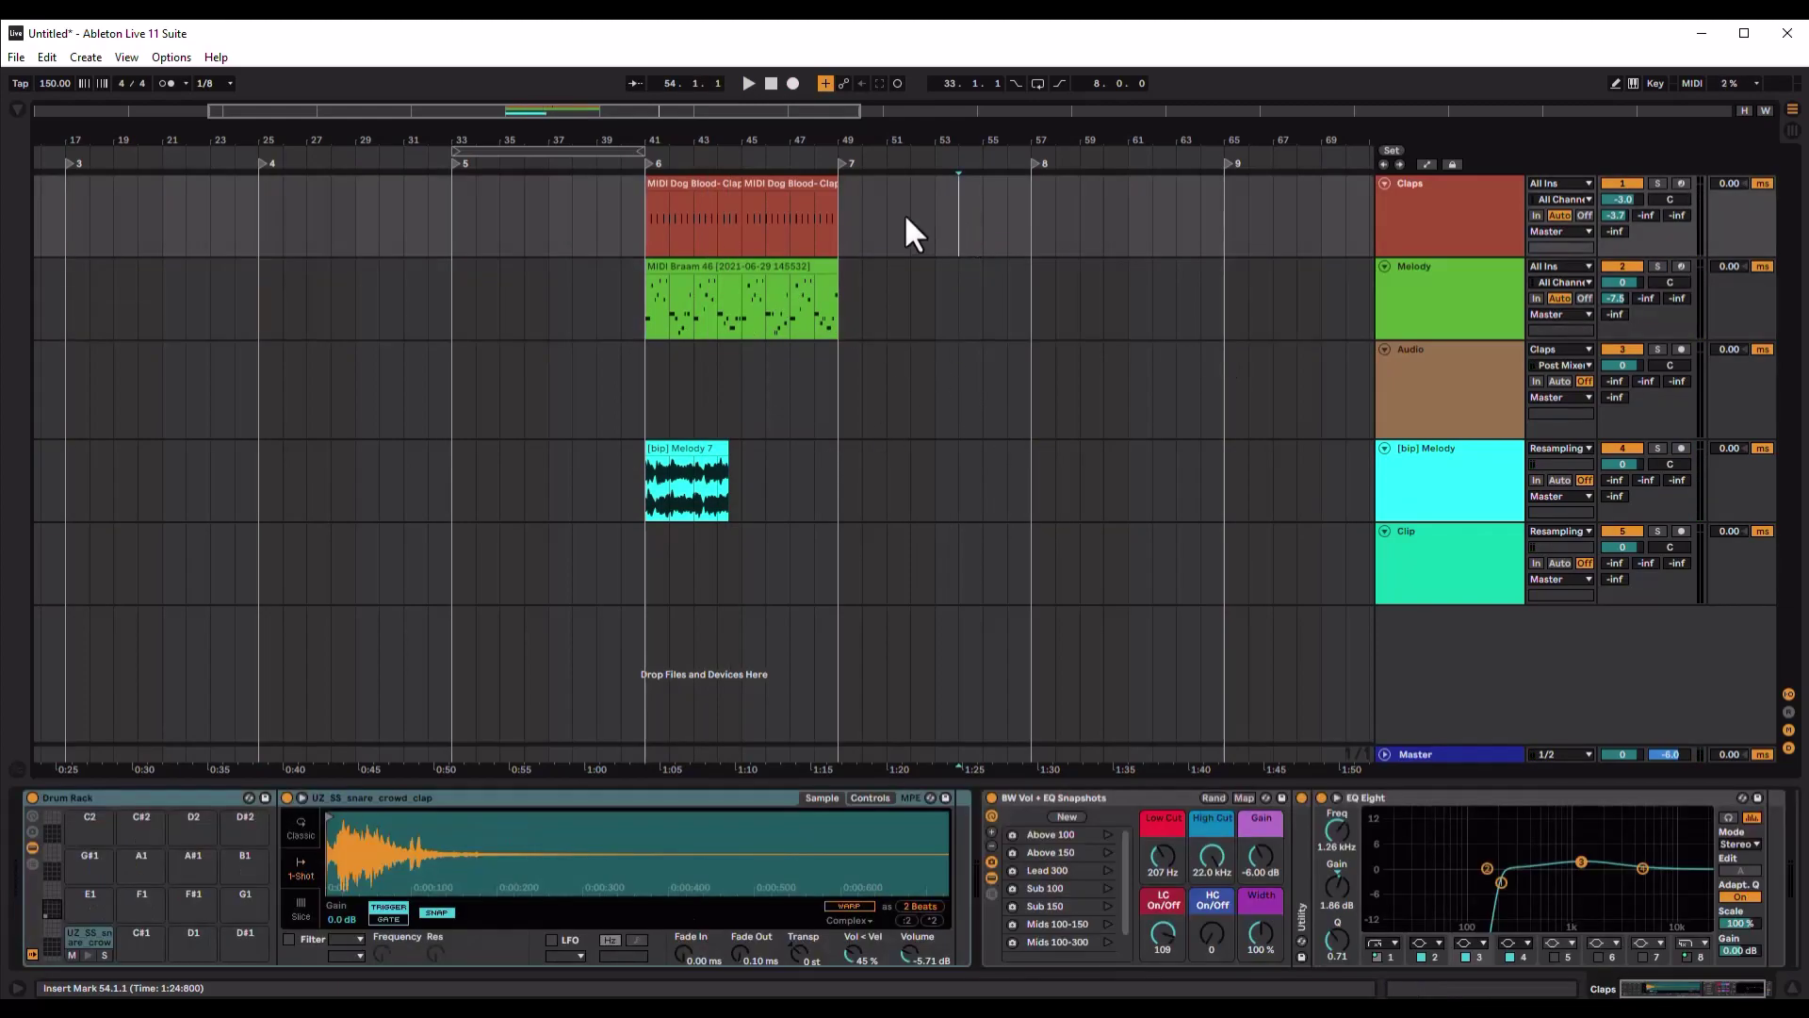
pyautogui.click(739, 222)
pyautogui.press('F9')
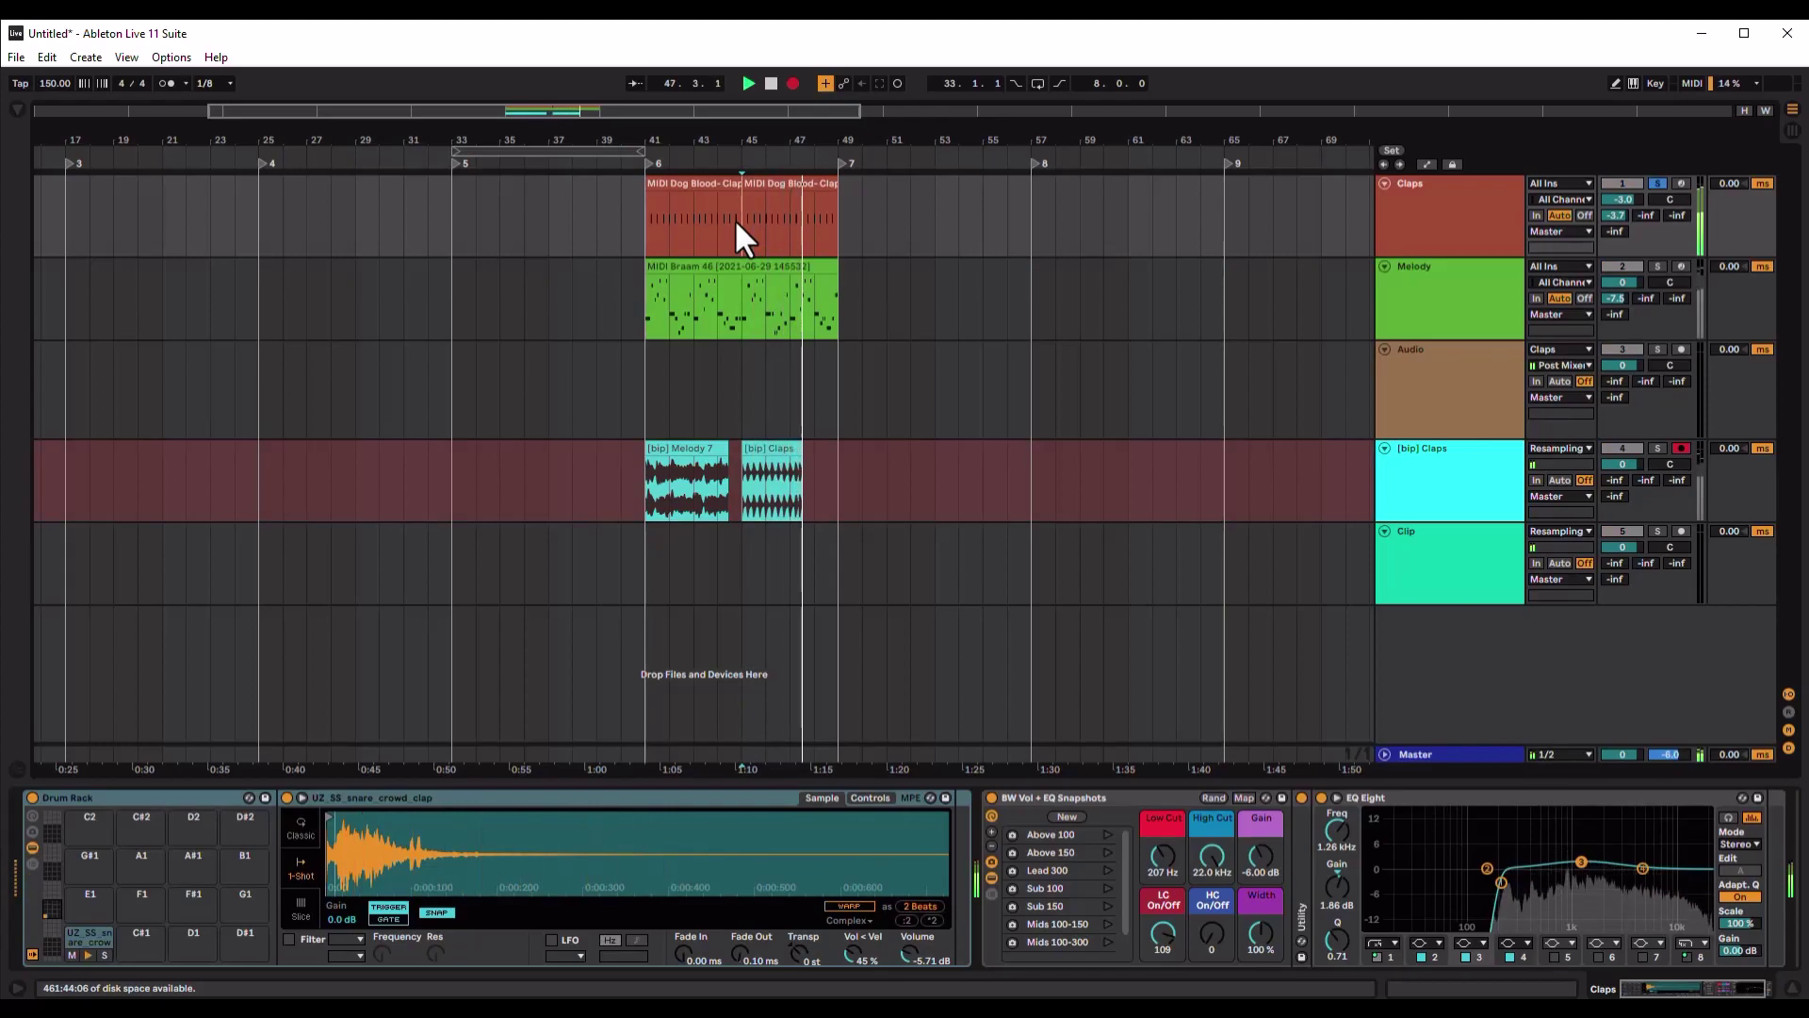
pyautogui.press('space')
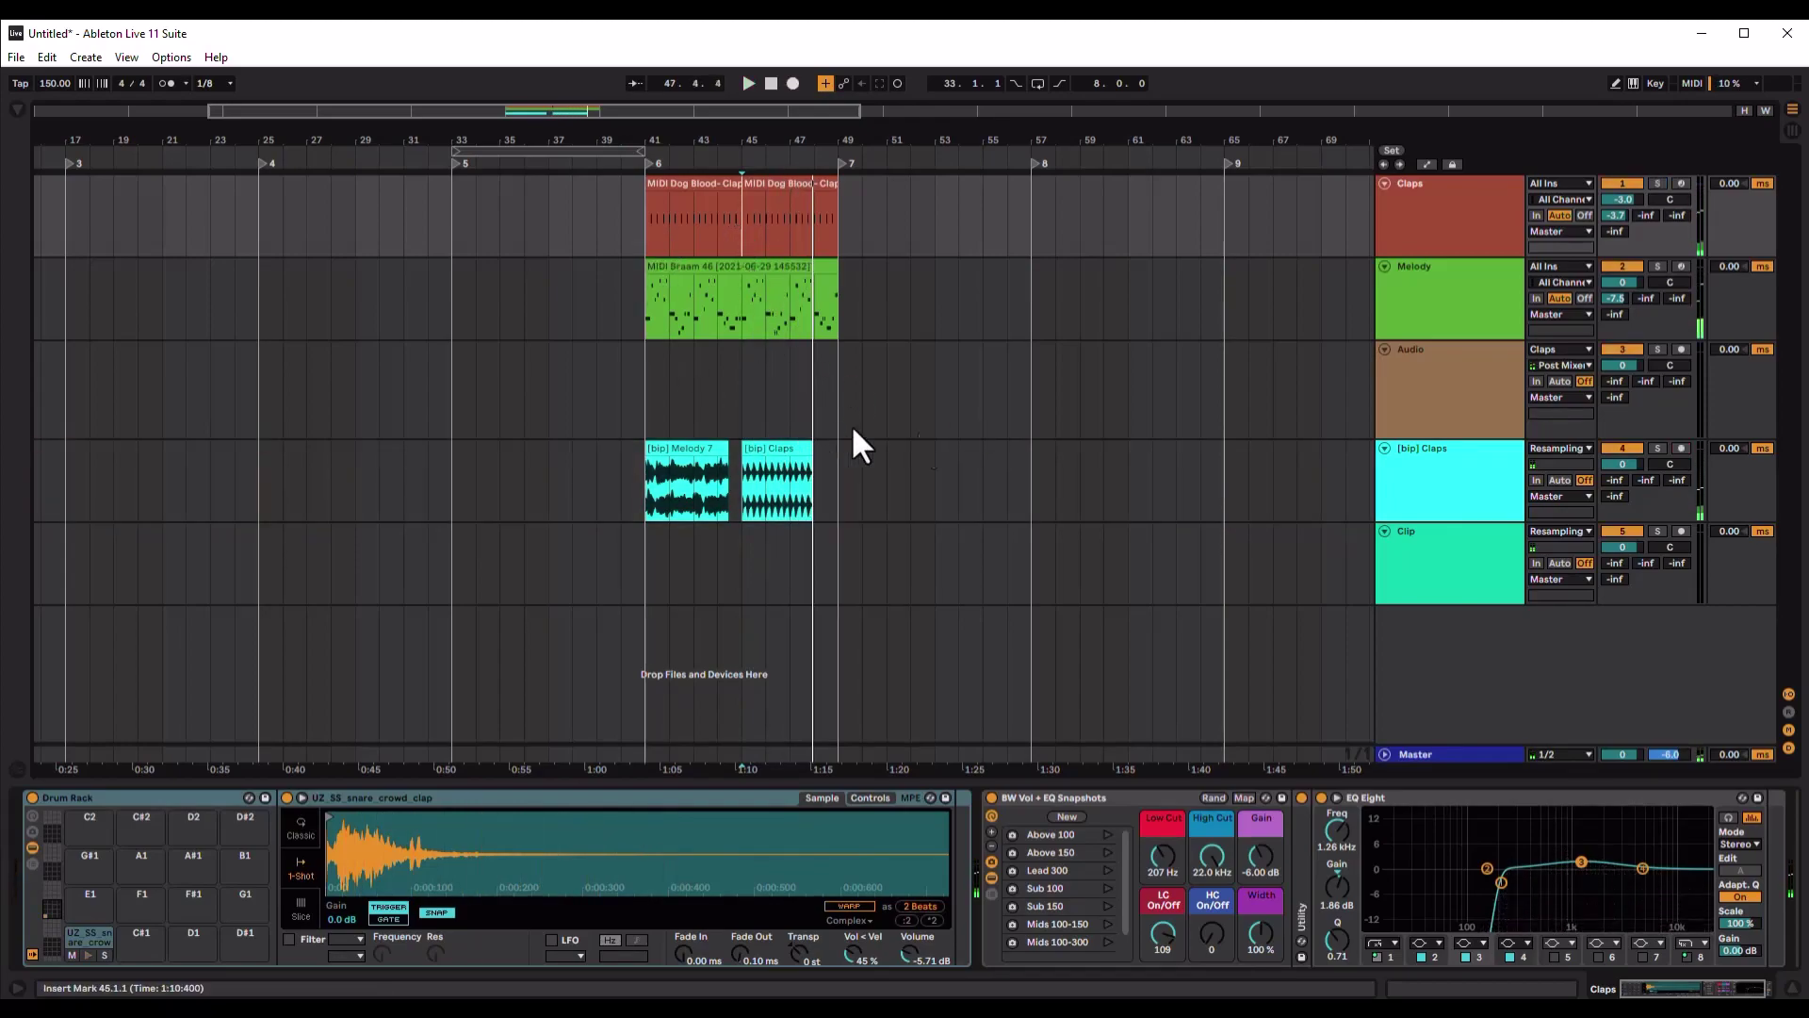
# Resample the master output at bar 41 into the [rsmpl] 8 clip
pyautogui.click(643, 394)
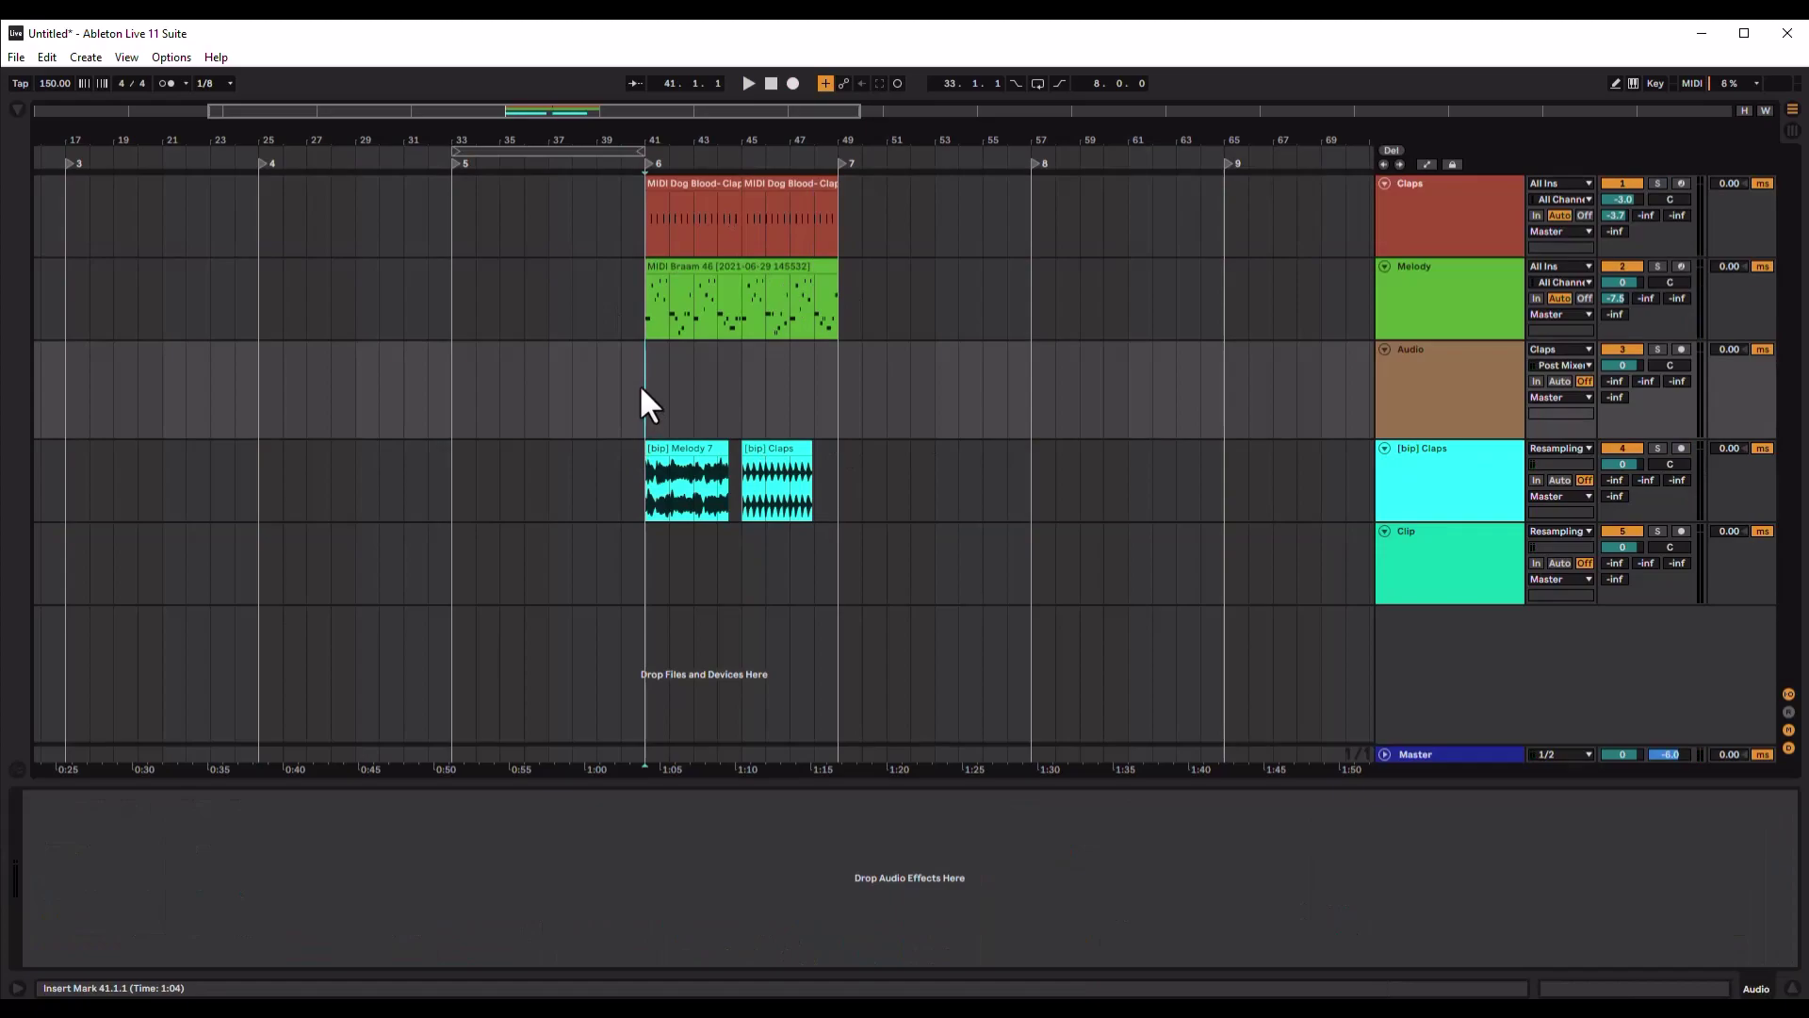
pyautogui.press('F9')
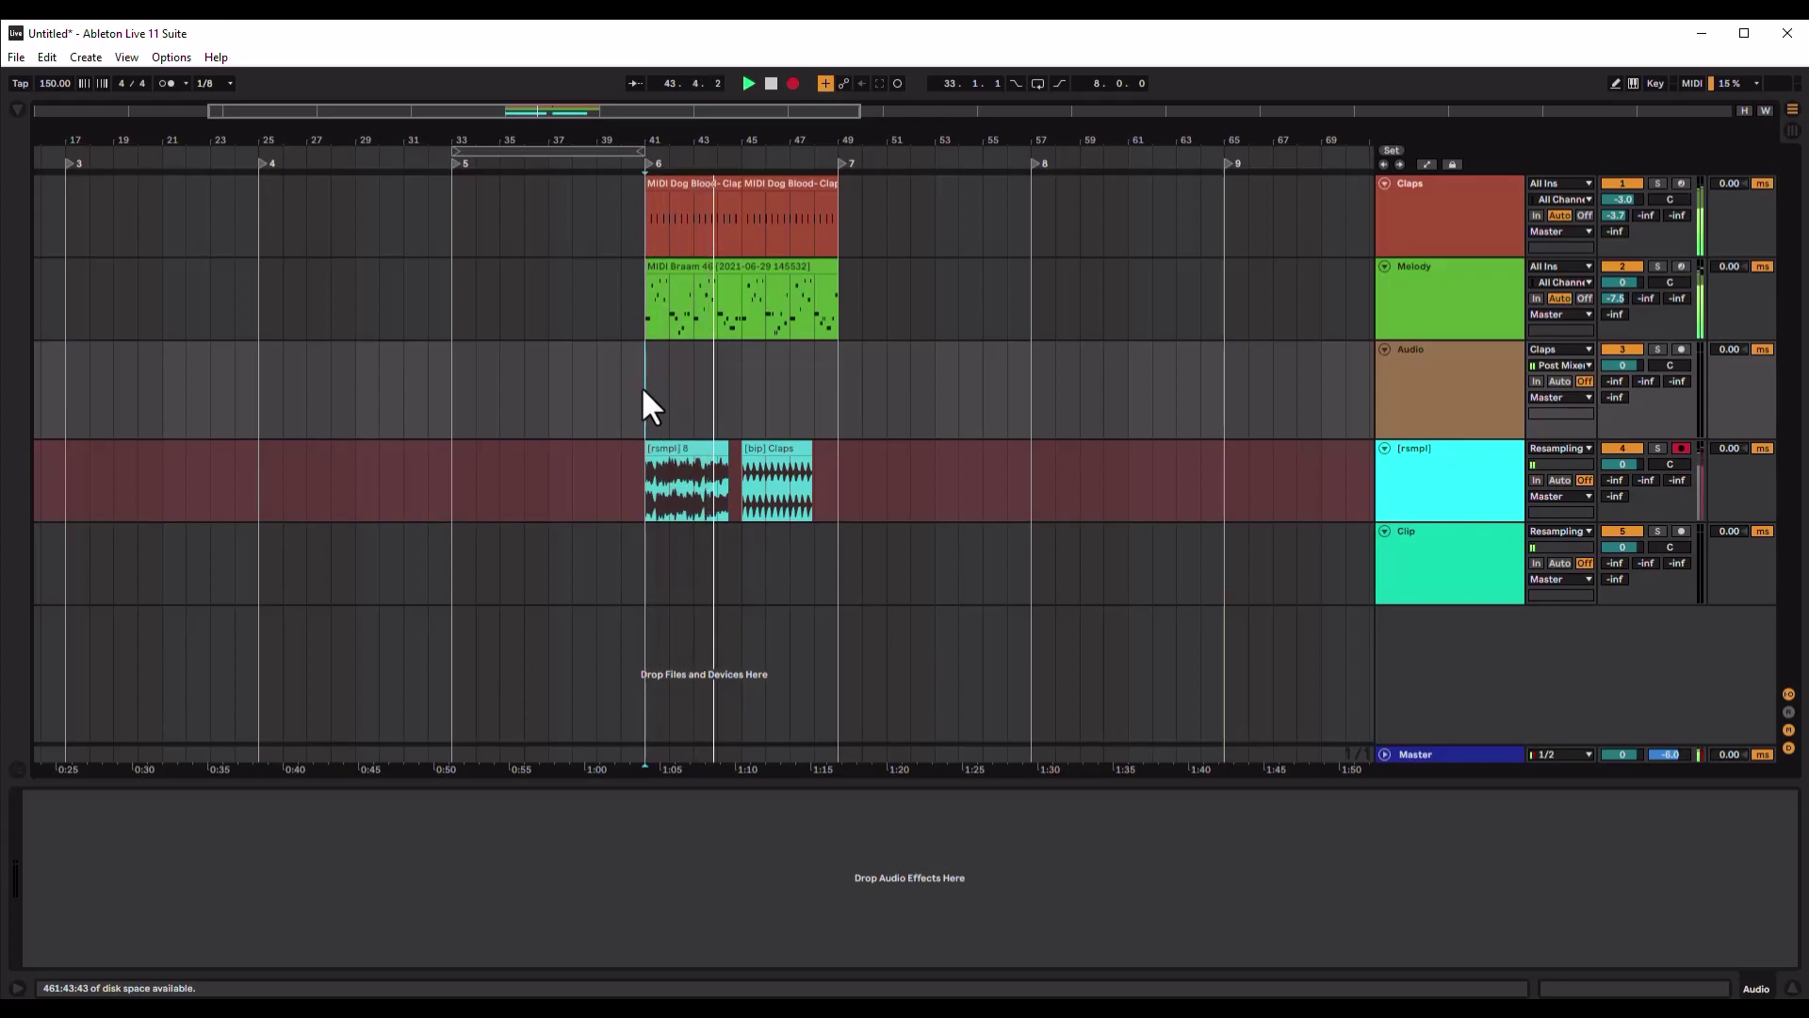
pyautogui.press('space')
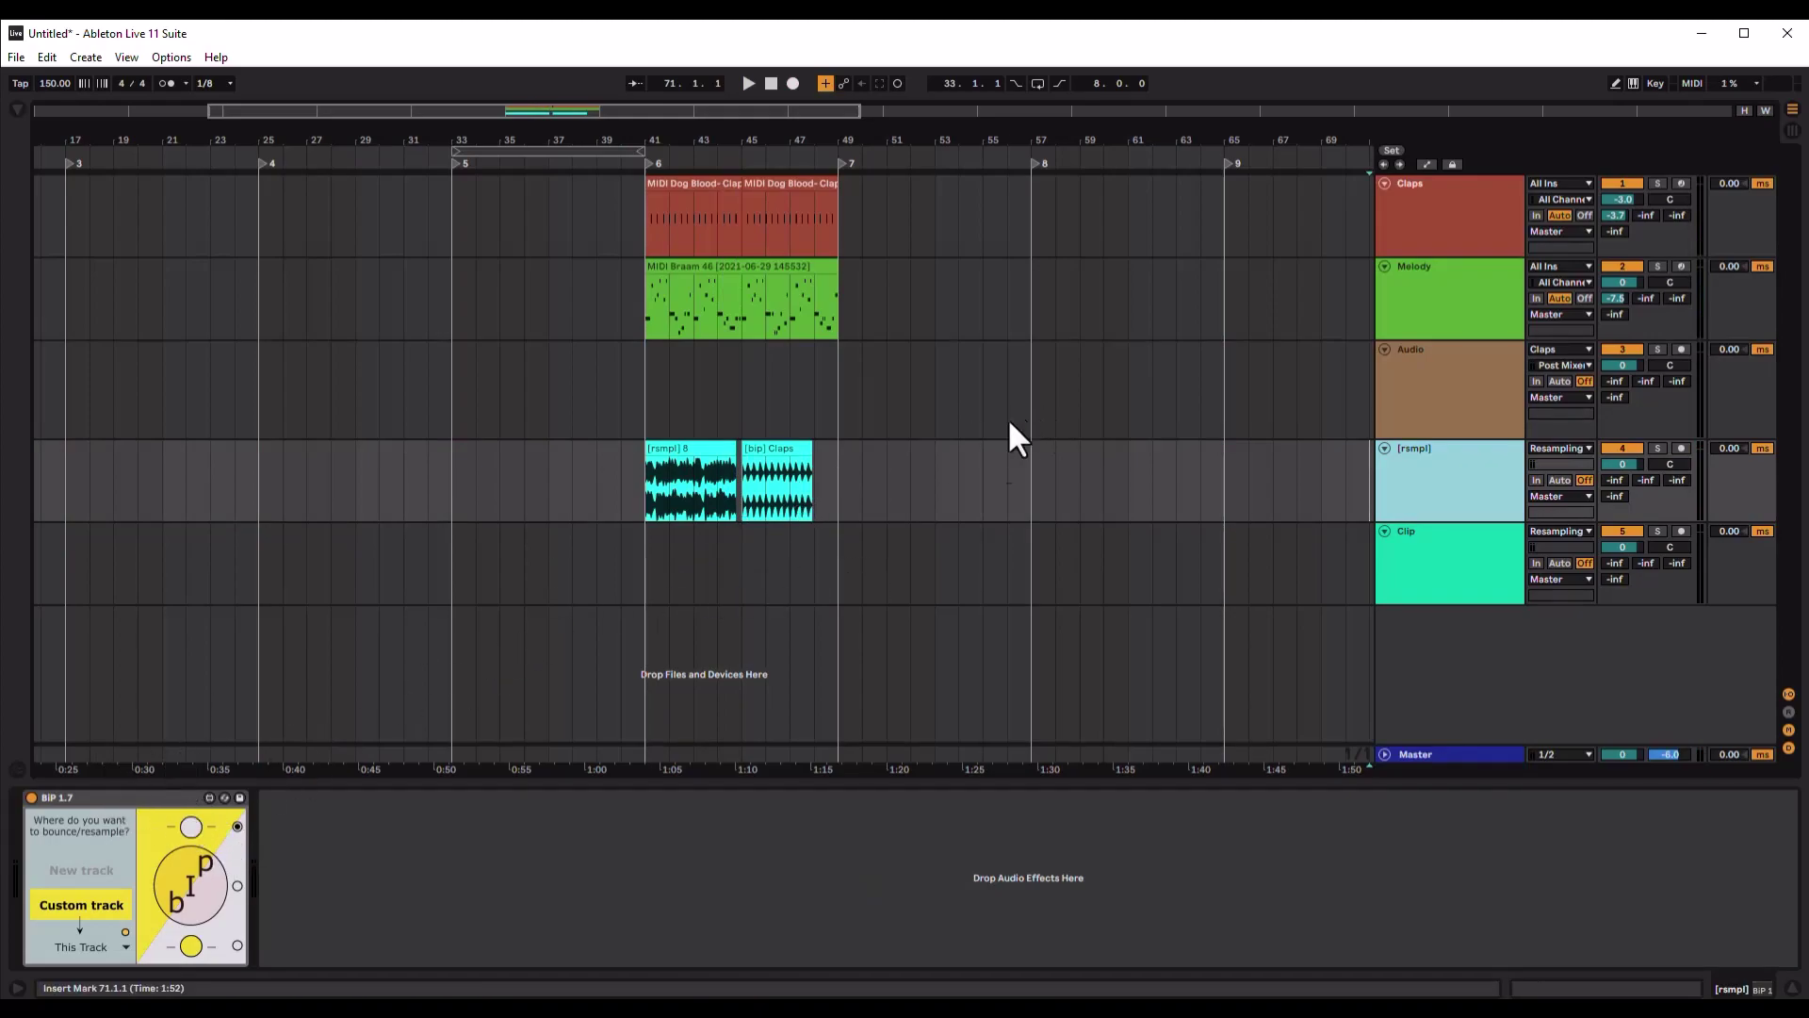
# Review the Audio and Claps tracks, moving the start point to bar 49
pyautogui.click(681, 396)
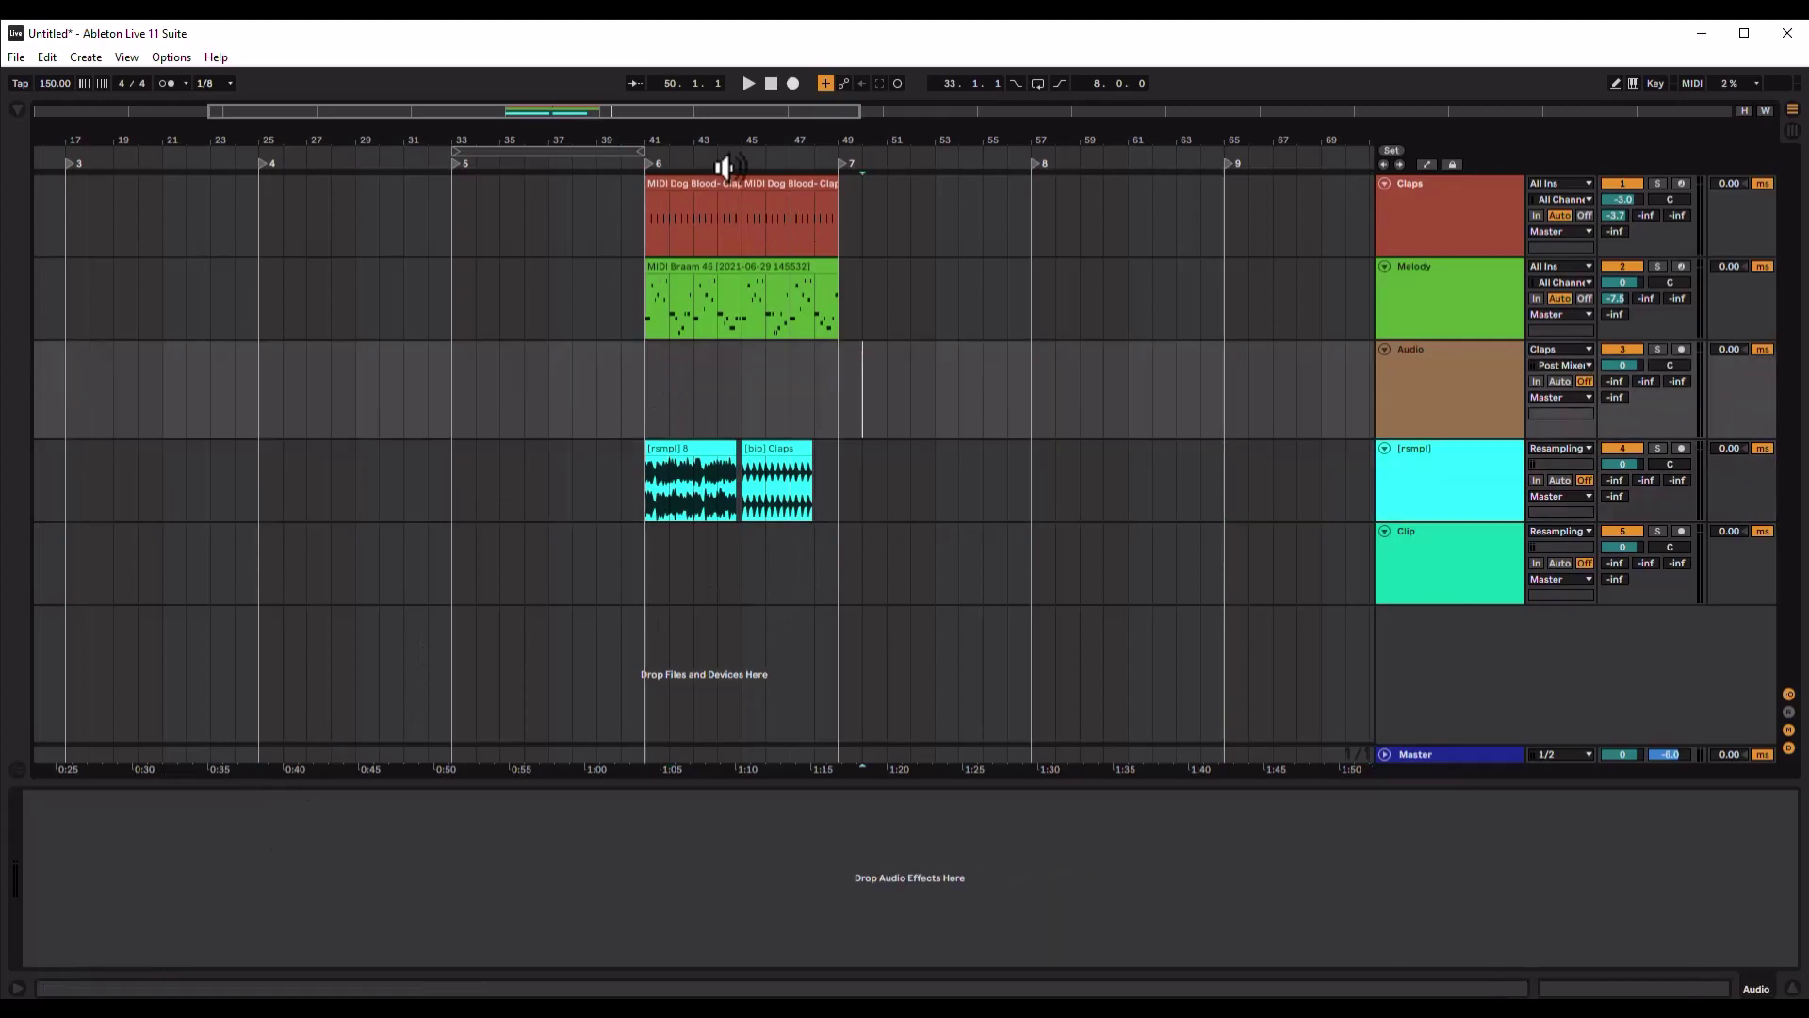
pyautogui.click(726, 203)
pyautogui.click(773, 235)
pyautogui.click(848, 207)
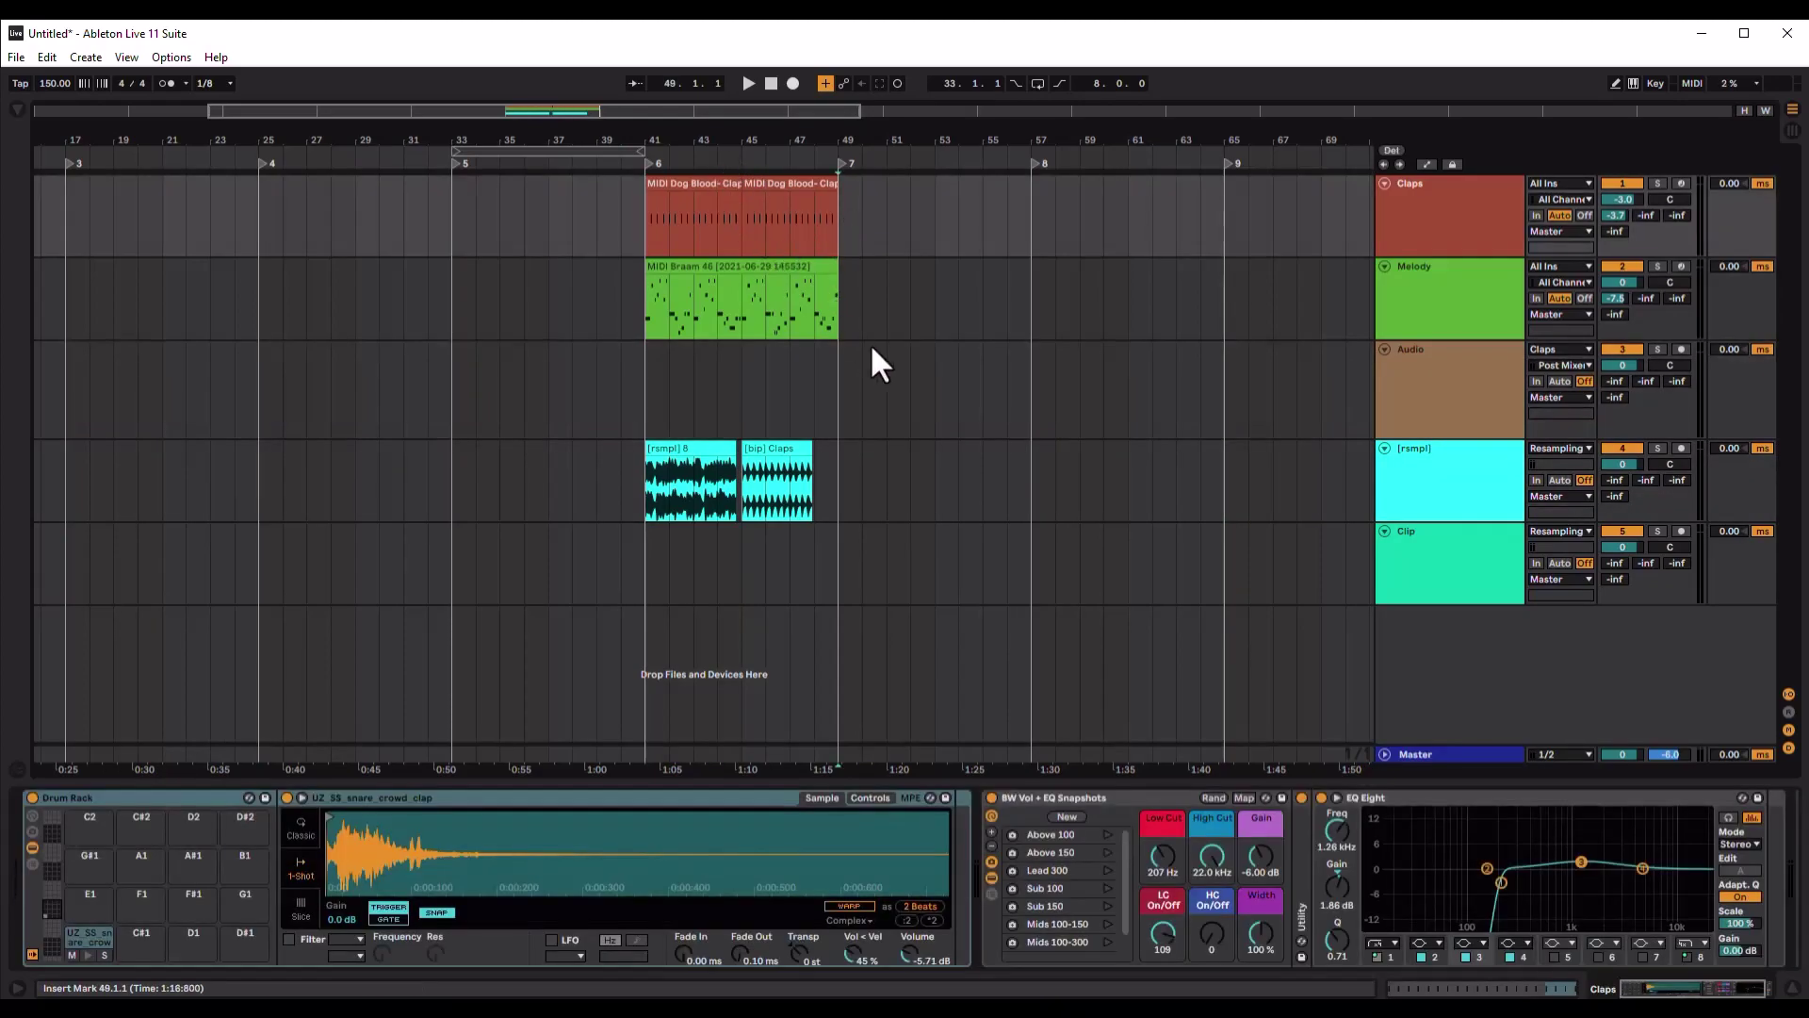
pyautogui.click(804, 367)
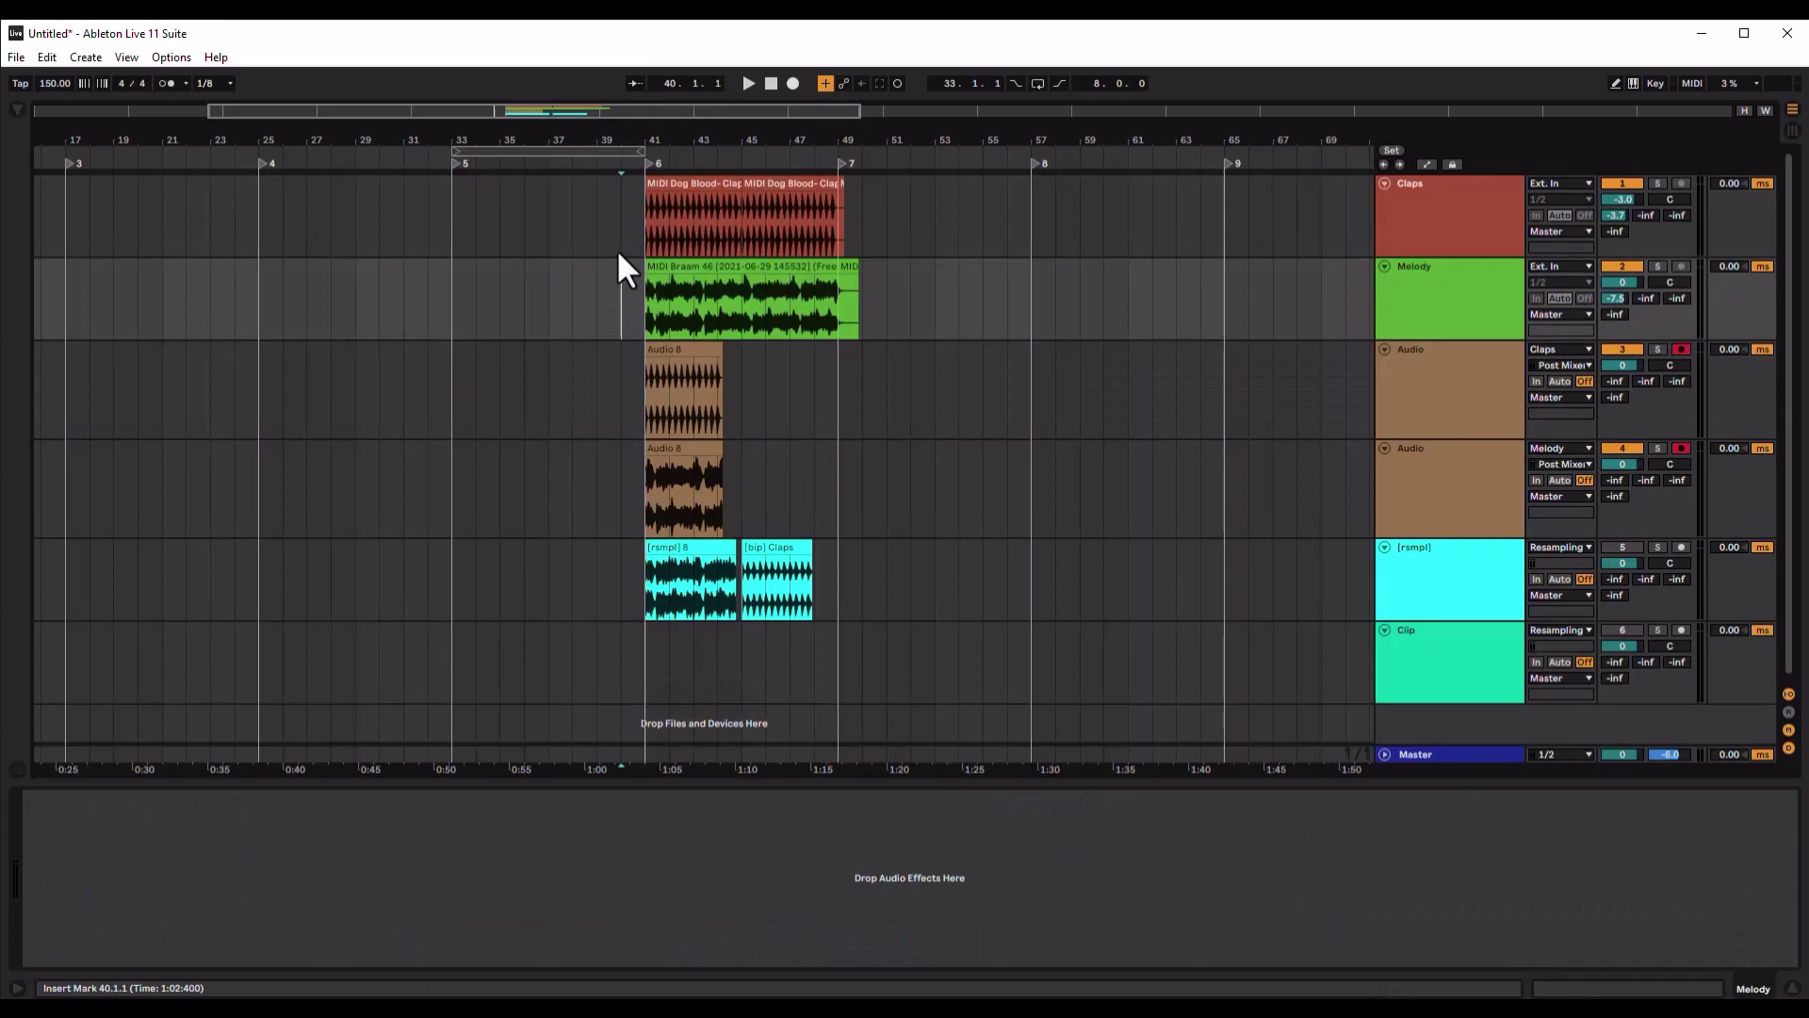
# Check both Audio tracks at bar 45, then return the Claps start point to bar 41
pyautogui.click(743, 485)
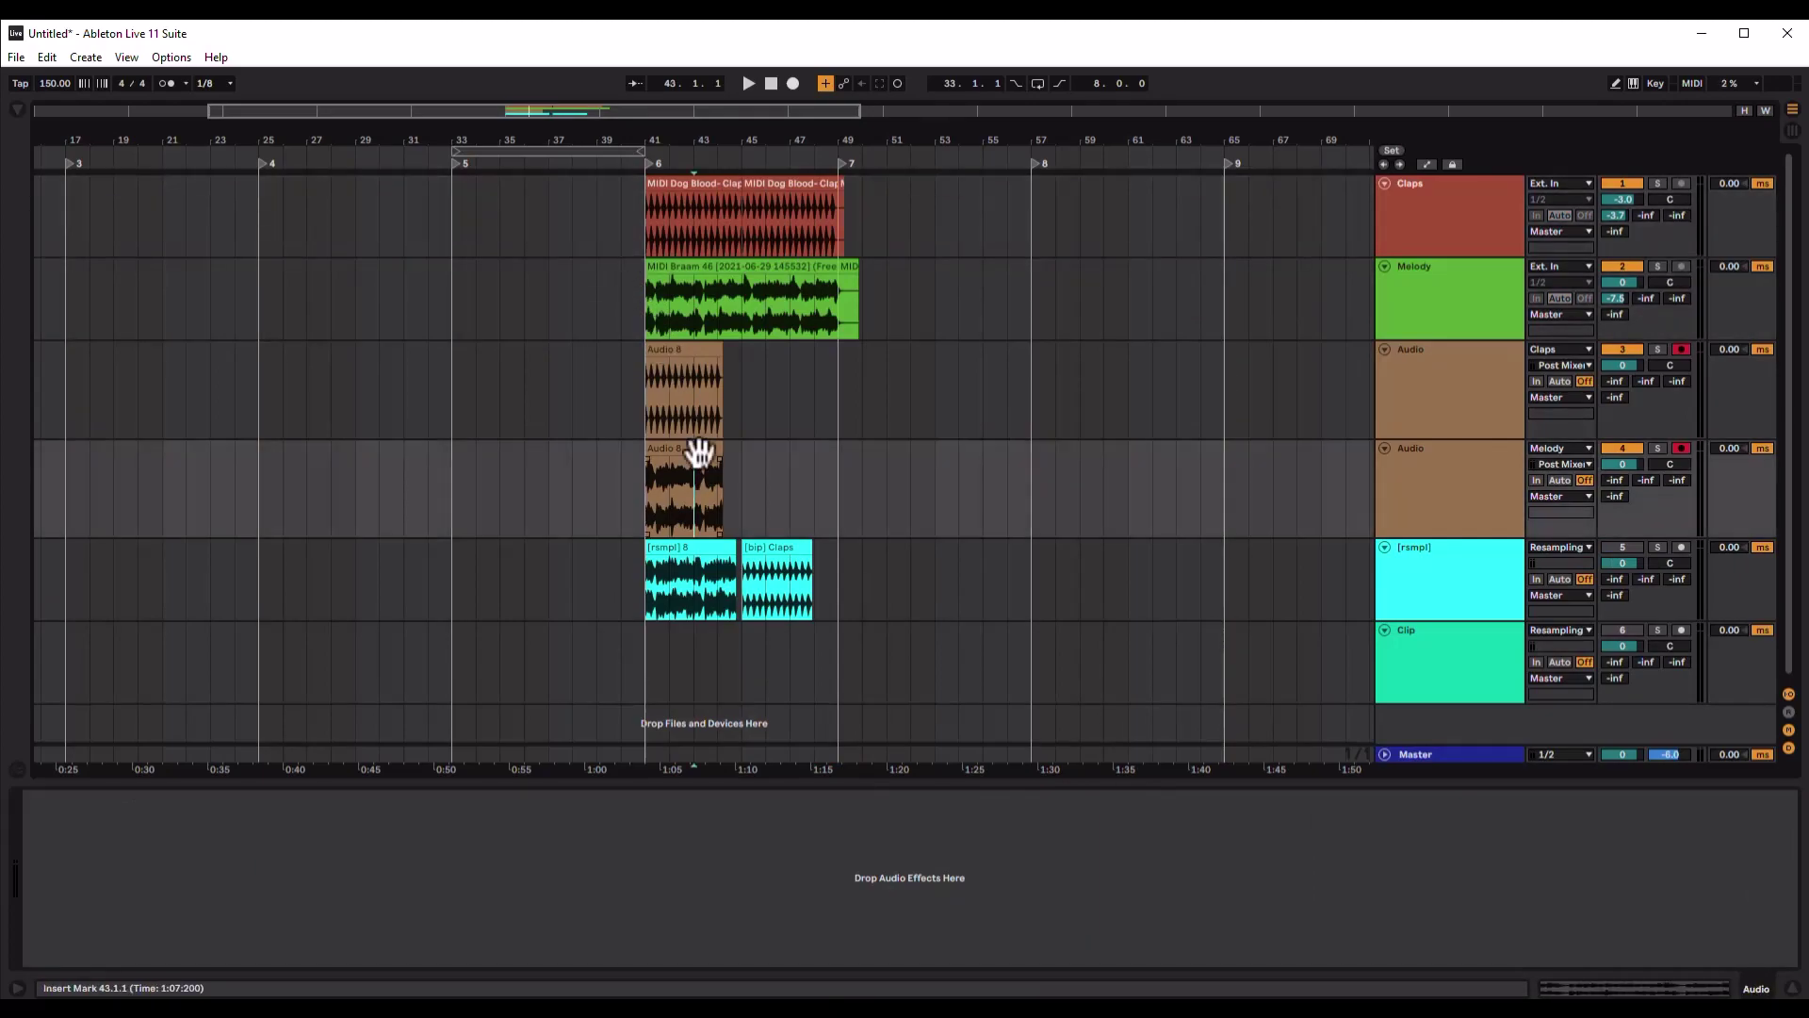
pyautogui.click(739, 381)
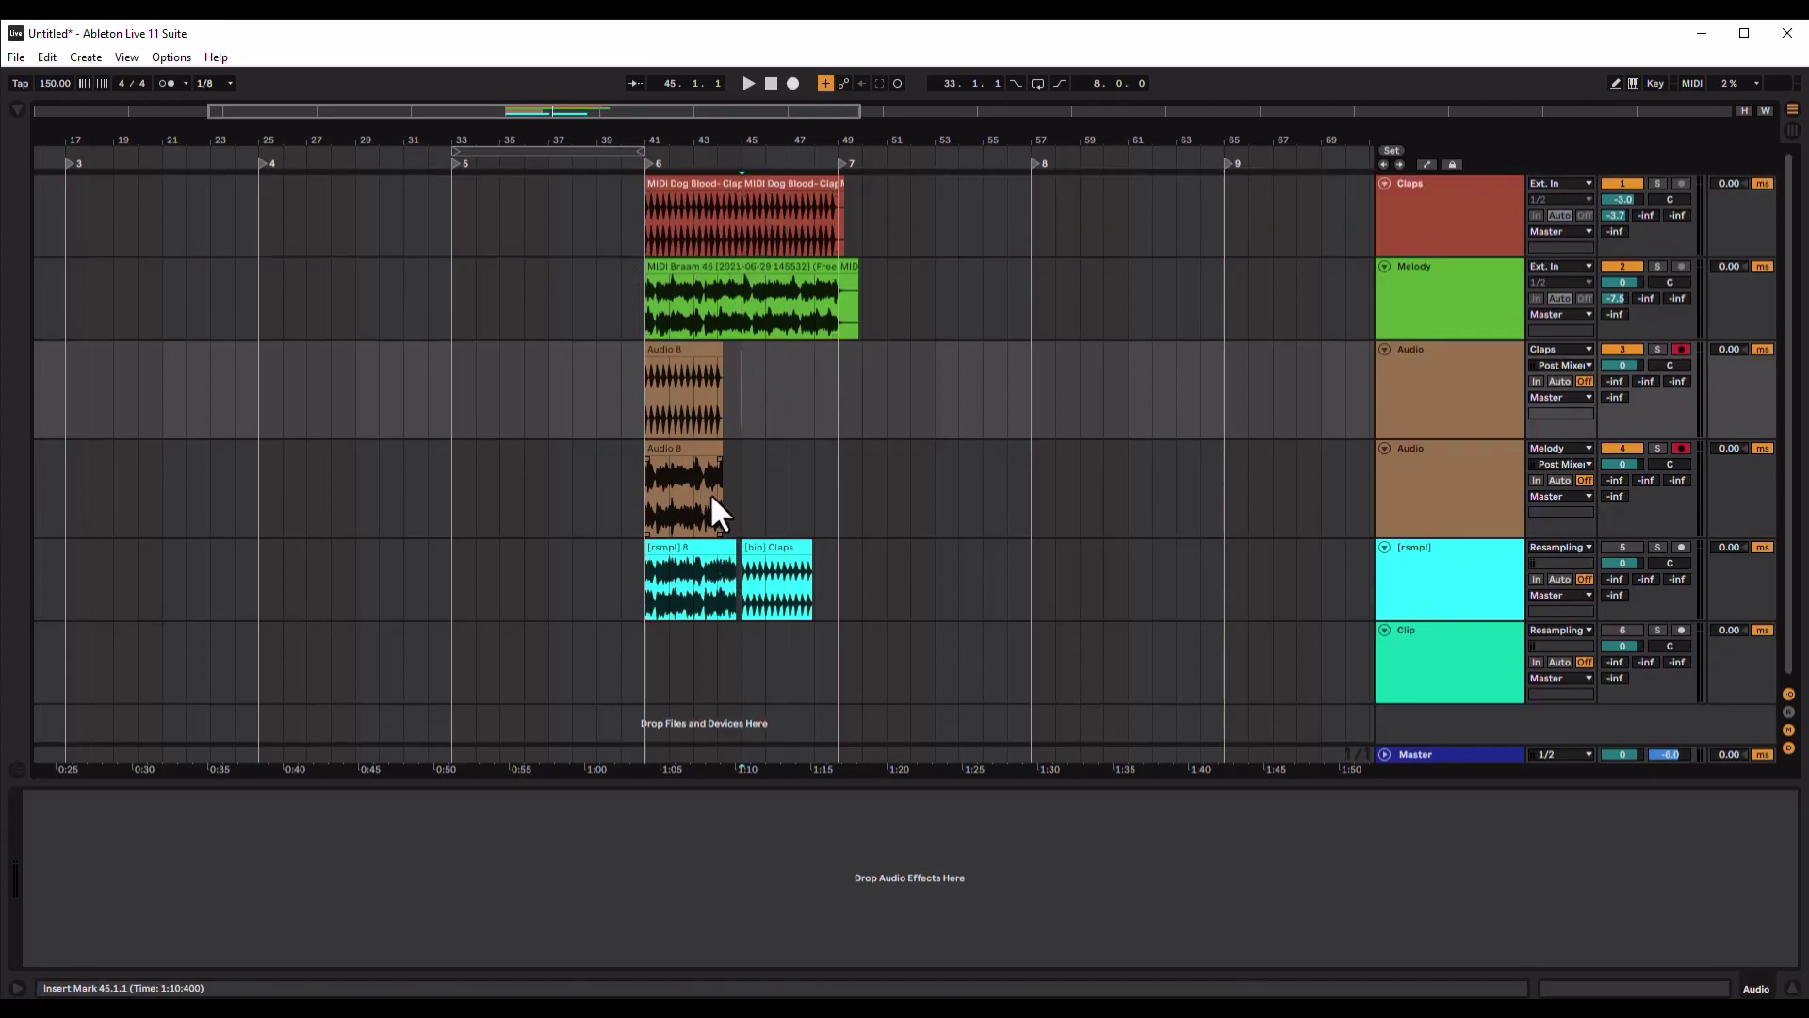
pyautogui.click(646, 197)
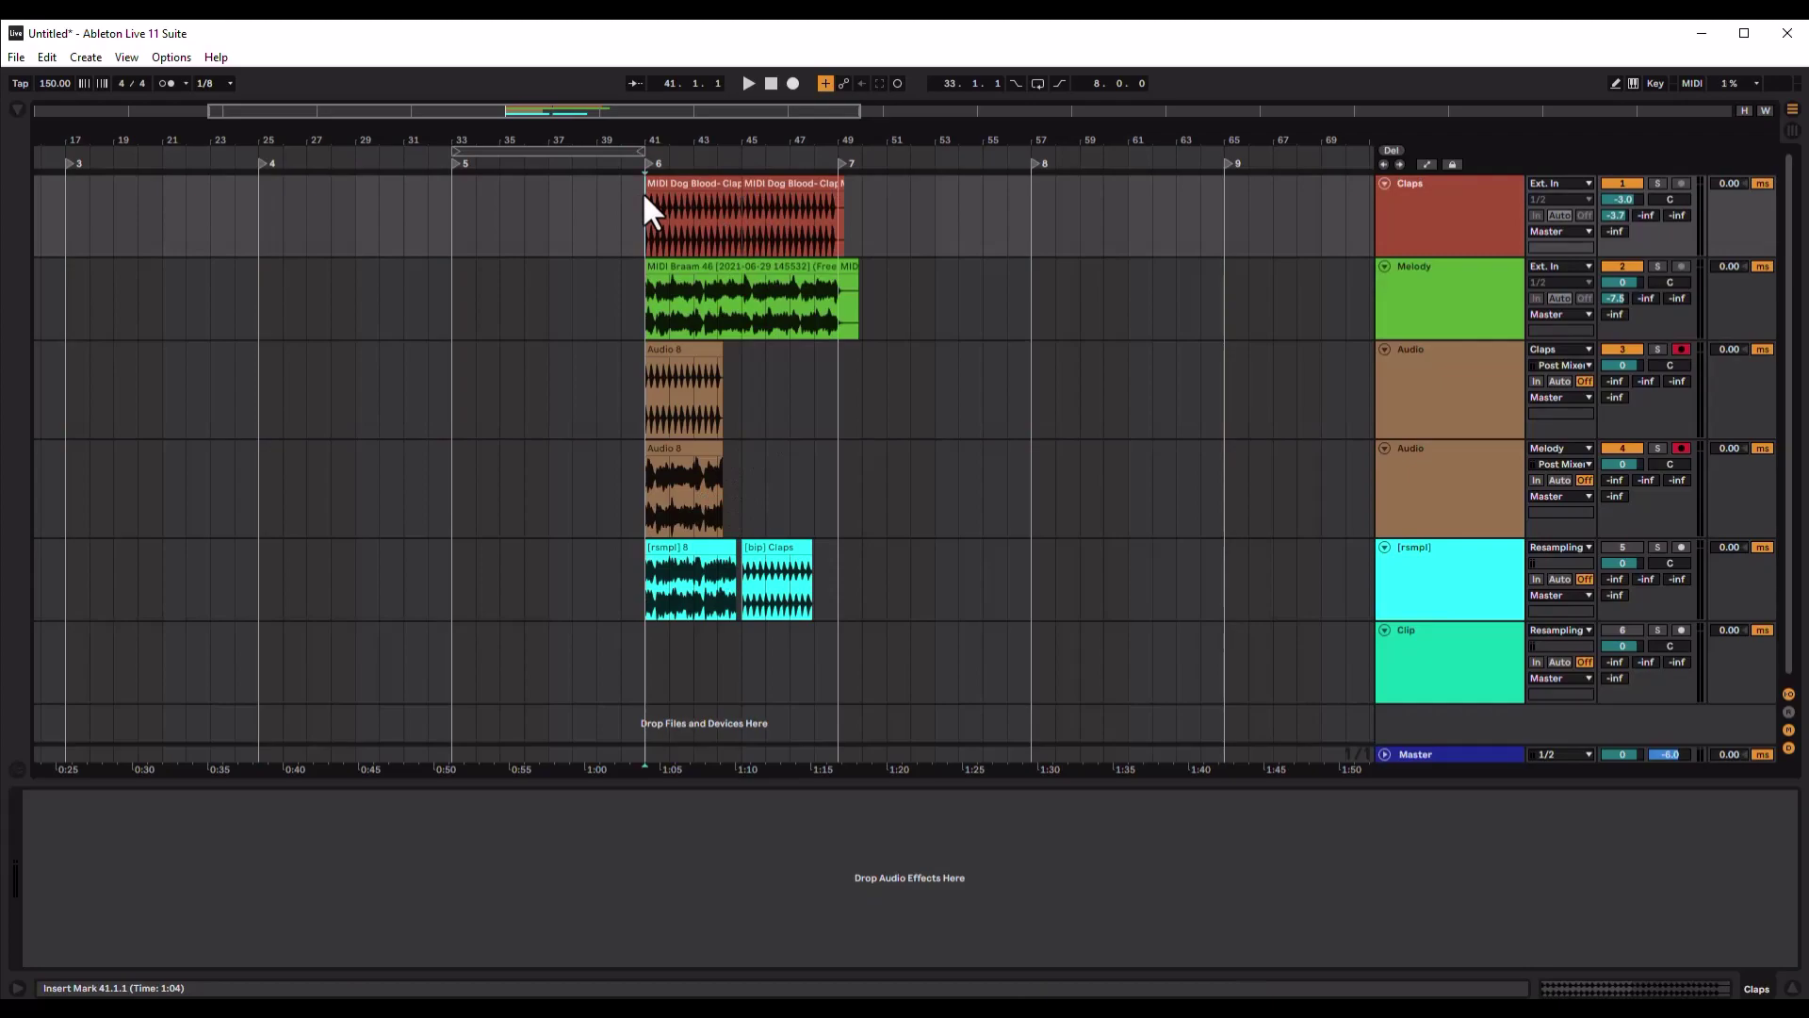